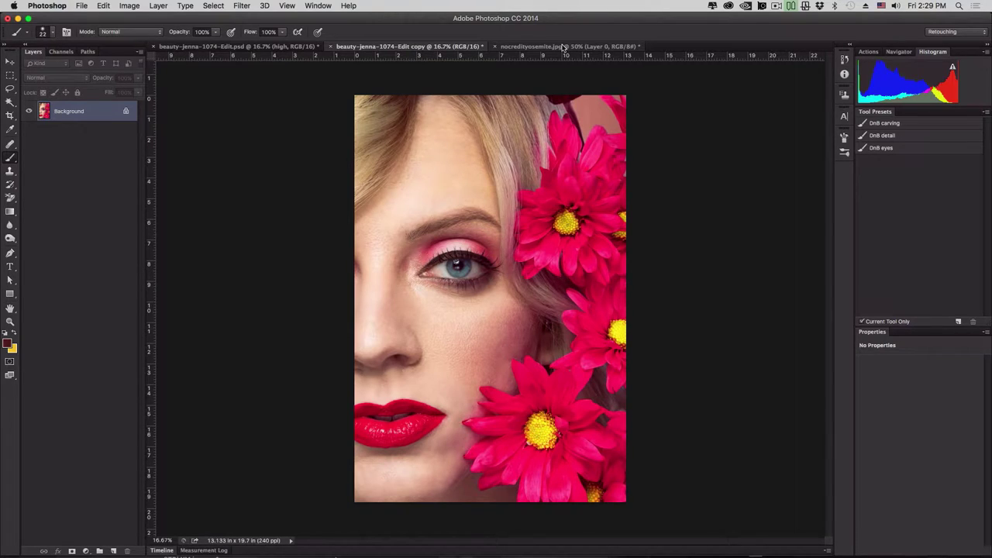
Switch to nocredityosemite.jpg, pan across the cliff face, and zoom out to 66.67%
click(563, 47)
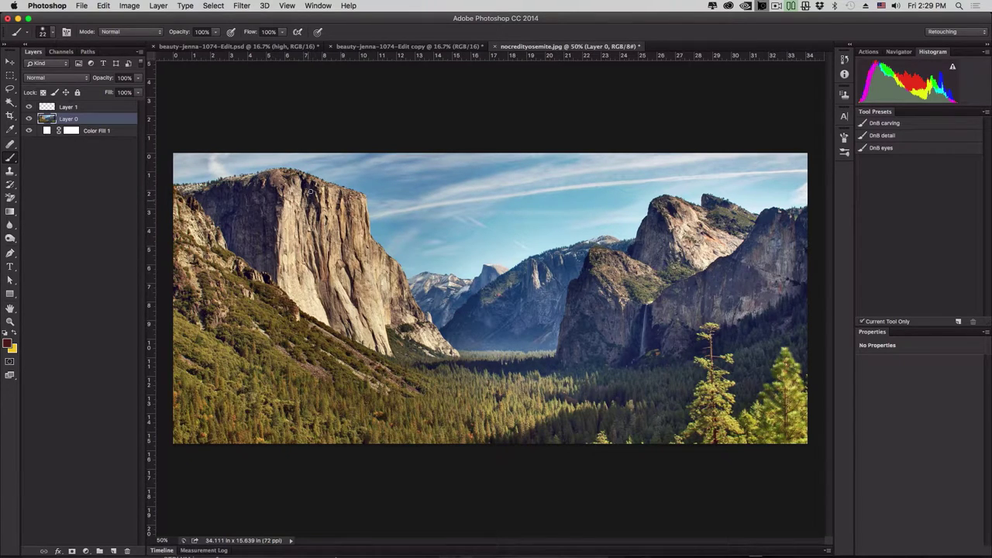
scroll(411, 189, up, 4)
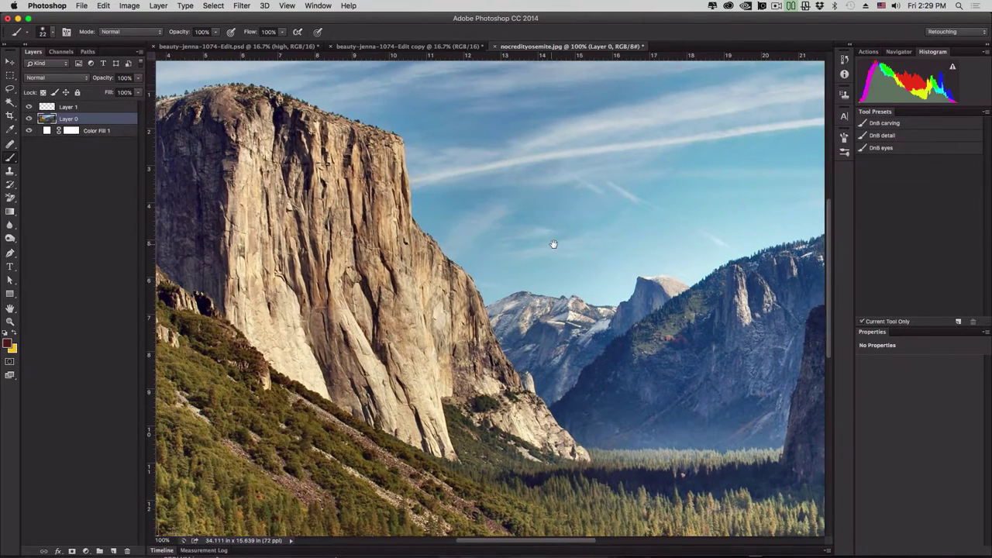
drag(553, 245, 579, 299)
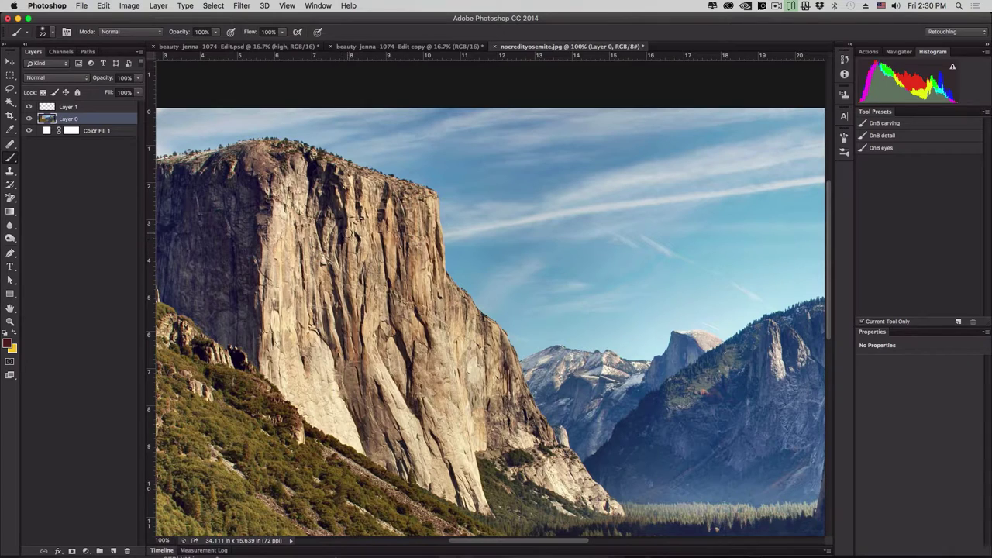
drag(345, 270, 394, 283)
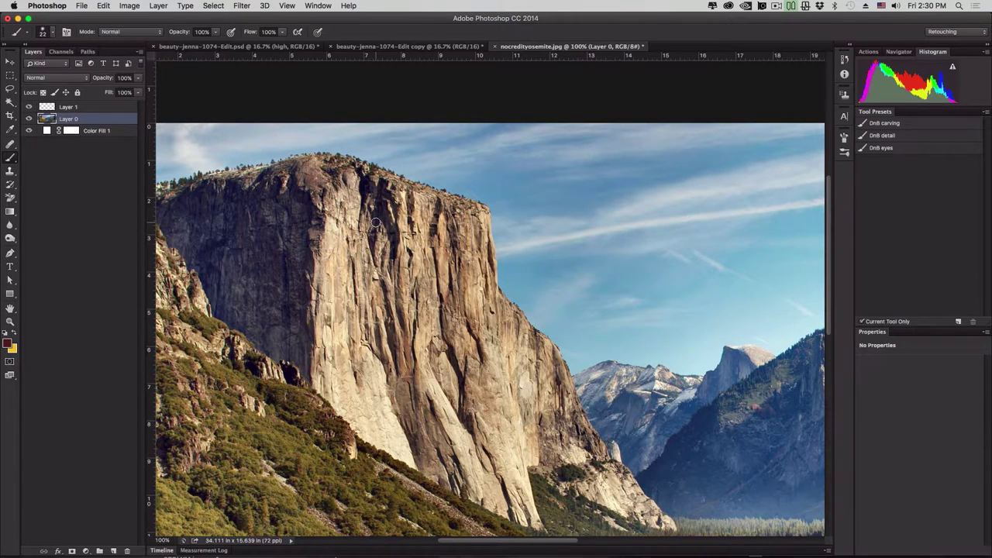
key(super+minus)
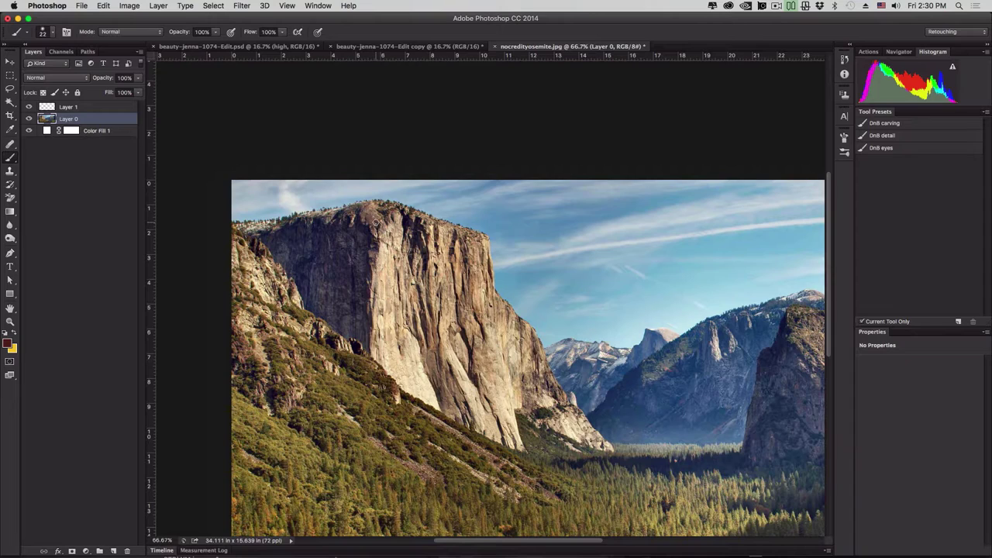
scroll(370, 223, down, 2)
scroll(370, 223, right, 2)
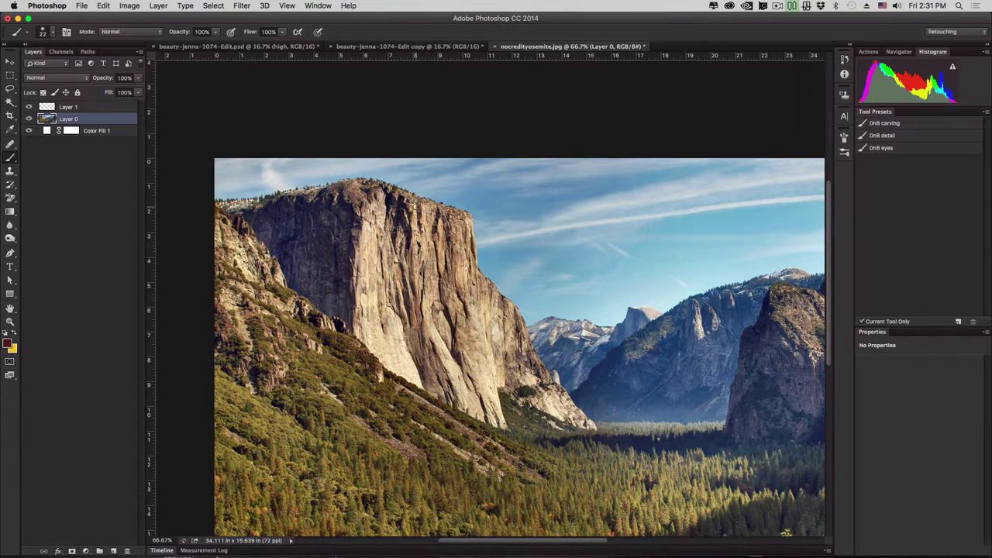
Hide Layer 0 and paint a dark brown horizon line and rising mountain ridge on Layer 1
click(28, 119)
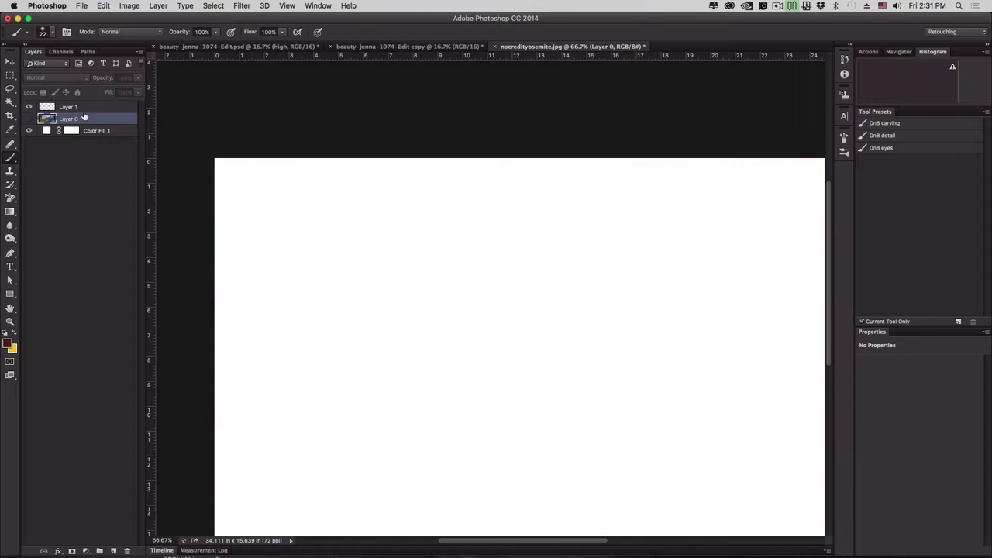
click(81, 108)
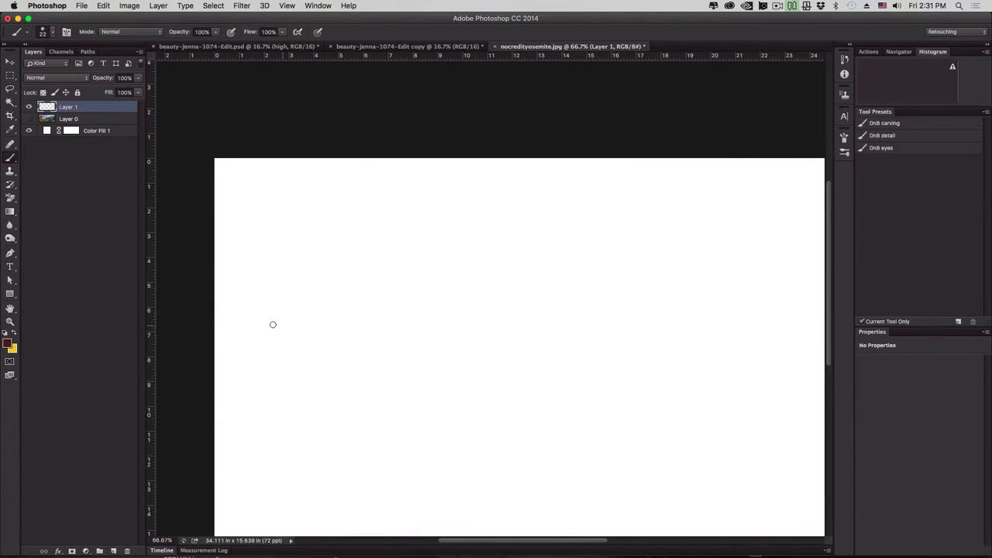
drag(239, 319, 430, 317)
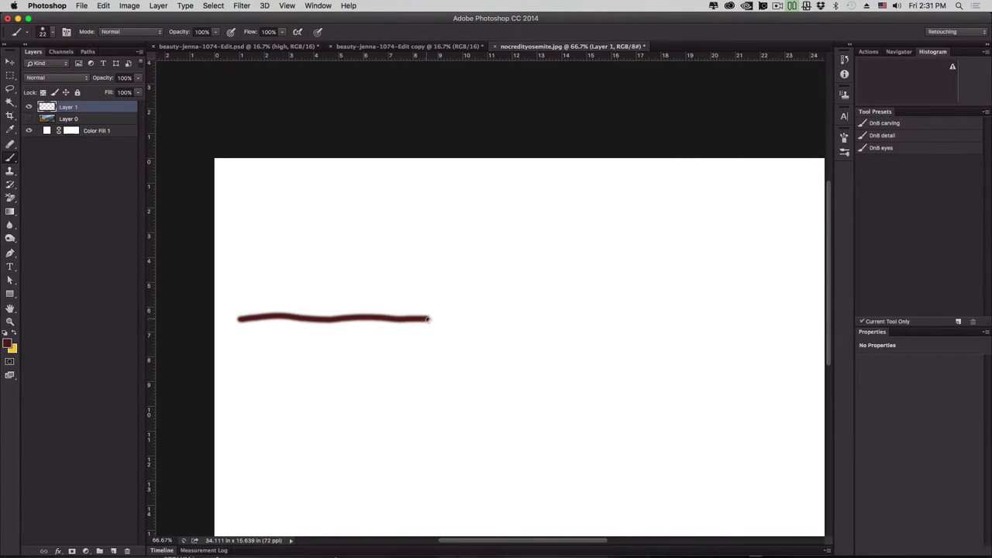
mouse_move(432, 318)
mouse_down()
mouse_move(472, 271)
mouse_move(514, 275)
mouse_move(549, 330)
mouse_move(720, 305)
mouse_up()
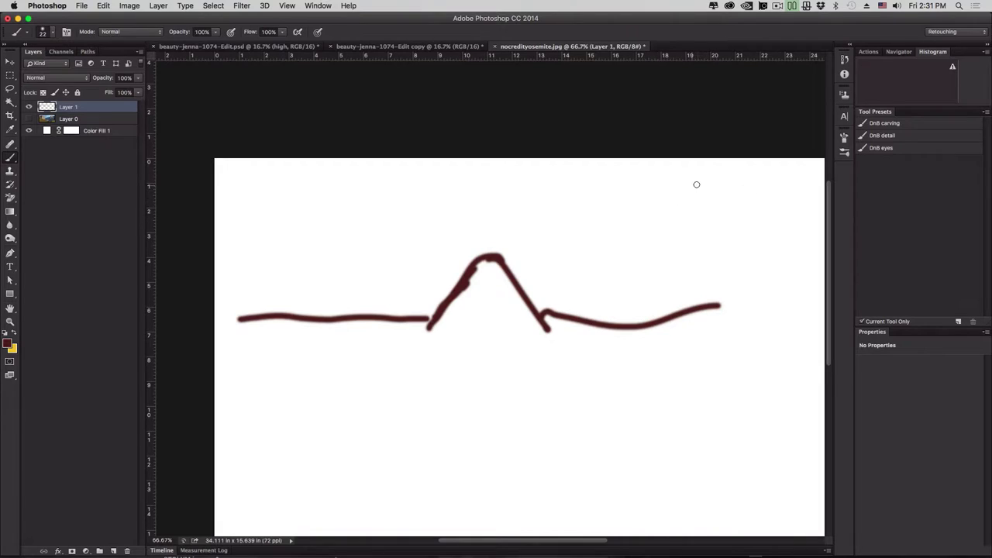
Draw a rayed sun at top right, with dashes, motion lines and shading on the mountain slope
mouse_move(696, 184)
mouse_down()
mouse_move(684, 179)
mouse_move(661, 210)
mouse_move(699, 231)
mouse_up()
click(679, 222)
drag(724, 206, 724, 226)
mouse_move(650, 210)
mouse_down()
mouse_move(558, 250)
mouse_move(521, 251)
mouse_up()
drag(542, 232, 534, 268)
mouse_move(545, 275)
mouse_down()
mouse_move(571, 278)
mouse_move(589, 297)
mouse_up()
mouse_move(487, 249)
mouse_down()
mouse_move(404, 311)
mouse_move(471, 276)
mouse_move(445, 313)
mouse_move(401, 303)
mouse_move(473, 257)
mouse_up()
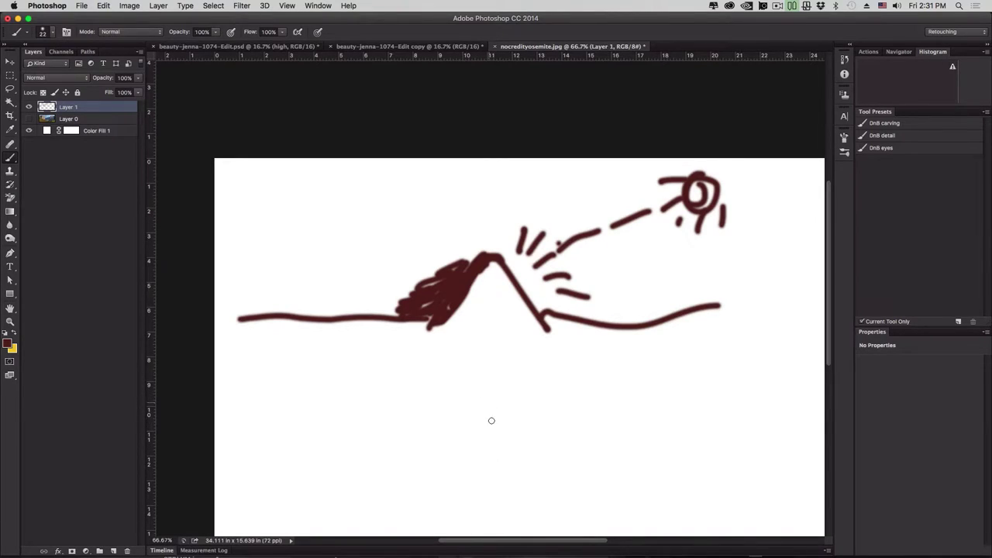
Sketch a small shape below the mountain with rays, a tail and arrows on either side
mouse_move(480, 400)
mouse_down()
mouse_move(477, 447)
mouse_move(520, 437)
mouse_move(512, 439)
mouse_move(525, 422)
mouse_move(491, 402)
mouse_move(519, 388)
mouse_up()
drag(524, 403, 535, 402)
drag(498, 435, 509, 436)
mouse_move(486, 446)
mouse_down()
mouse_move(491, 463)
mouse_move(524, 443)
mouse_up()
mouse_move(467, 424)
mouse_down()
mouse_move(474, 441)
mouse_move(468, 412)
mouse_move(462, 443)
mouse_move(472, 417)
mouse_move(478, 425)
mouse_up()
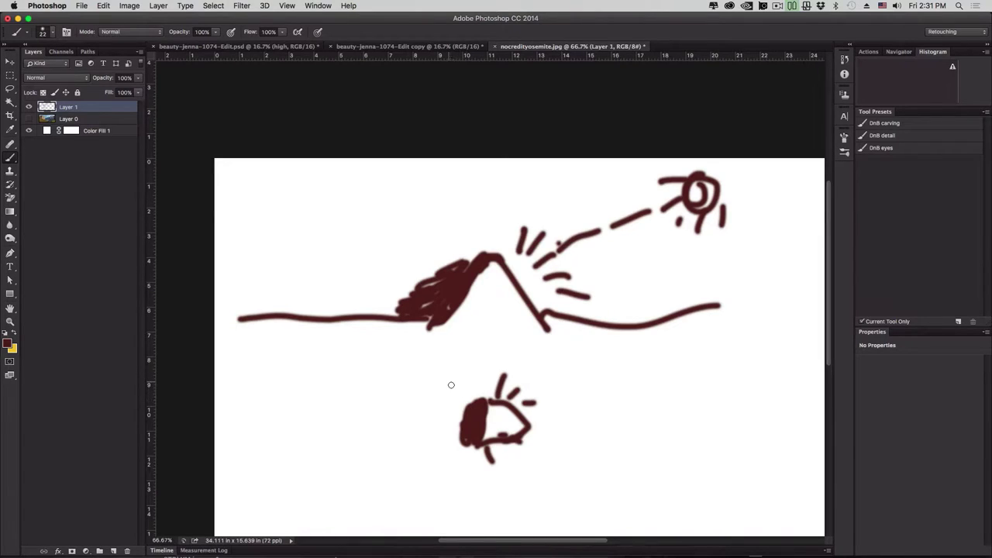
mouse_move(450, 378)
mouse_down()
mouse_move(461, 398)
mouse_move(442, 362)
mouse_move(469, 379)
mouse_up()
mouse_move(555, 379)
mouse_down()
mouse_move(544, 413)
mouse_move(552, 406)
mouse_up()
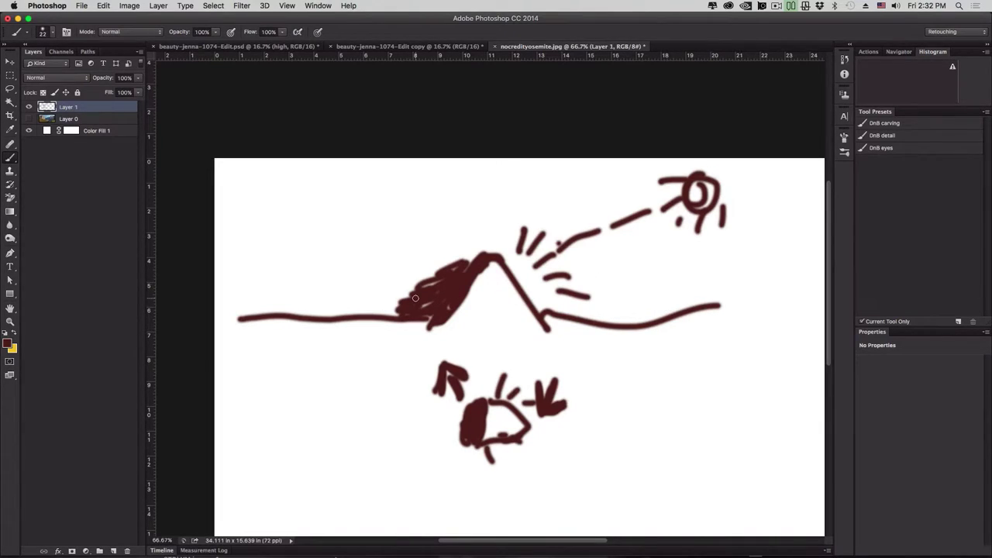
click(444, 47)
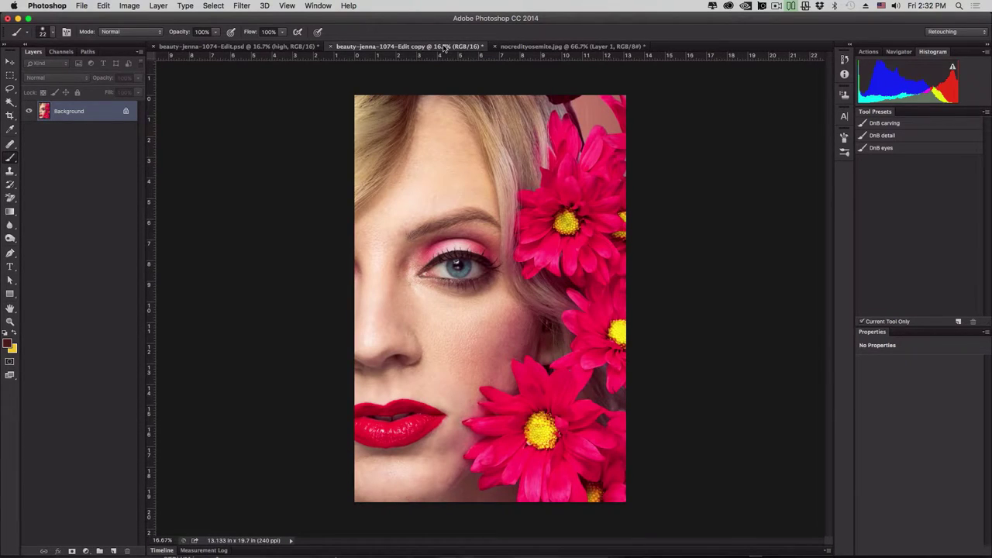
click(560, 47)
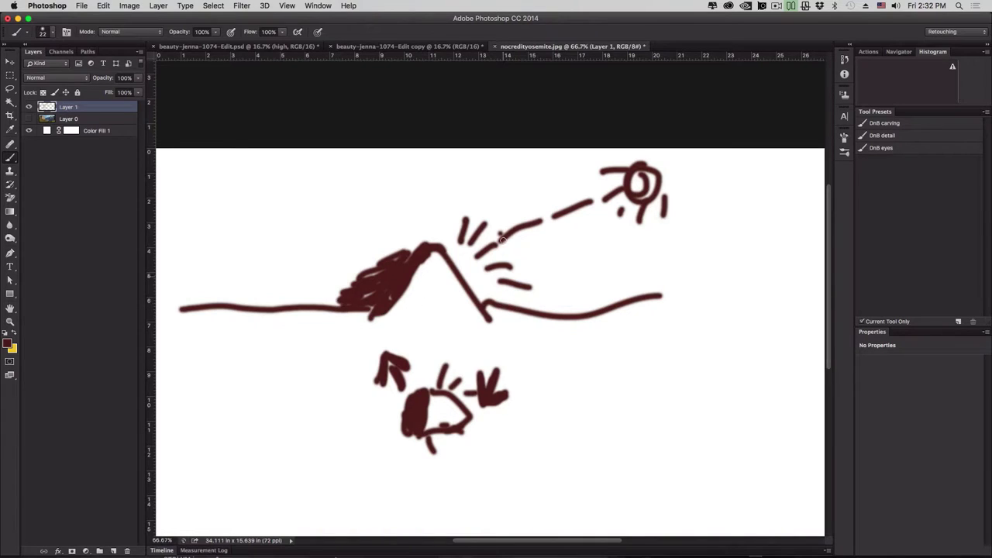
click(410, 46)
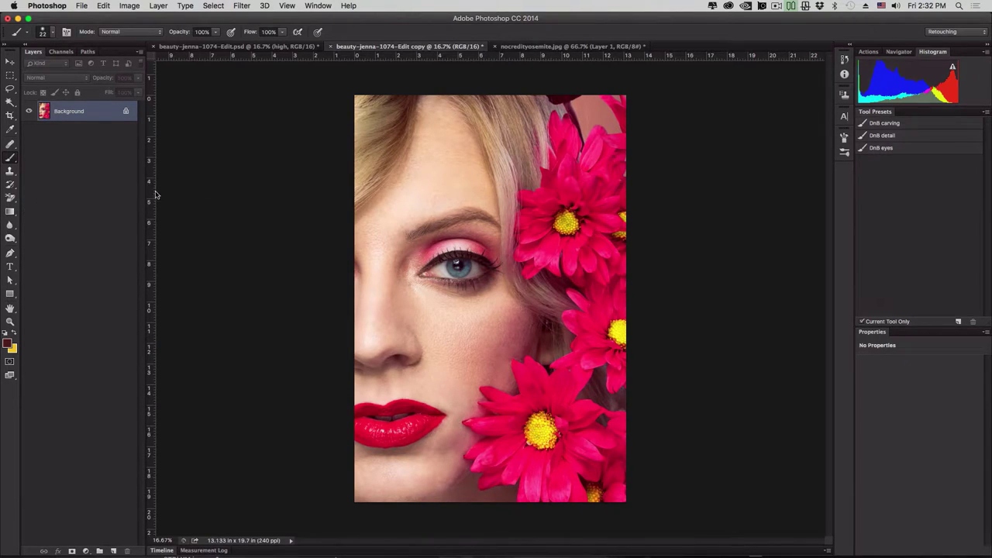
click(571, 47)
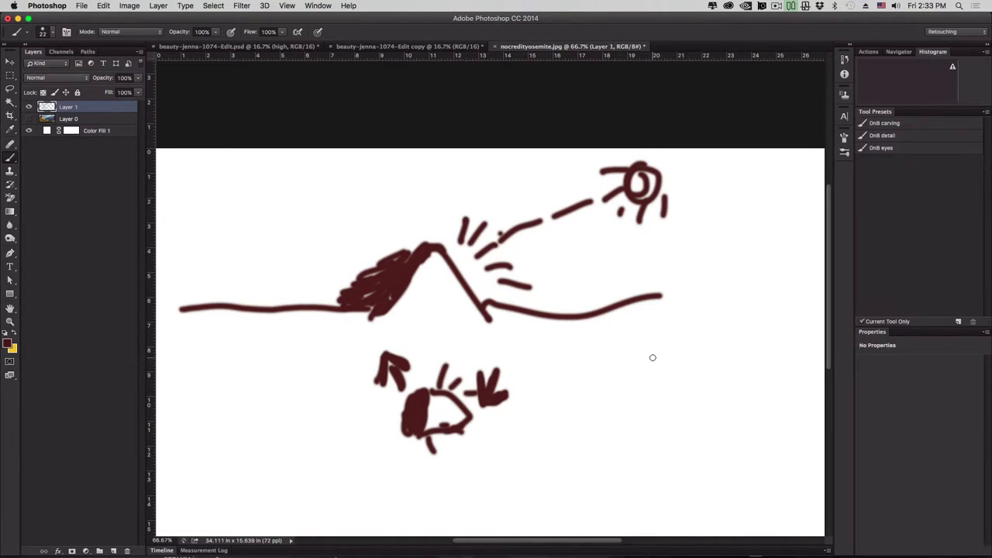
Paint a rough box and a dashed circle around the small shape, joined by lines
mouse_move(584, 354)
mouse_down()
mouse_move(589, 480)
mouse_move(735, 354)
mouse_move(729, 496)
mouse_up()
drag(579, 488, 722, 496)
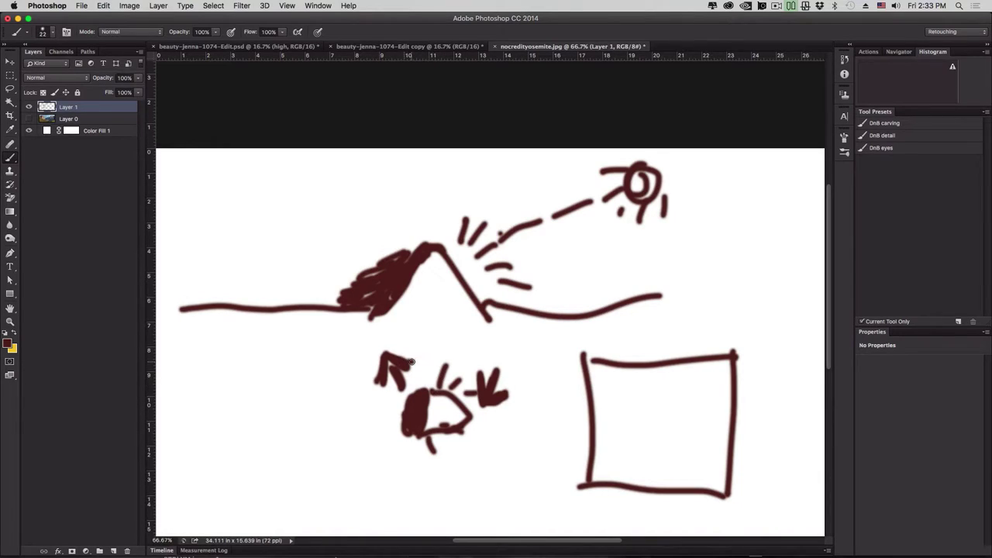
mouse_move(411, 363)
mouse_down()
mouse_move(372, 426)
mouse_move(406, 465)
mouse_up()
drag(436, 470, 465, 467)
drag(502, 440, 517, 423)
drag(524, 417, 521, 396)
drag(512, 362, 453, 355)
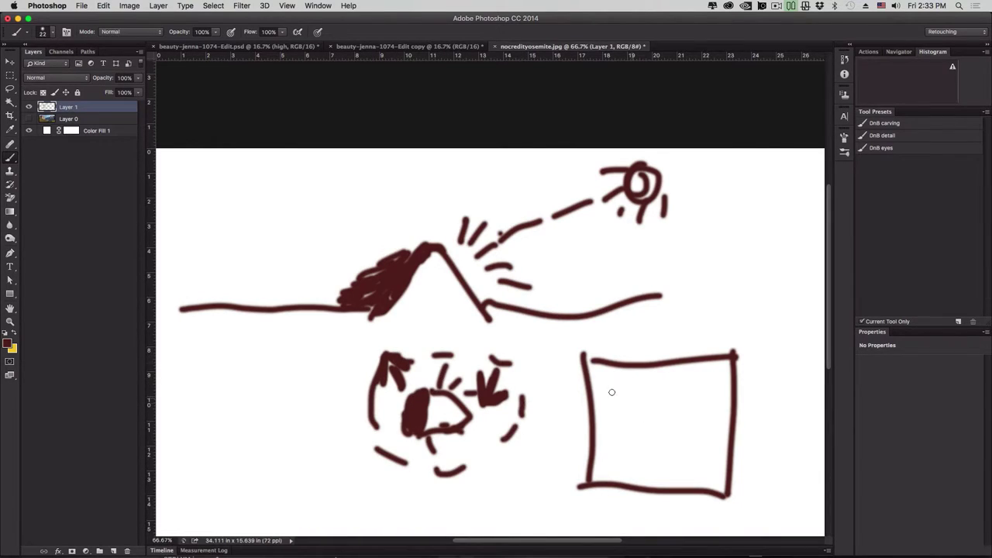
mouse_move(611, 367)
mouse_down()
mouse_move(523, 431)
mouse_move(588, 486)
mouse_up()
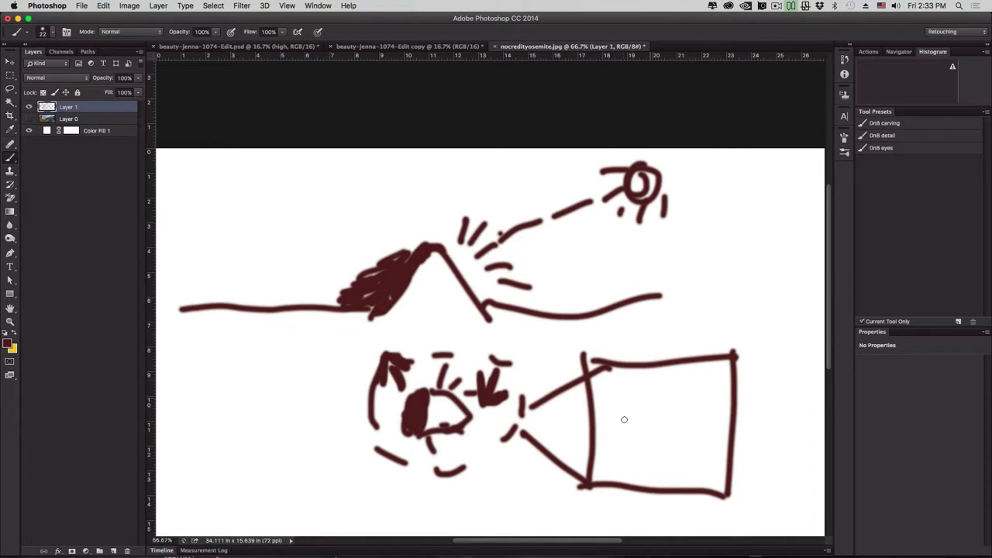
Add a zigzag and hatch marks inside the box plus a connecting line, then return to the portrait
mouse_move(634, 409)
mouse_down()
mouse_move(672, 461)
mouse_move(661, 429)
mouse_move(670, 413)
mouse_move(705, 418)
mouse_up()
drag(621, 410, 614, 420)
mouse_move(627, 387)
mouse_down()
mouse_move(623, 418)
mouse_move(633, 413)
mouse_up()
mouse_move(605, 403)
mouse_down()
mouse_move(643, 394)
mouse_move(606, 424)
mouse_up()
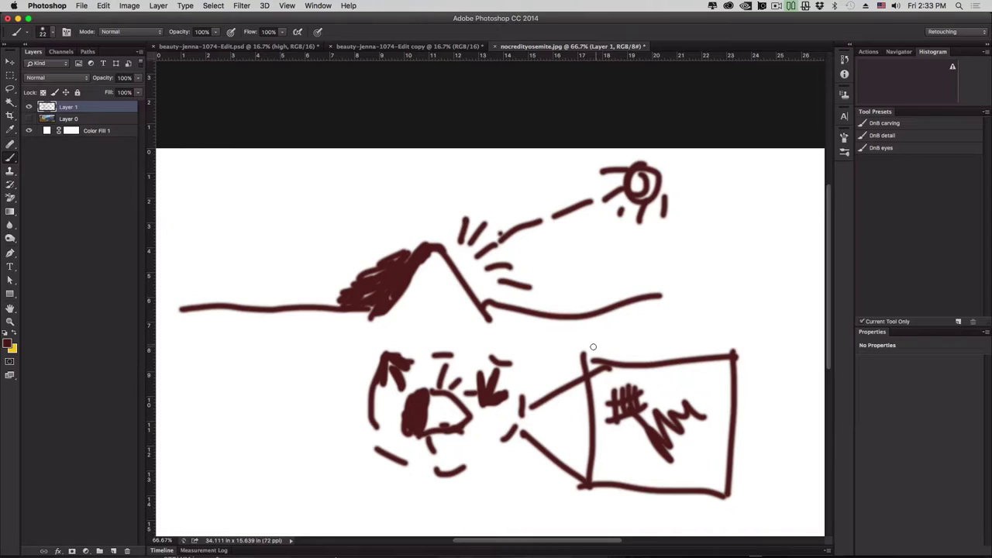
mouse_move(618, 361)
mouse_down()
mouse_move(585, 355)
mouse_move(449, 377)
mouse_up()
mouse_move(493, 440)
mouse_down()
mouse_move(434, 406)
mouse_move(468, 433)
mouse_move(494, 398)
mouse_move(525, 403)
mouse_move(552, 404)
mouse_up()
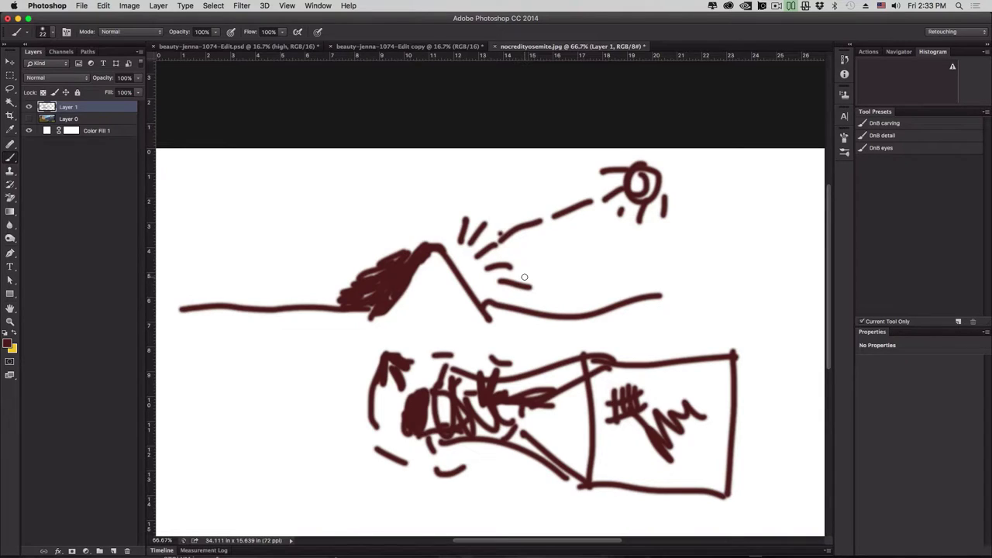
click(448, 47)
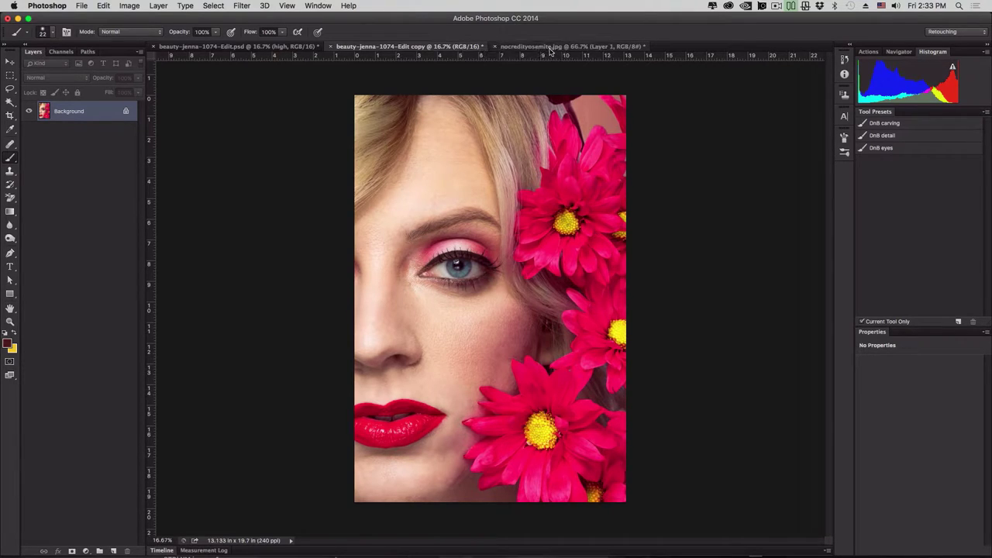
Go to the beauty-jenna-1074-Edit copy portrait and open the new adjustment layer menu
click(549, 48)
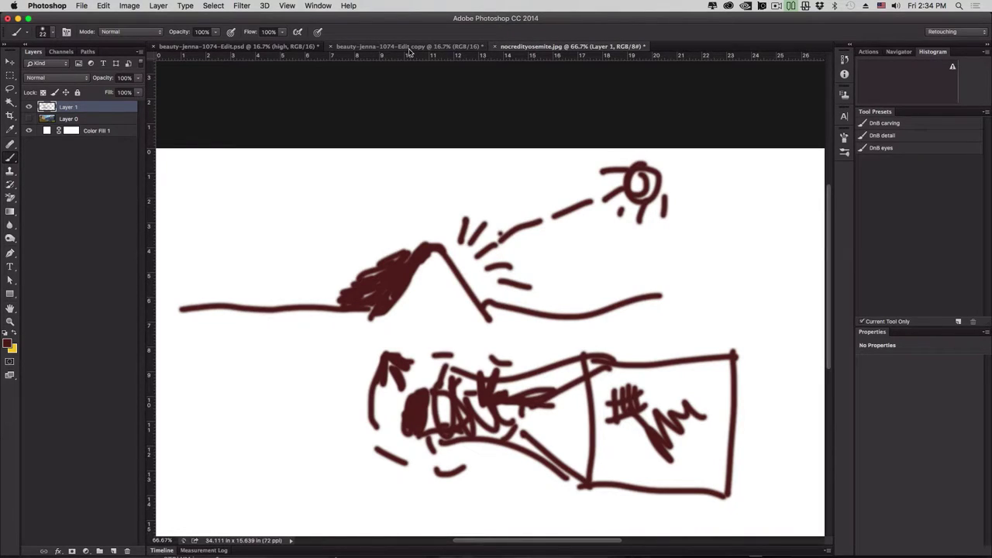
click(411, 47)
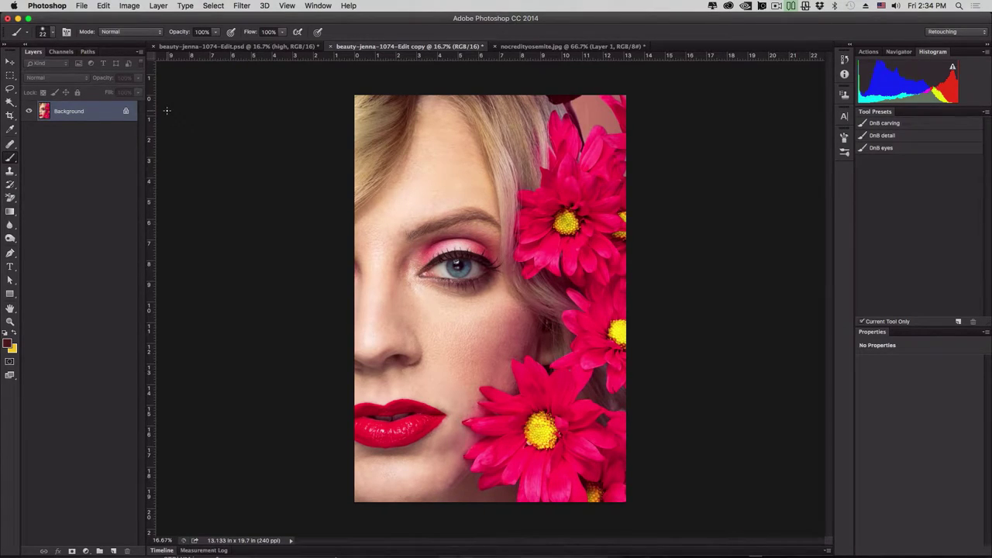
click(86, 551)
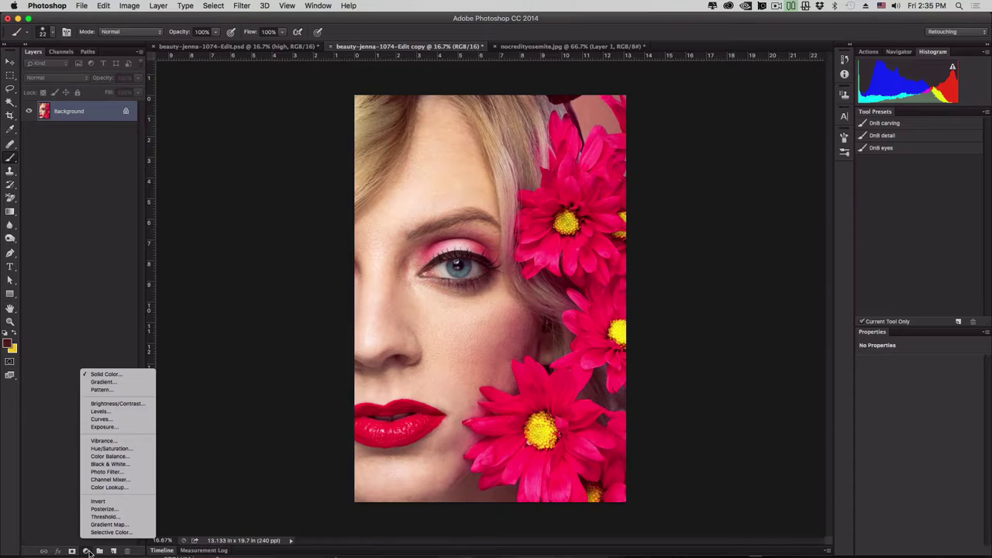
Add a Curves layer and raise a midpoint so input 117 maps to output 161
click(131, 423)
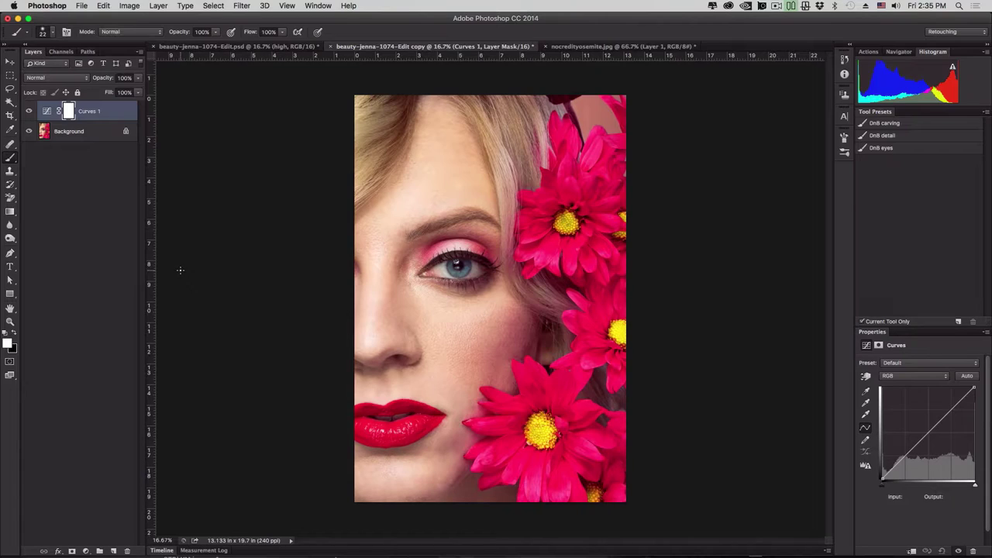
click(928, 435)
drag(928, 435, 924, 422)
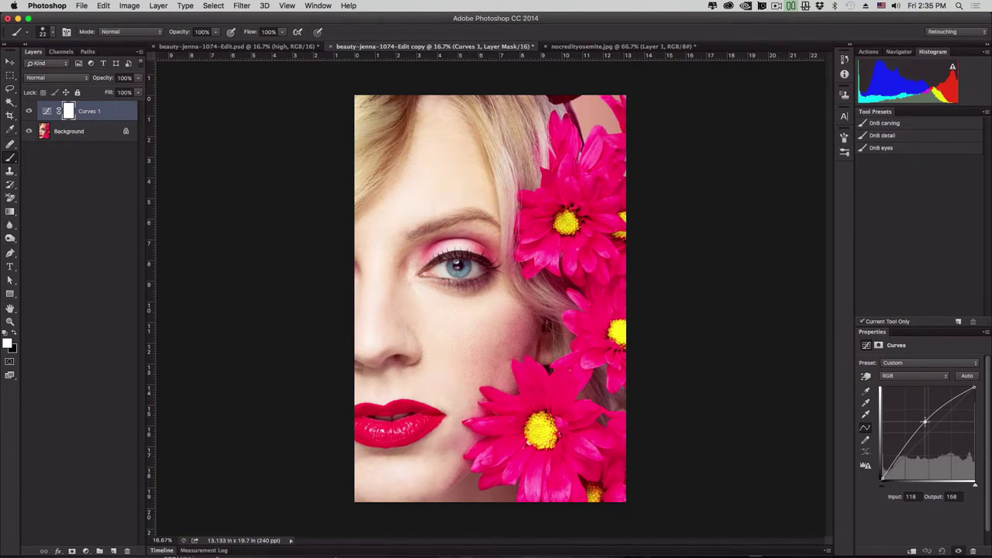
drag(925, 422, 924, 421)
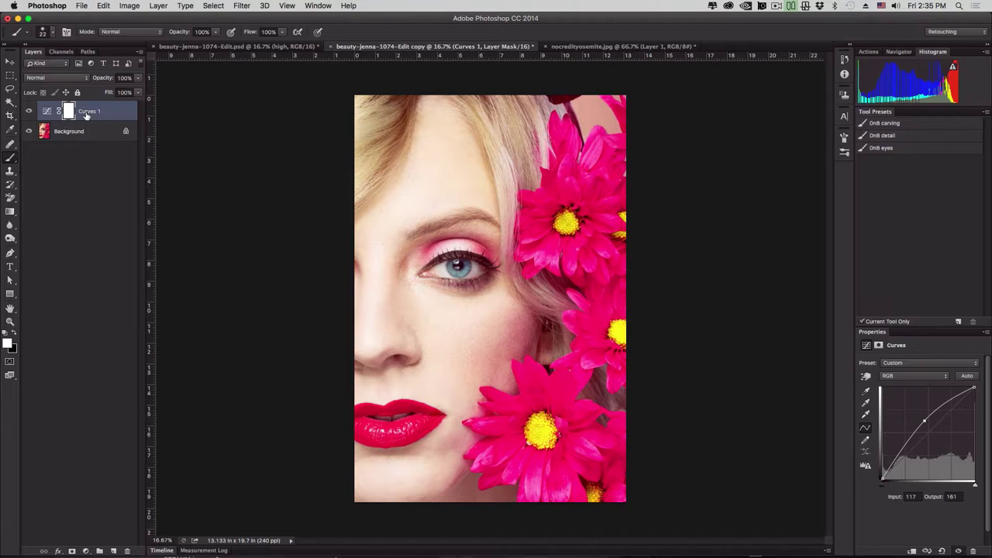
Invert the Curves 1 mask to black so the brightening is hidden
key(super+i)
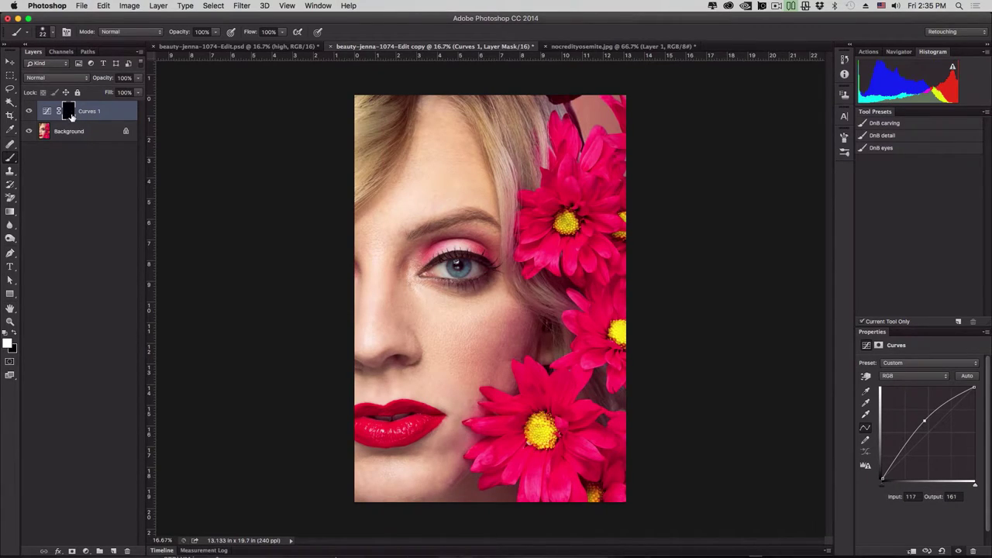
click(69, 113)
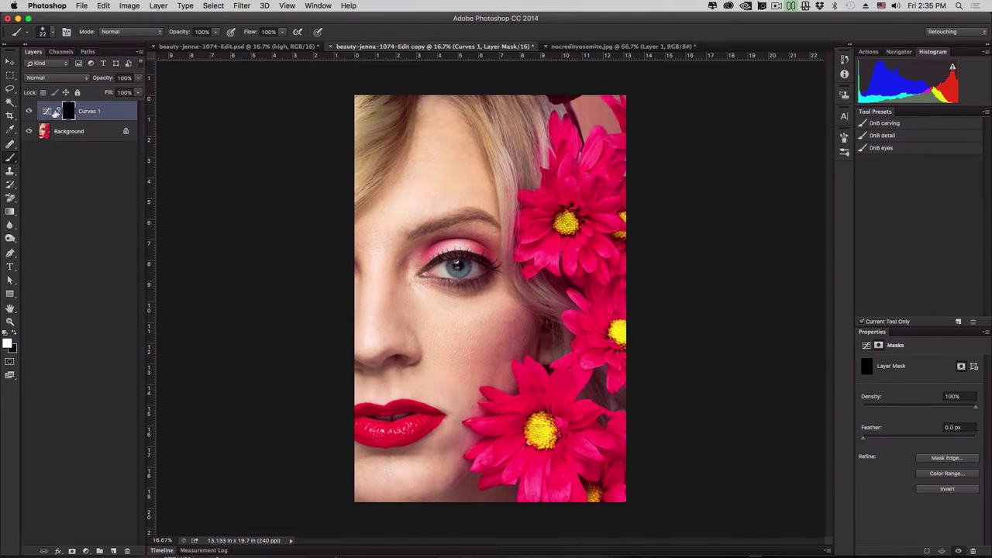
click(56, 112)
click(69, 113)
Rename the brightening Curves layer to 'dodge'
double_click(88, 111)
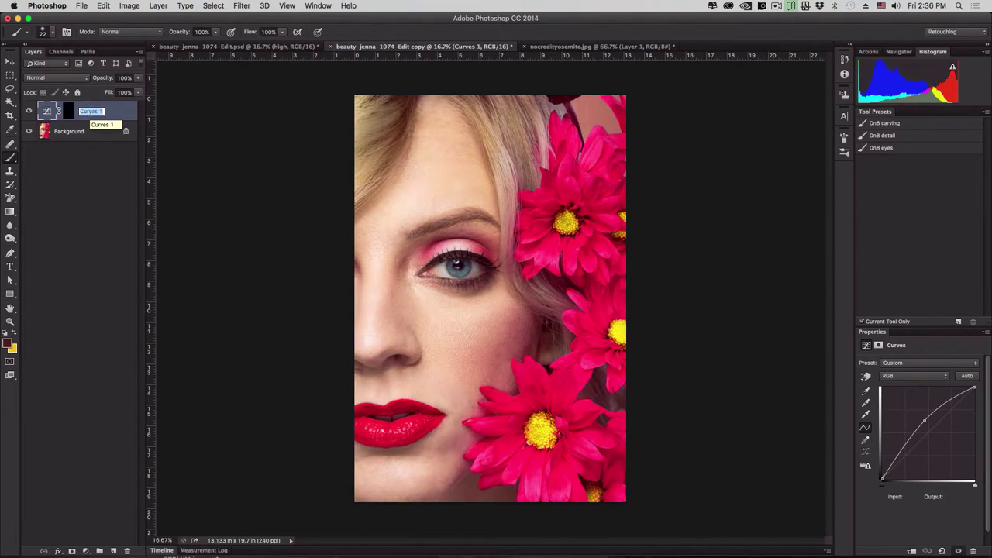
text(dodge)
key(Return)
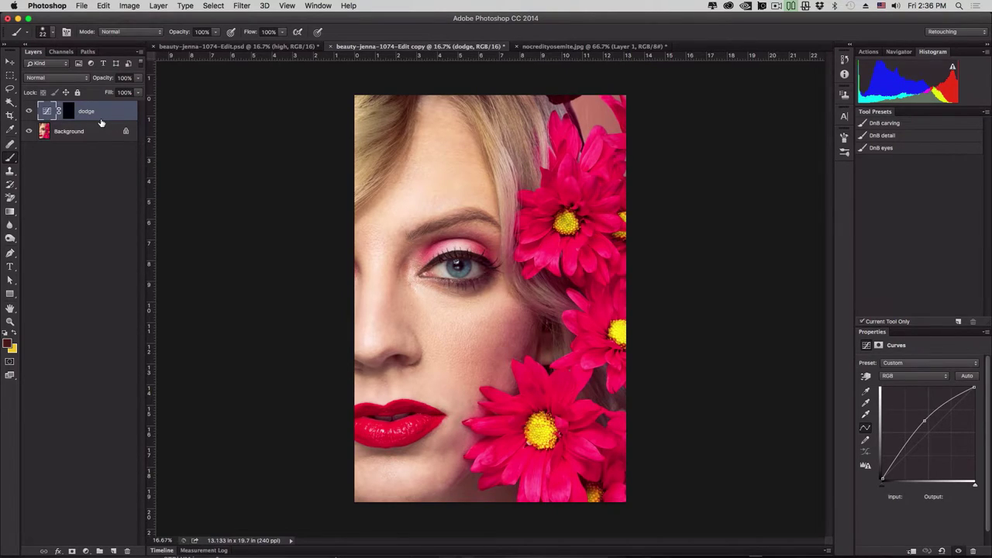
click(85, 551)
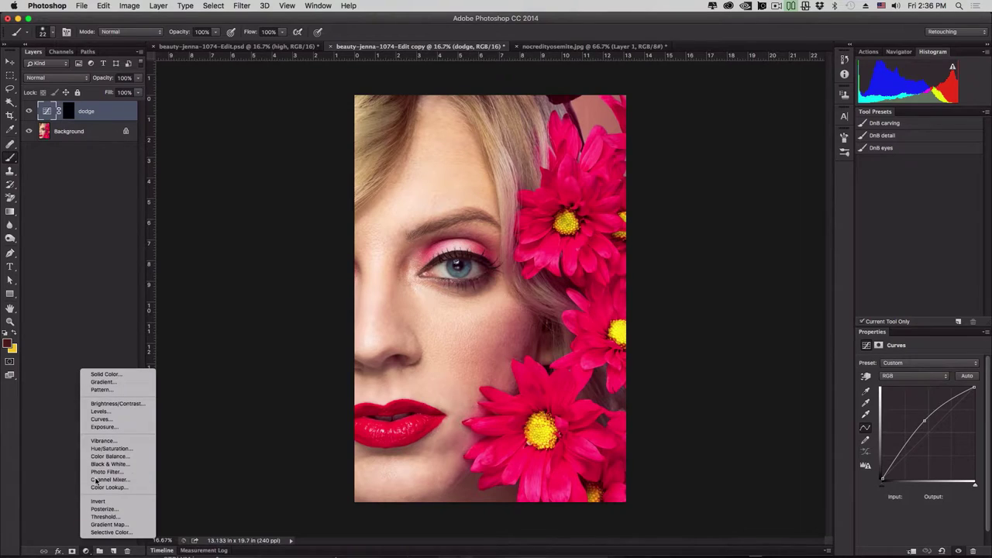
Add a Curves layer darkening input 160 to output 105, and invert its mask to black
click(115, 420)
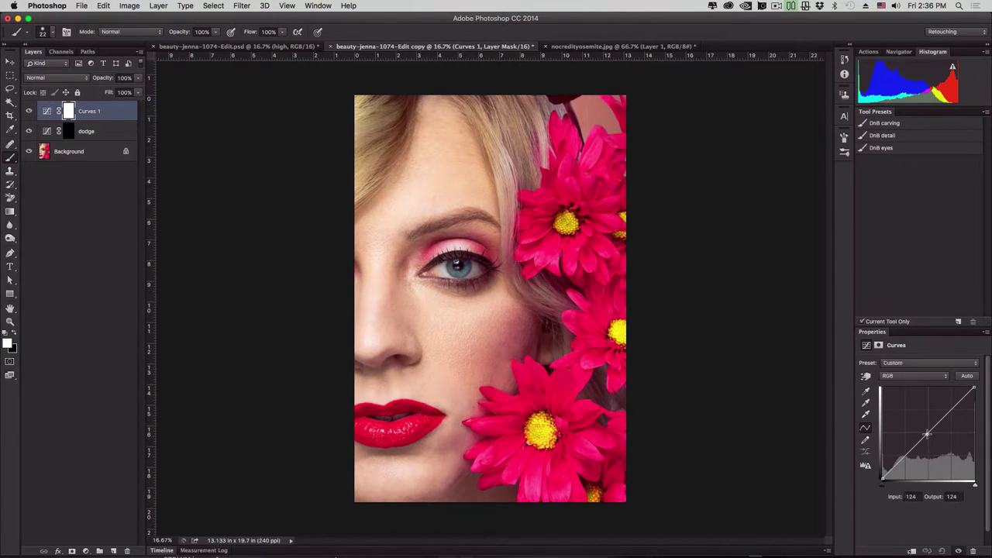
mouse_move(927, 434)
mouse_down()
mouse_move(929, 448)
mouse_move(941, 442)
mouse_up()
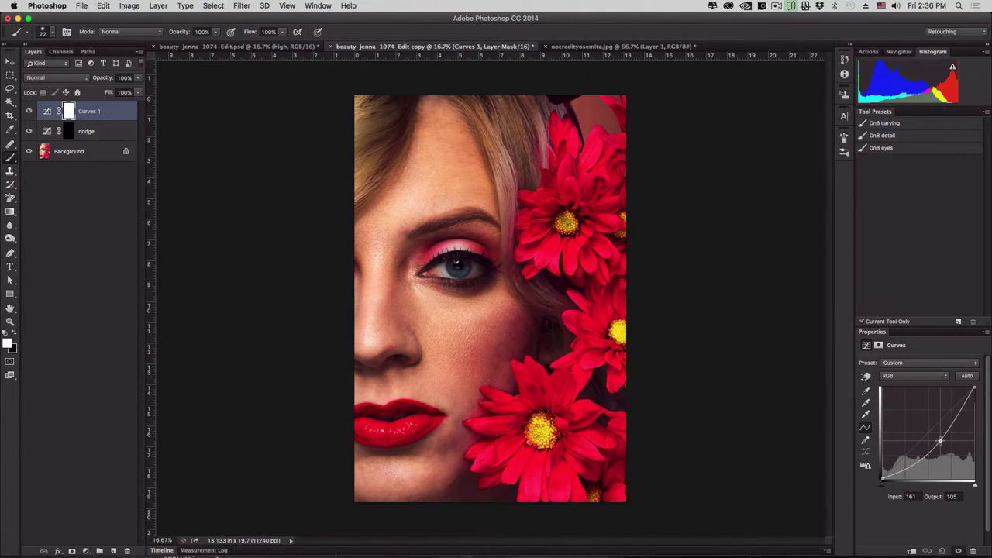
drag(940, 441, 939, 441)
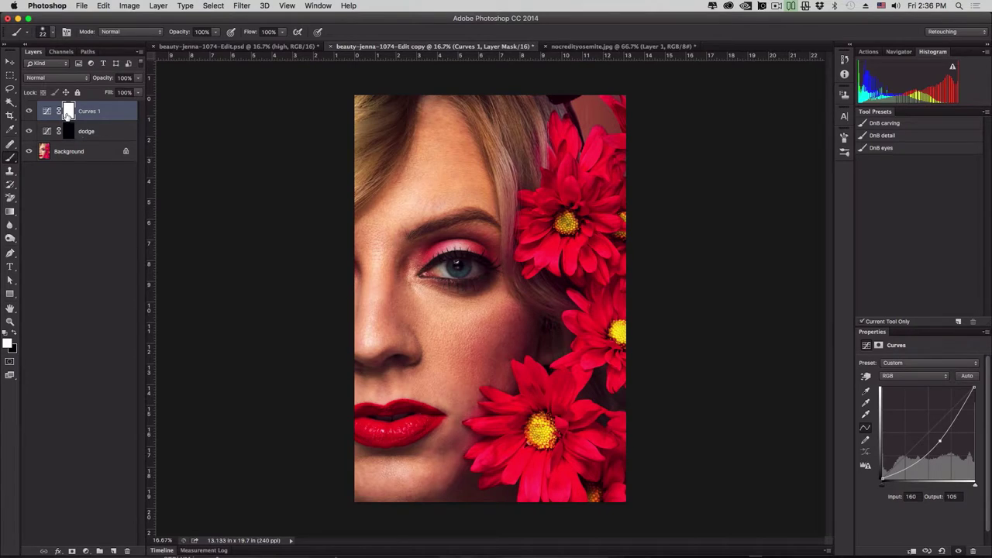
key(super+i)
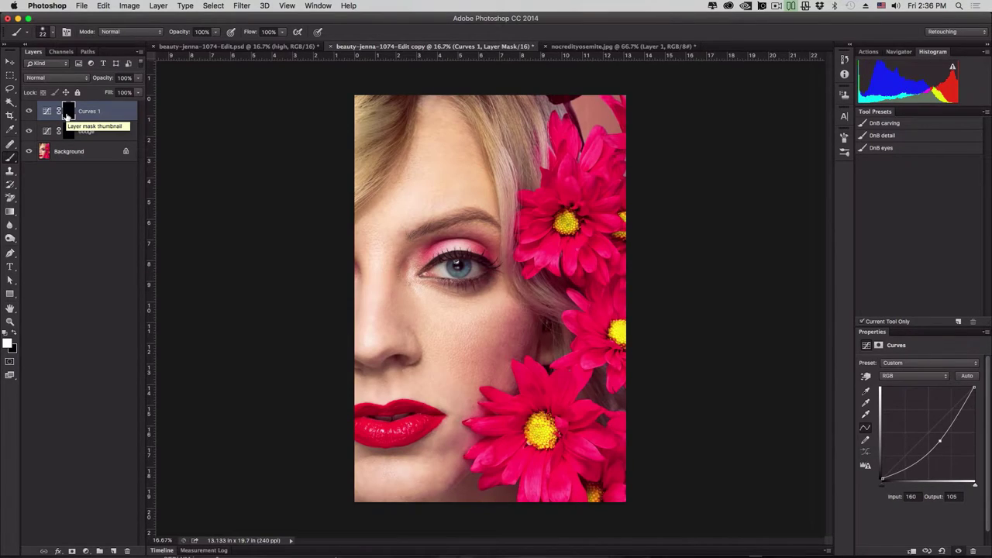
Rename the darkening layer 'burn' and select it together with dodge
double_click(89, 112)
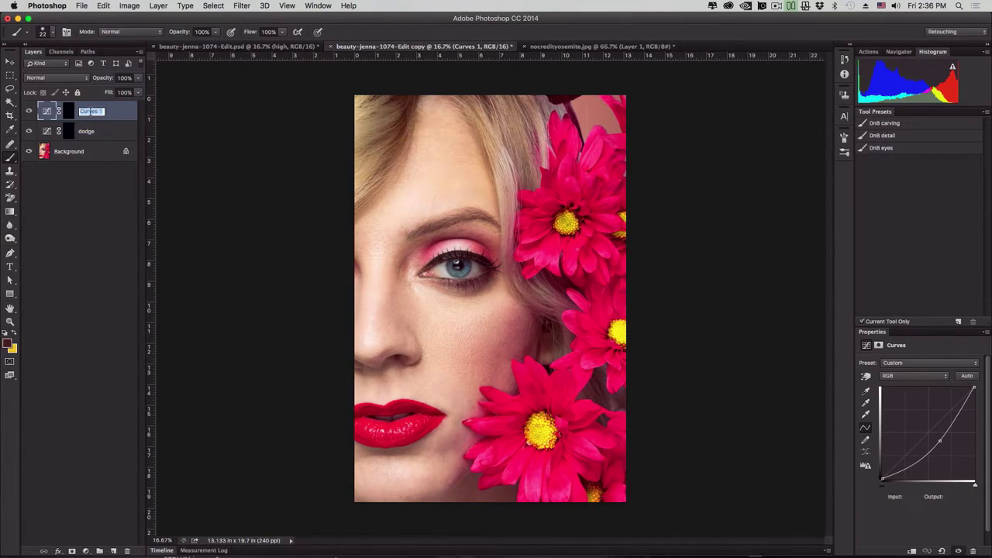
text(burn)
key(Return)
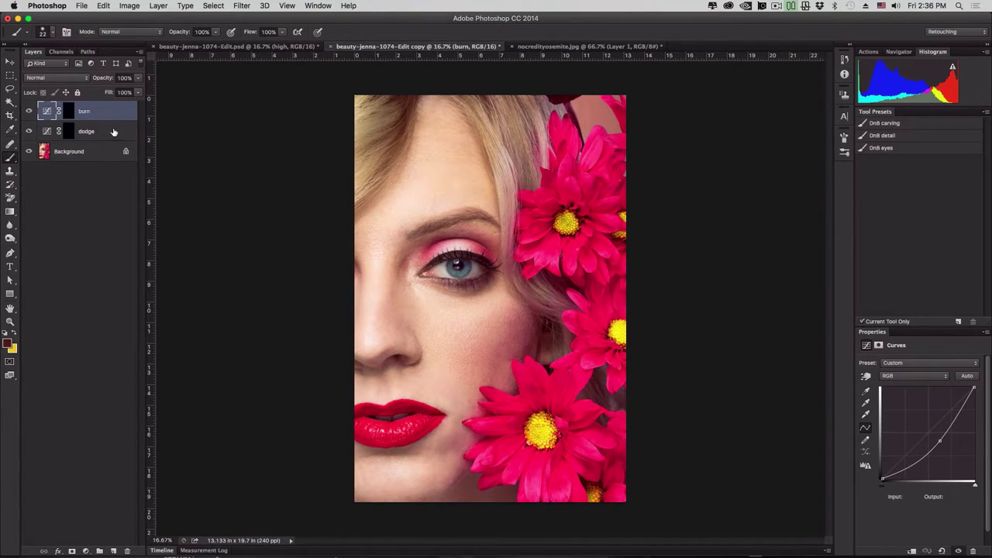
click(115, 132)
shift+click(114, 116)
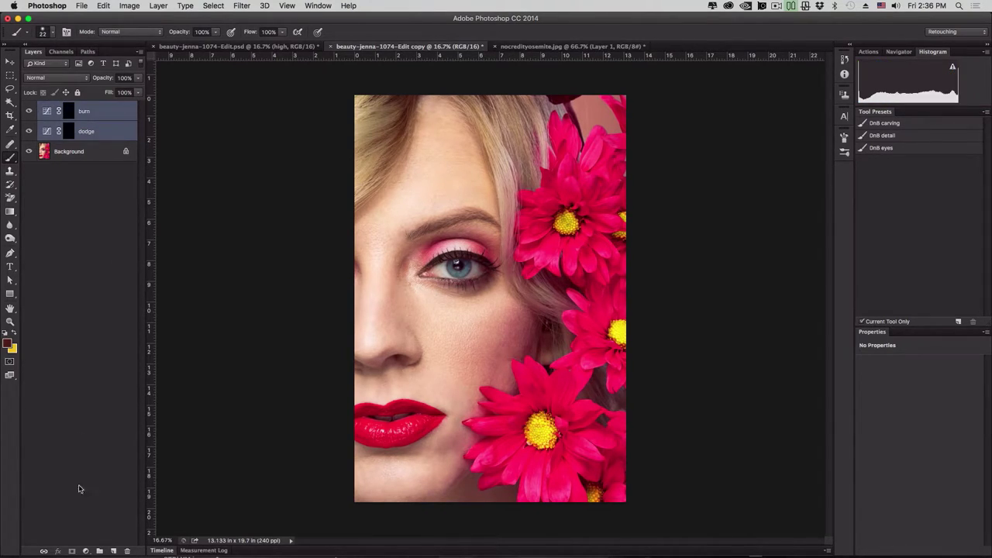
Group the burn and dodge layers into a folder named 'DnB' and collapse it
click(99, 550)
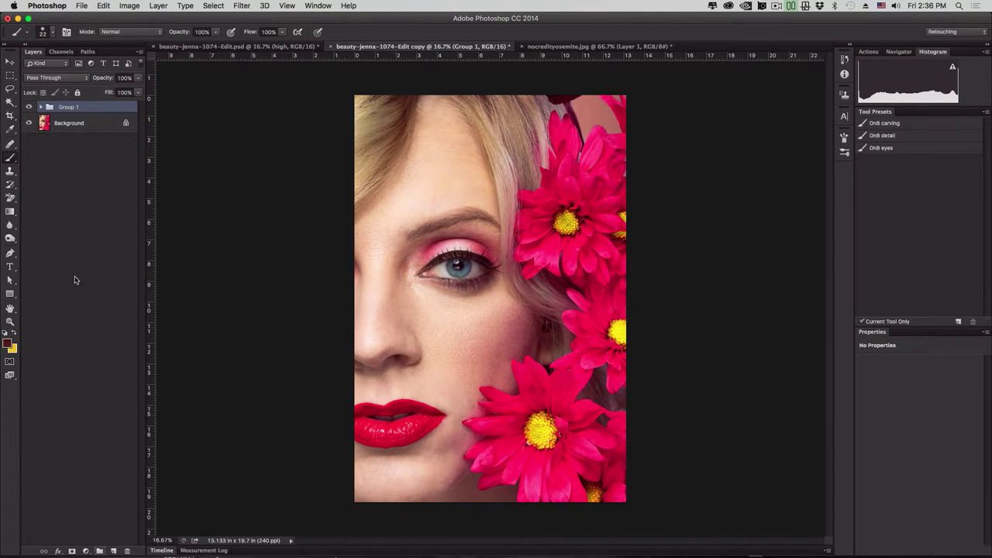
click(41, 107)
double_click(70, 107)
text(DnB)
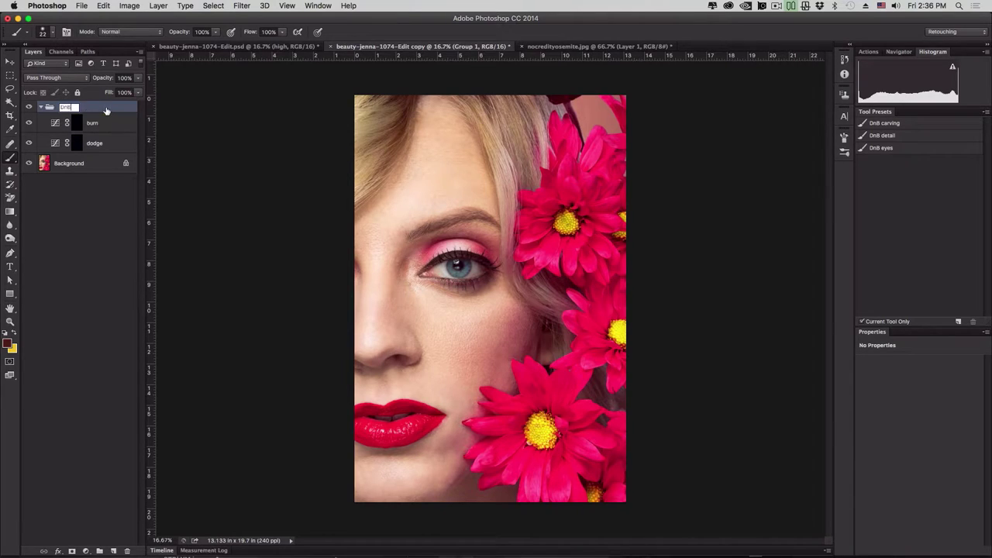
key(Return)
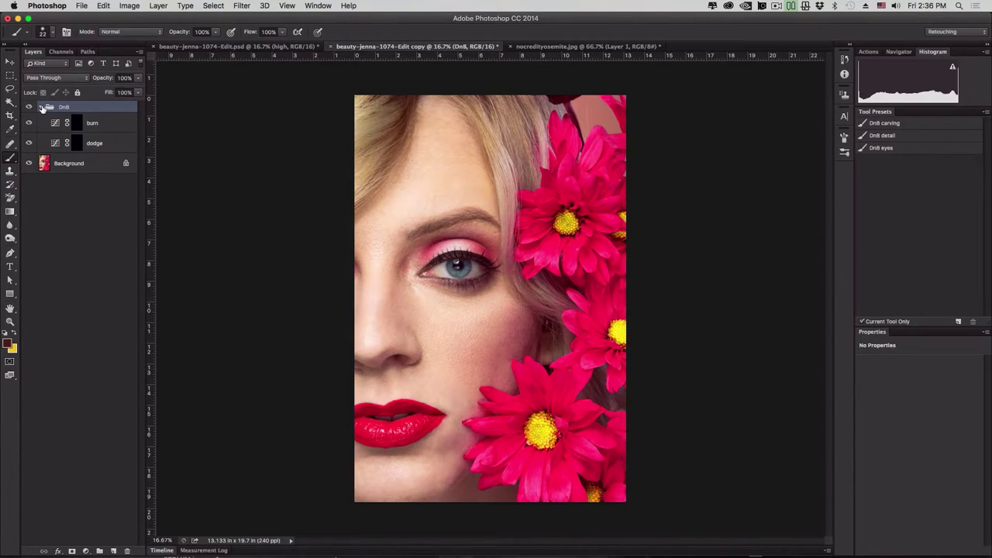
click(42, 108)
click(42, 108)
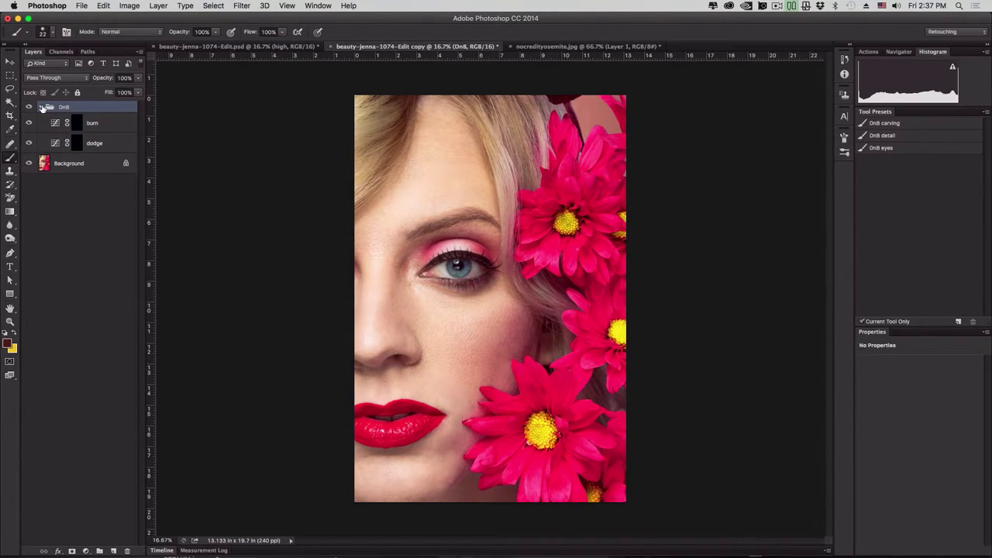
click(42, 107)
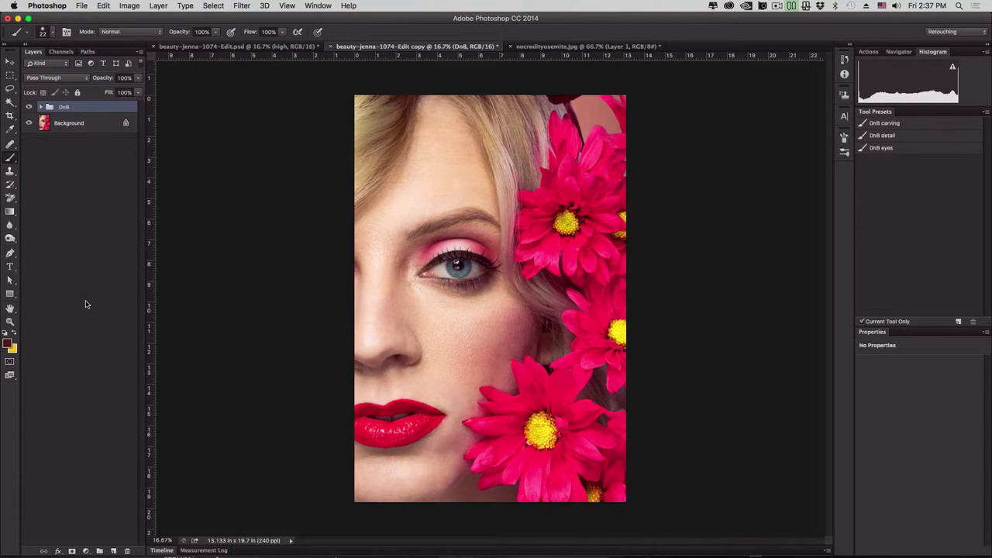
click(86, 551)
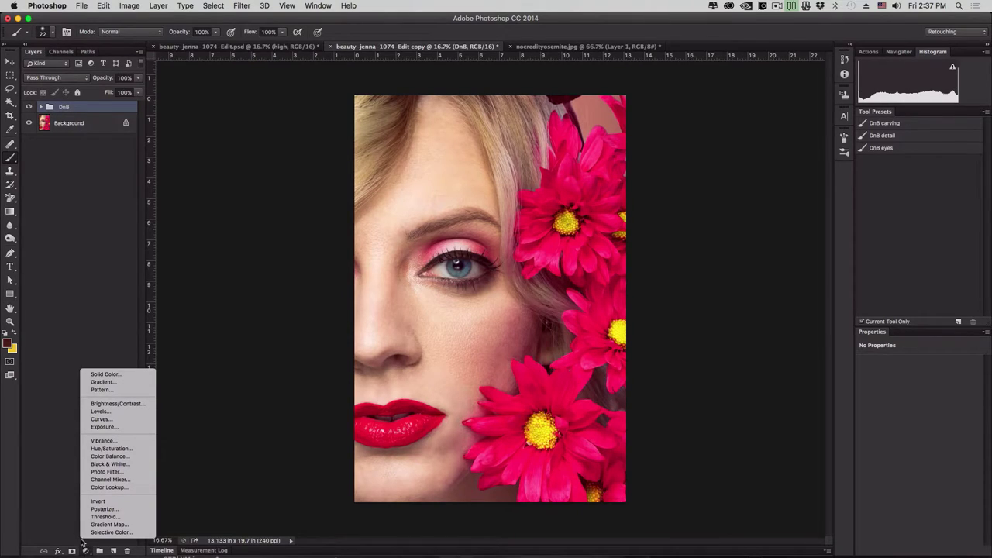
Add a Black & White adjustment layer, then a Brightness/Contrast layer above it
click(133, 465)
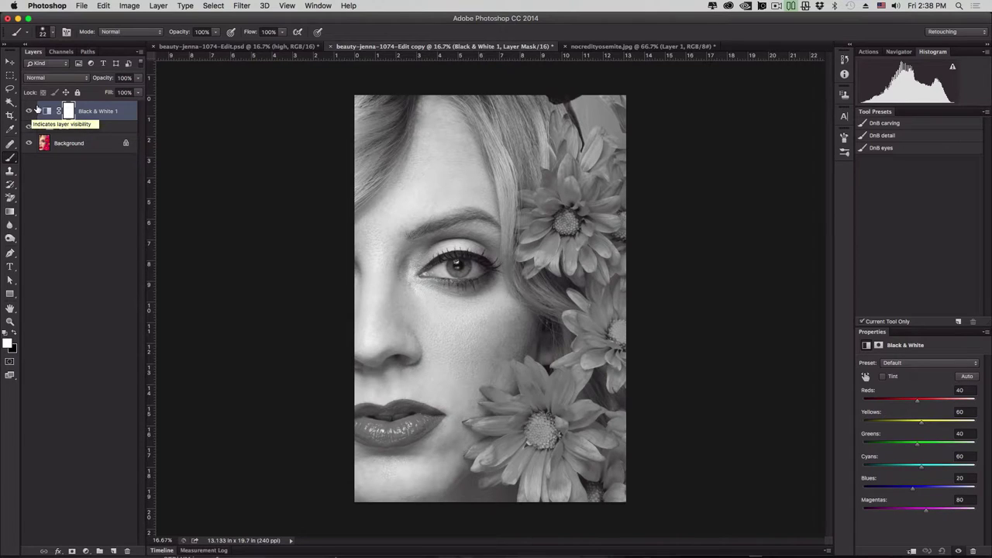
click(85, 551)
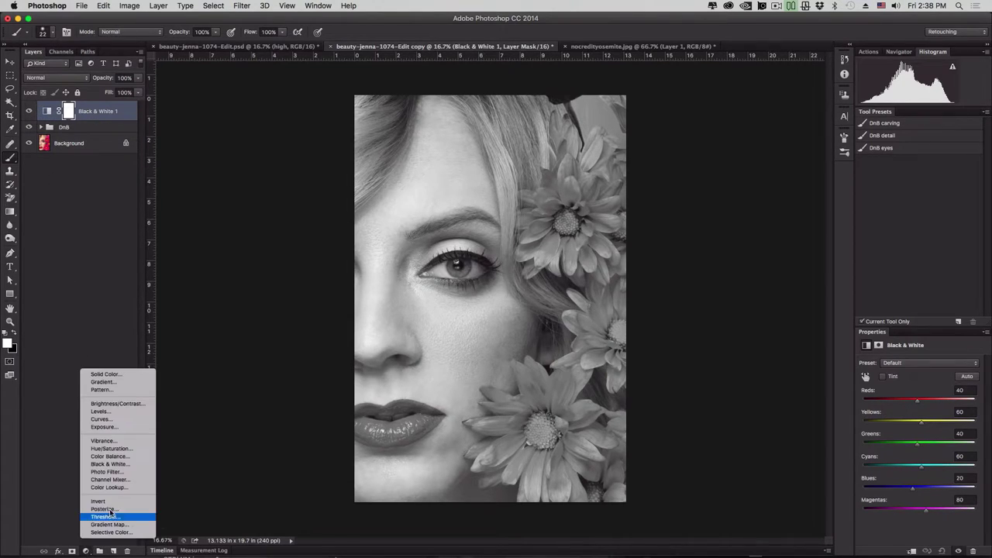
click(141, 404)
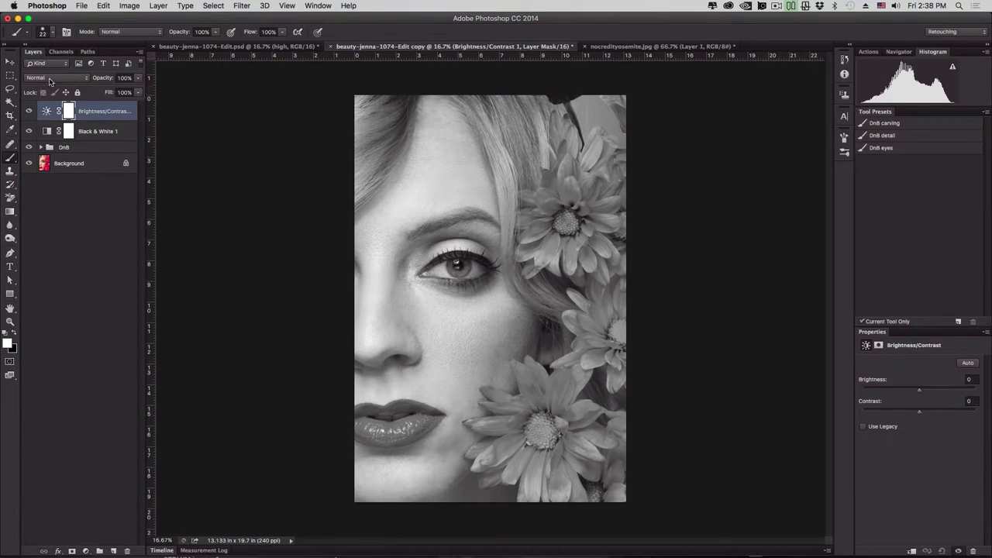
Set Brightness/Contrast 1 to Multiply blending after trying Soft Light and Overlay
click(52, 81)
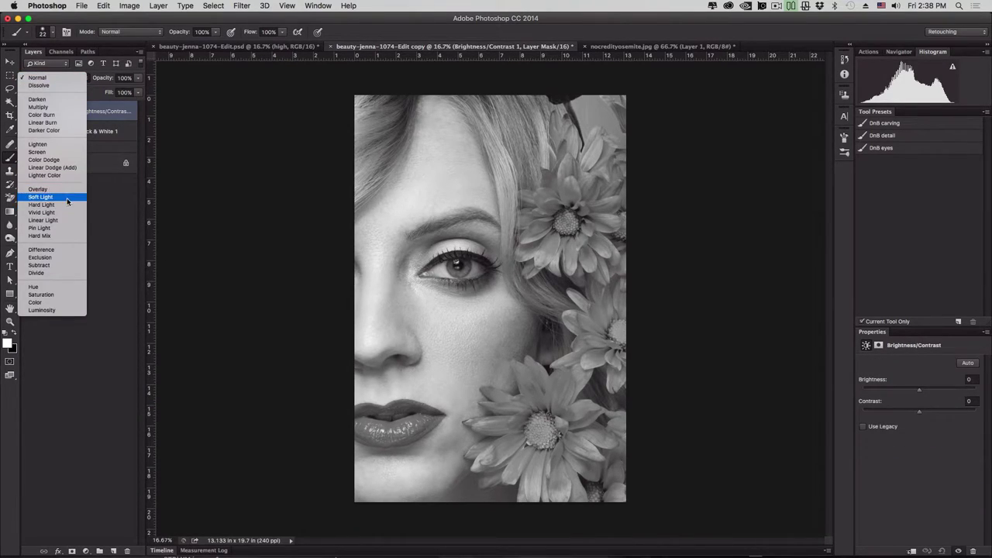
click(66, 198)
click(80, 77)
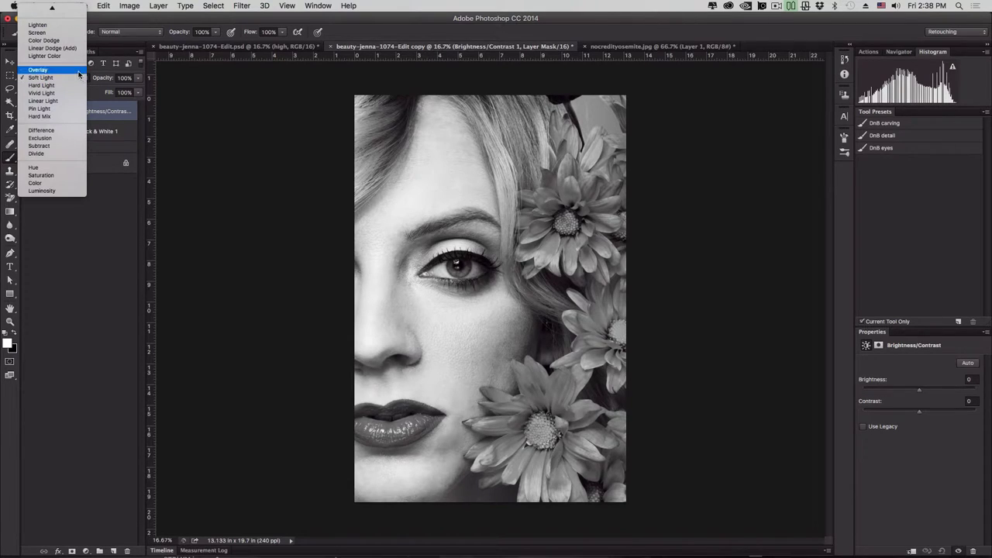
click(78, 72)
click(81, 78)
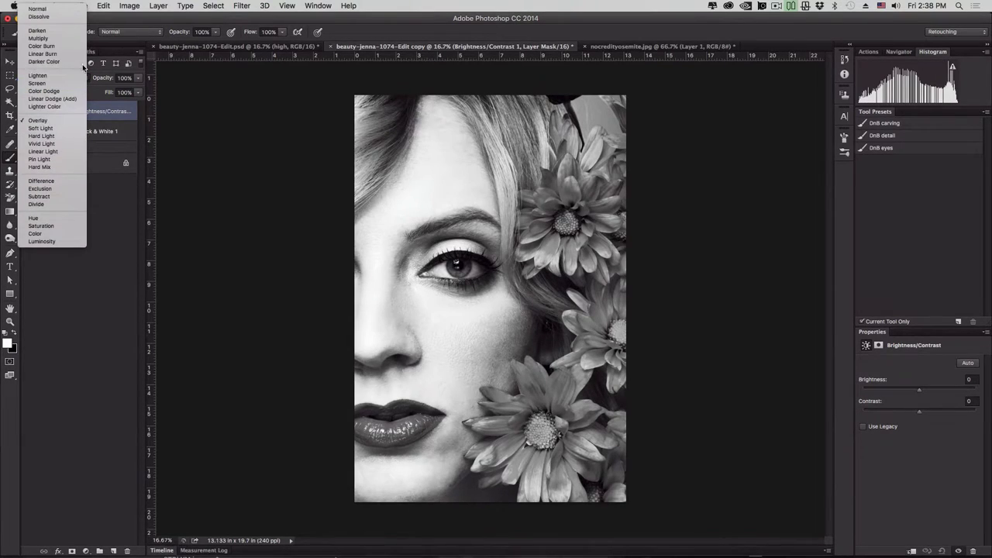
click(79, 39)
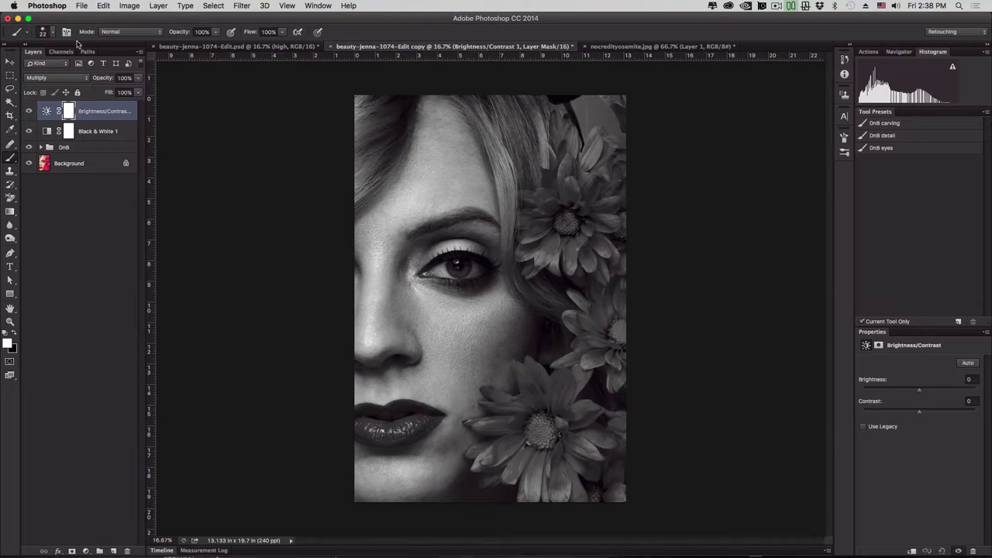
click(30, 111)
click(29, 111)
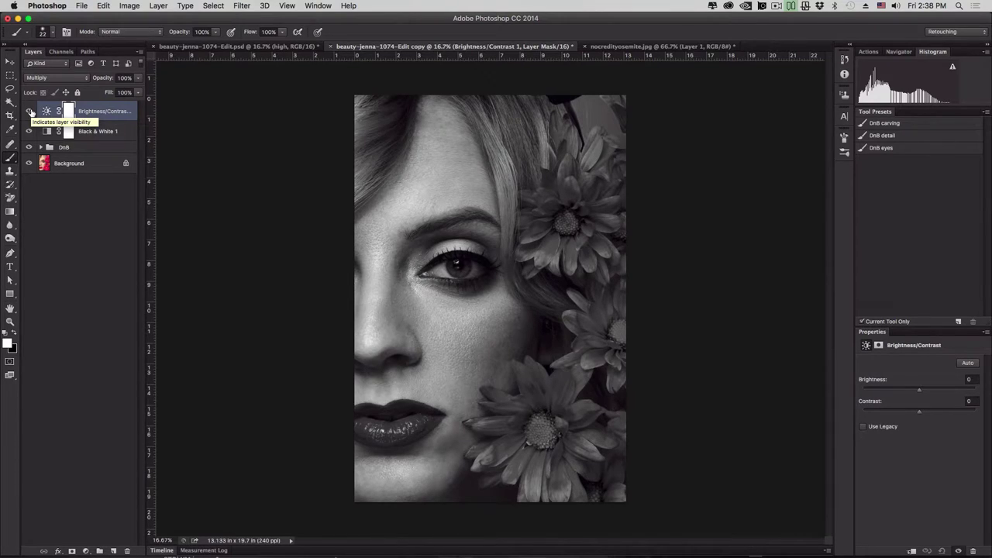
Set Black & White 1 to Reds -14 and Yellows 80, then expand the DnB group
click(102, 131)
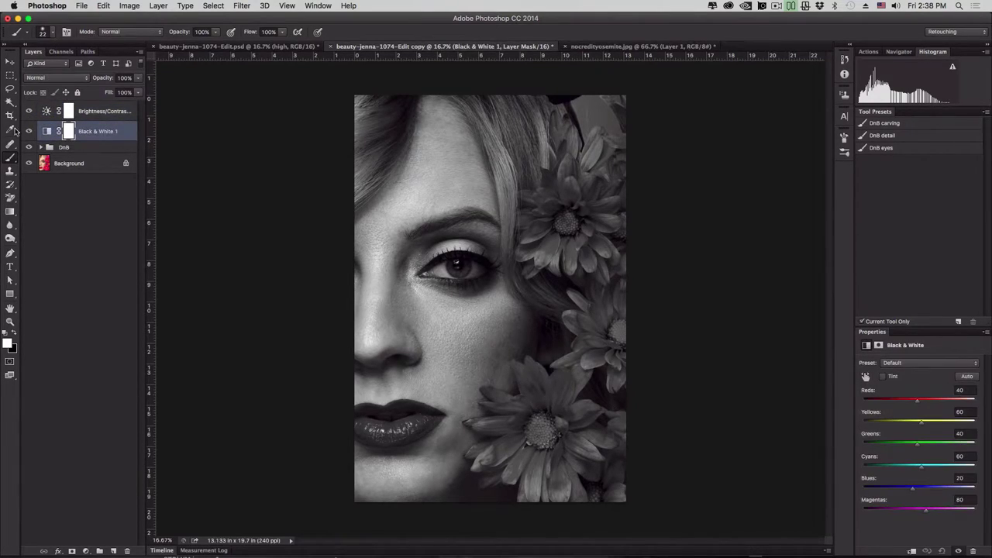
click(29, 131)
click(29, 131)
click(69, 134)
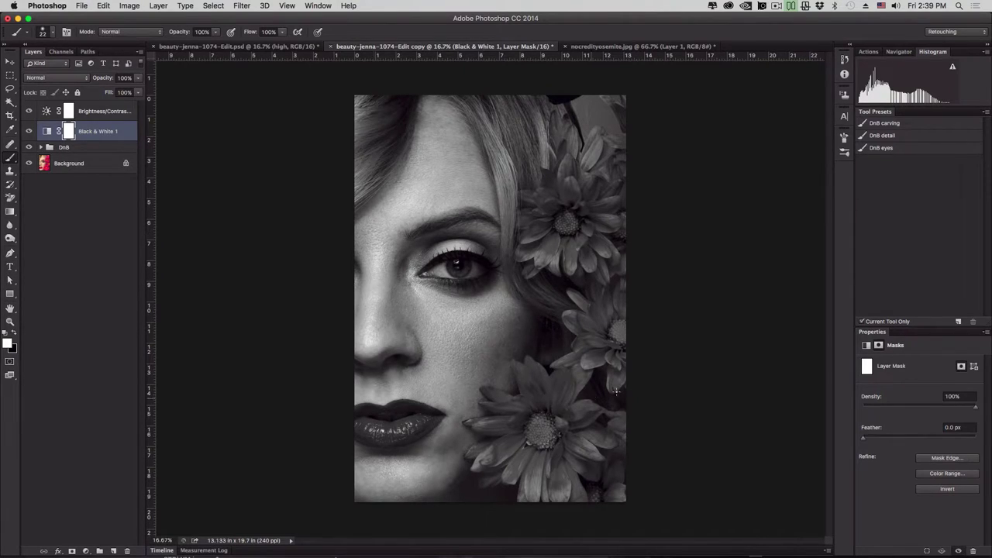
click(866, 346)
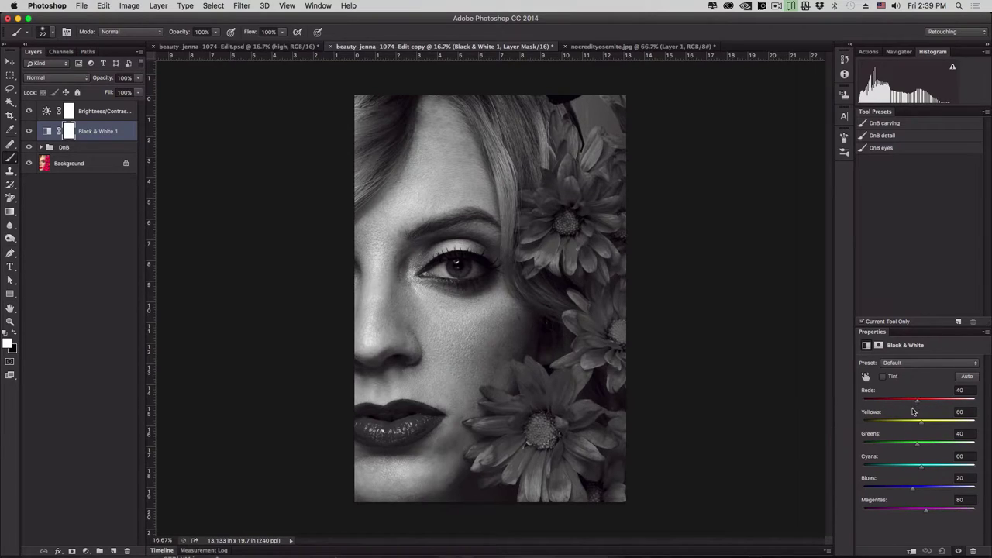
click(46, 132)
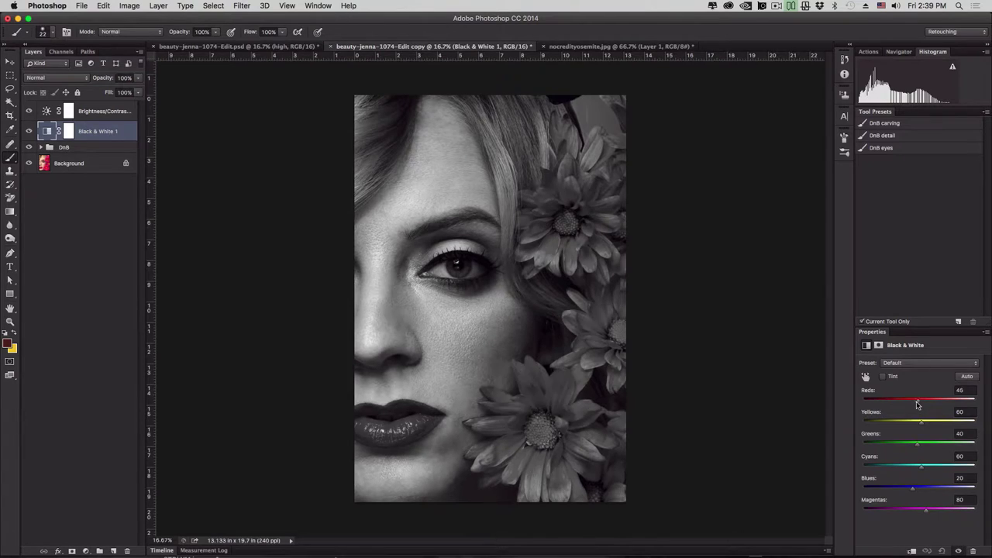
mouse_move(917, 404)
mouse_down()
mouse_move(897, 410)
mouse_move(931, 424)
mouse_move(904, 408)
mouse_up()
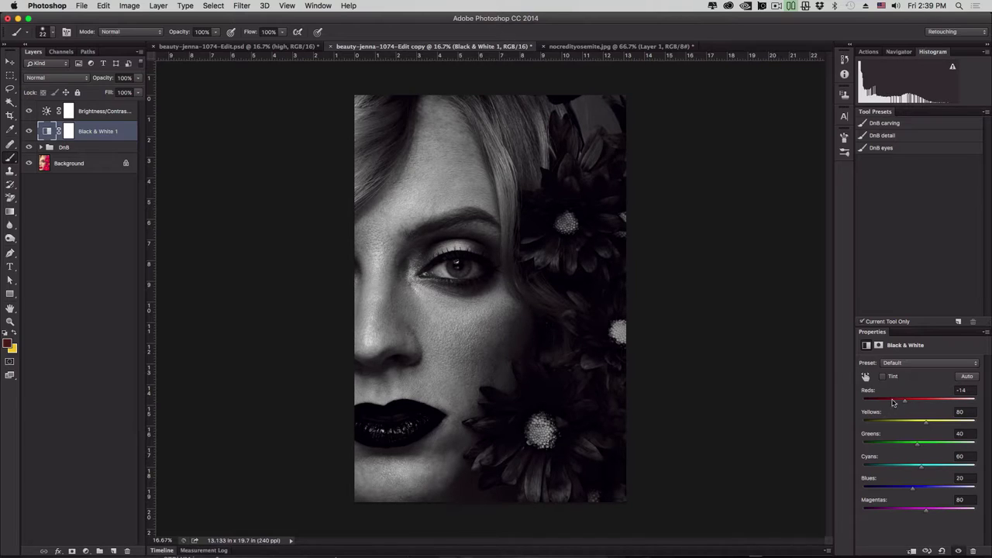
click(42, 147)
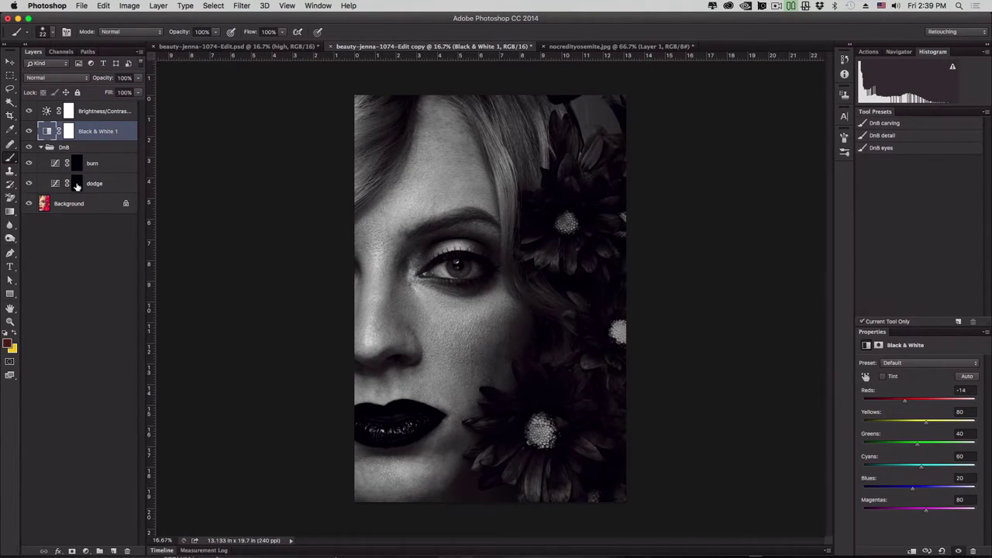
Compare the Brightness/Contrast layer on and off, and drop its opacity to about 54%
click(28, 111)
click(29, 111)
click(133, 113)
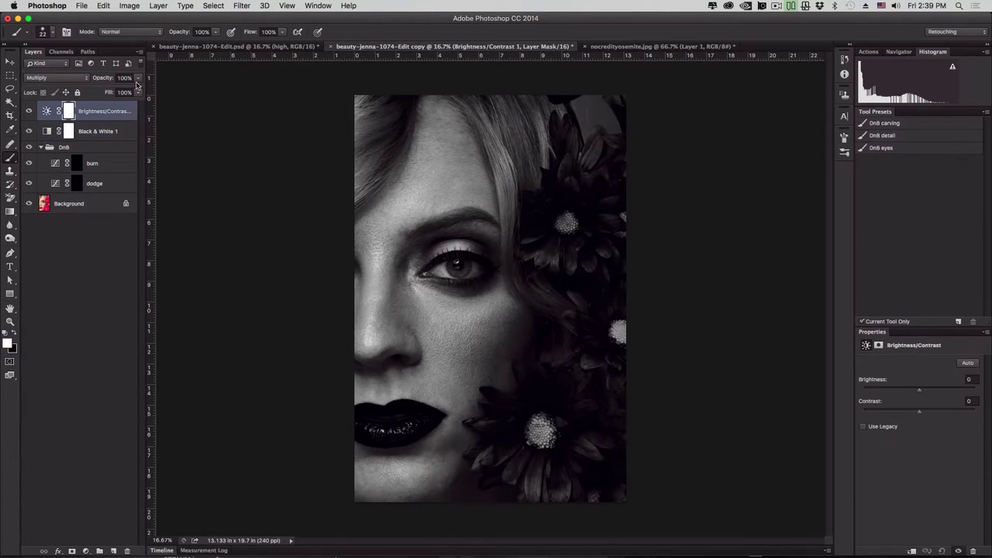
click(138, 77)
mouse_move(136, 91)
mouse_down()
mouse_move(116, 92)
mouse_move(128, 92)
mouse_up()
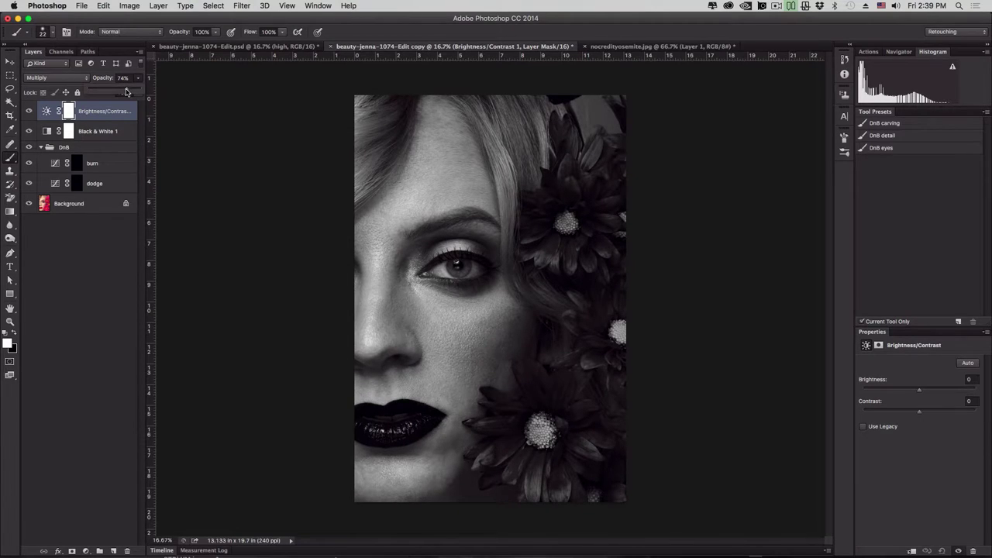
click(81, 185)
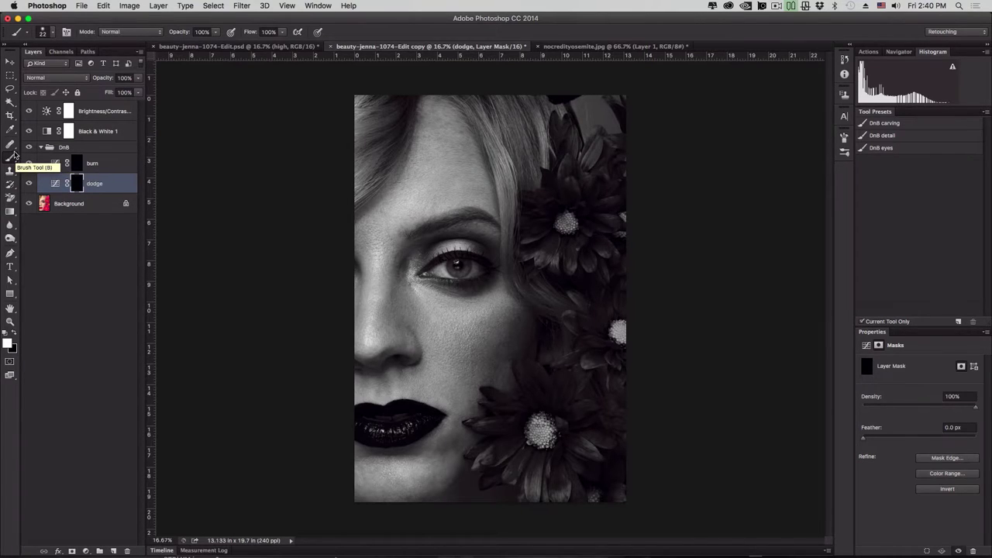
click(102, 130)
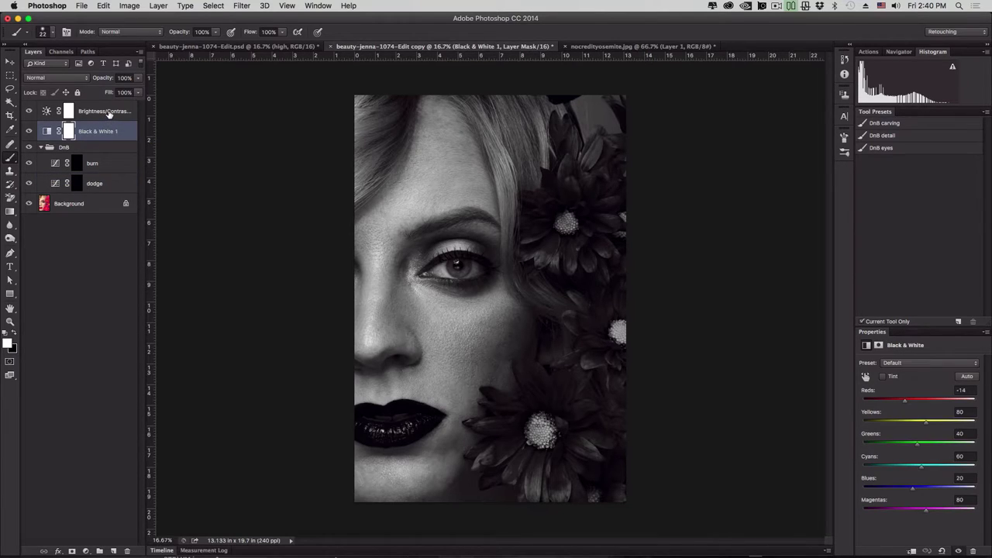
shift+click(106, 112)
key(super+g)
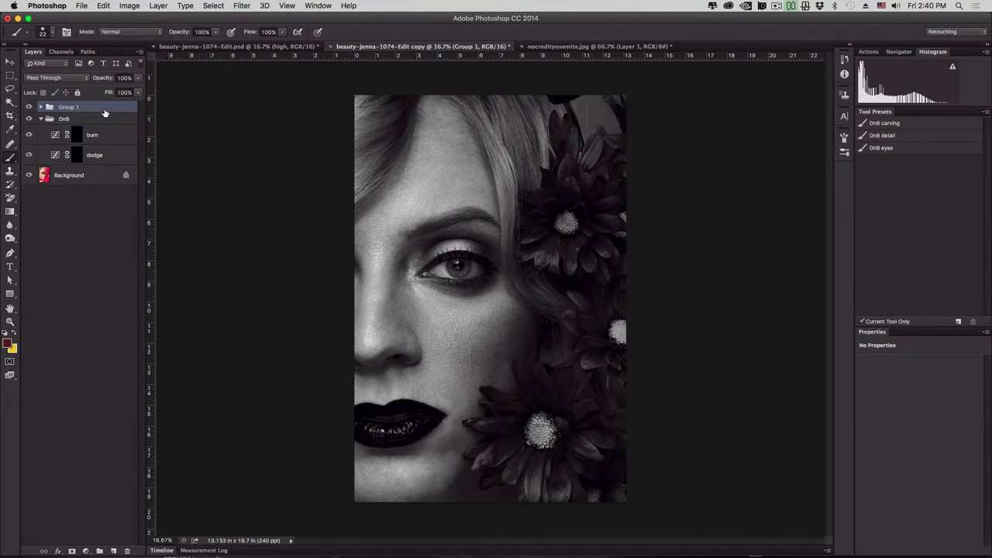
click(92, 121)
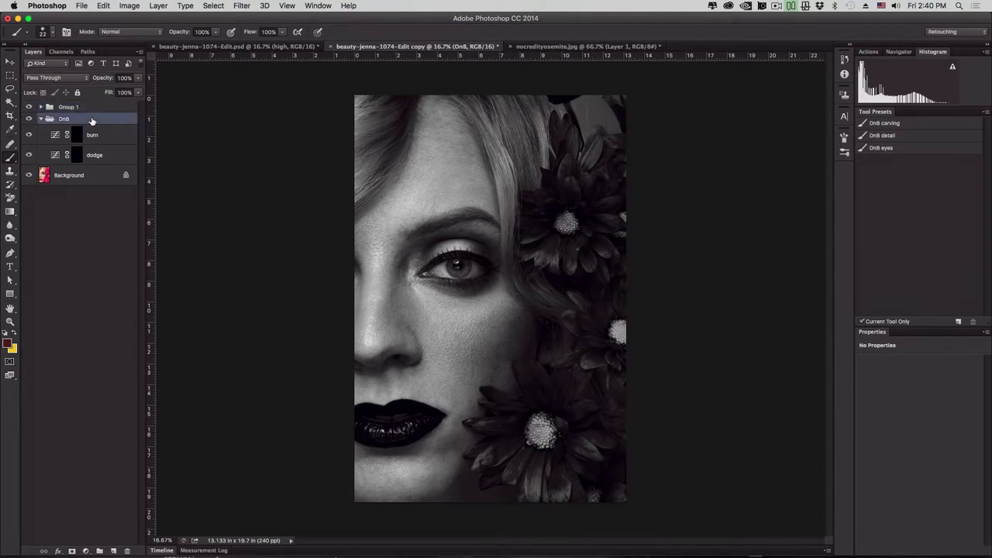
click(77, 155)
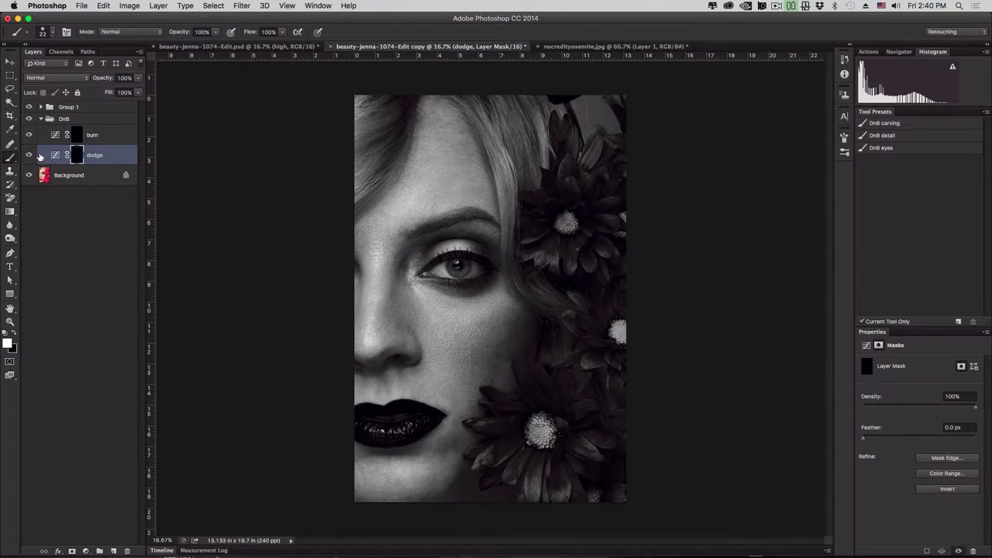
click(80, 139)
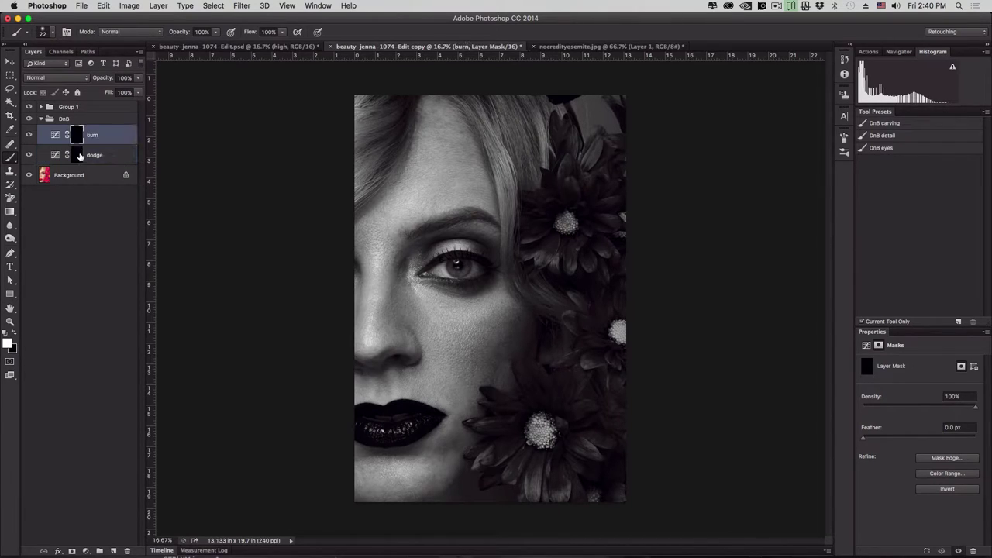
click(80, 157)
click(81, 139)
click(81, 156)
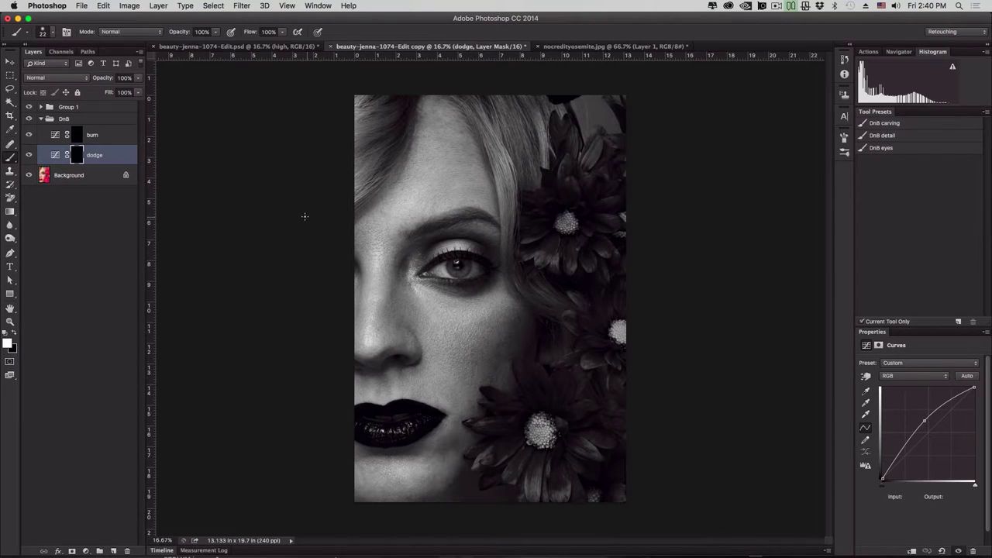
click(76, 137)
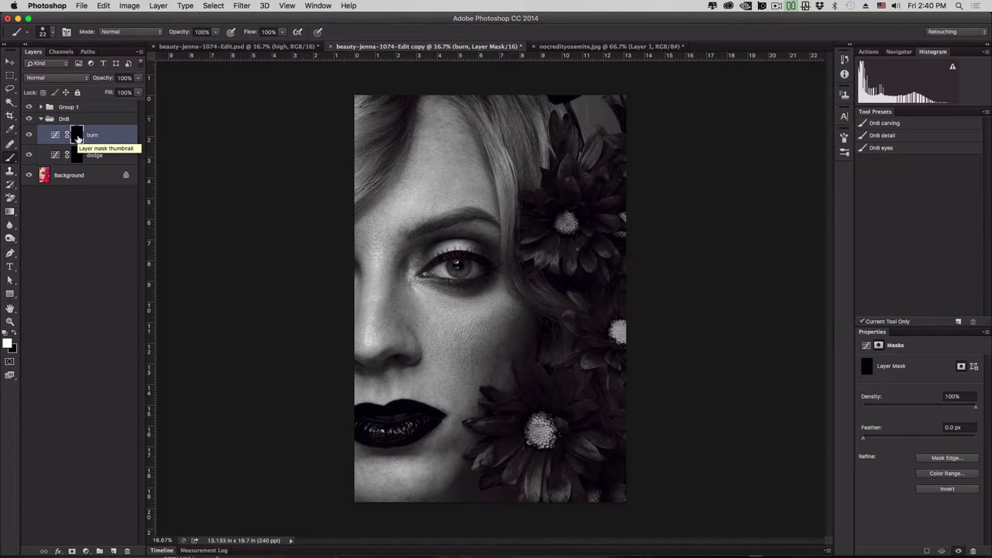
click(76, 157)
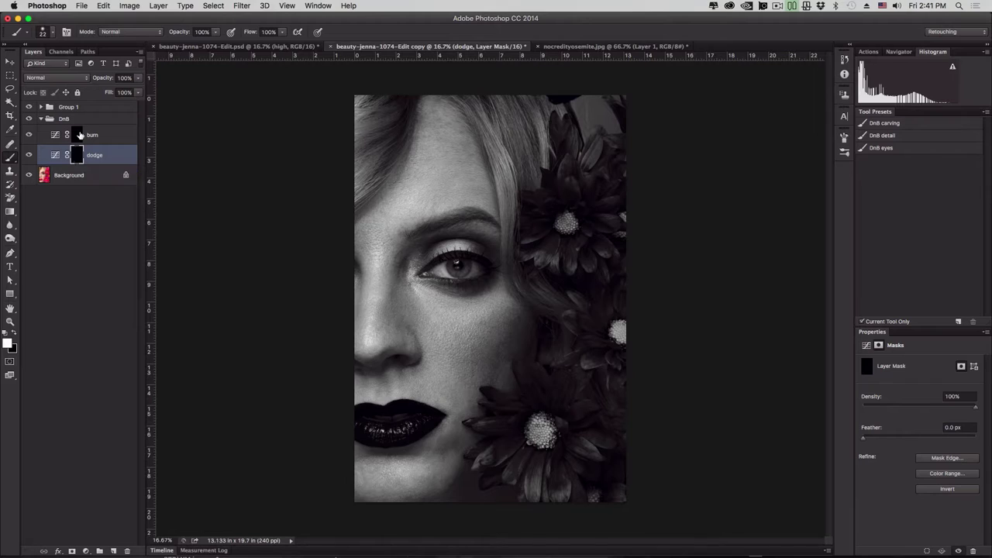
click(78, 136)
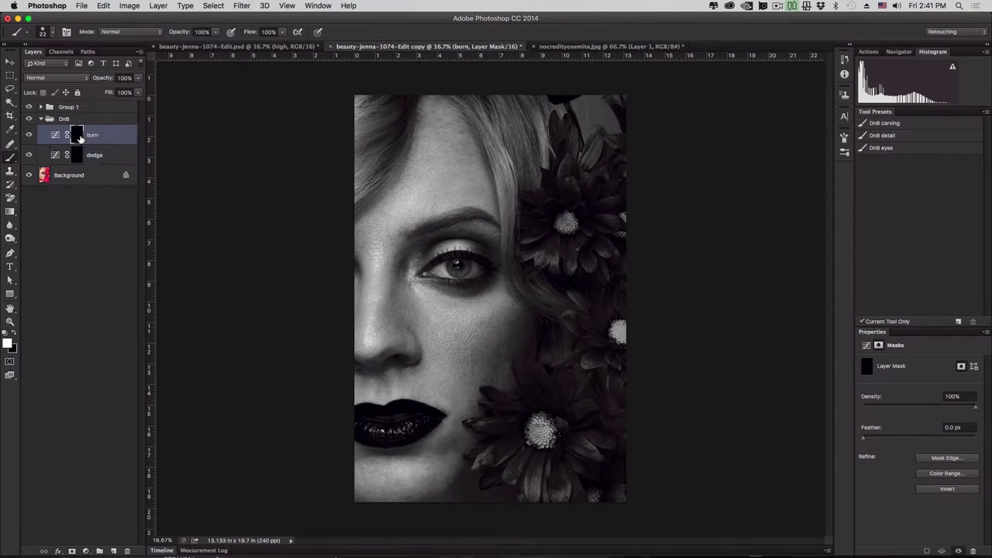
click(77, 155)
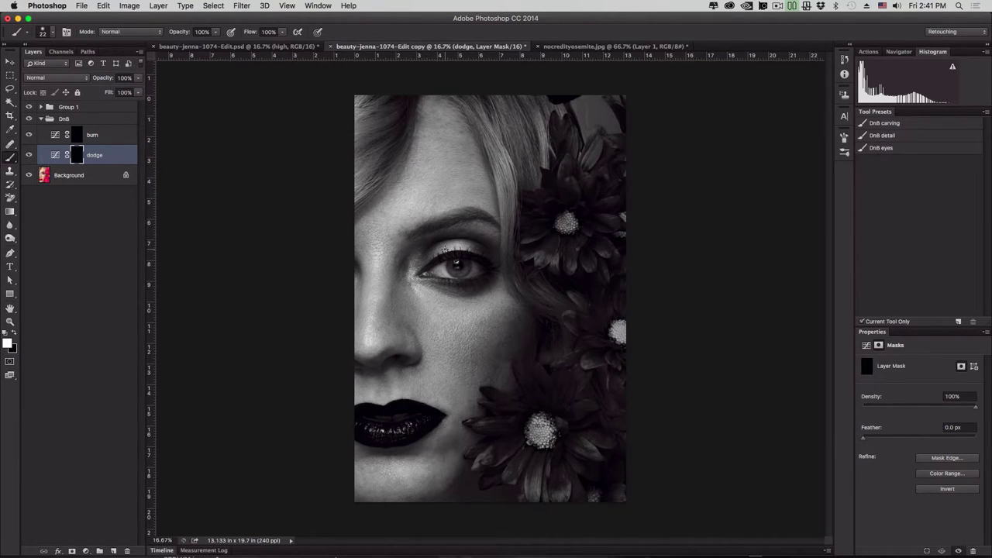
key(super+plus)
key(super+plus)
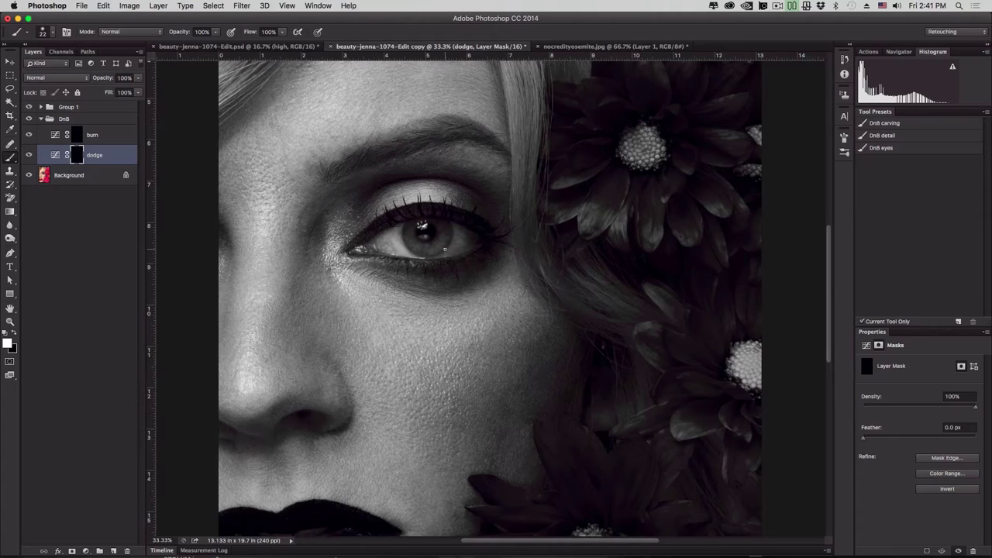
key(super+minus)
key(super+minus)
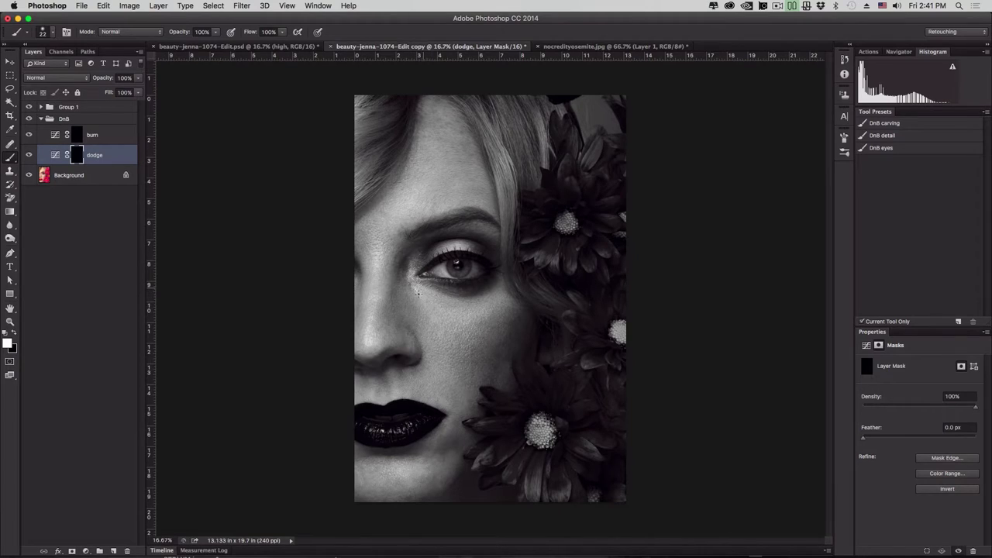
click(103, 107)
Add a new empty layer above Group 1 and mark the chin with yellow strokes
click(112, 551)
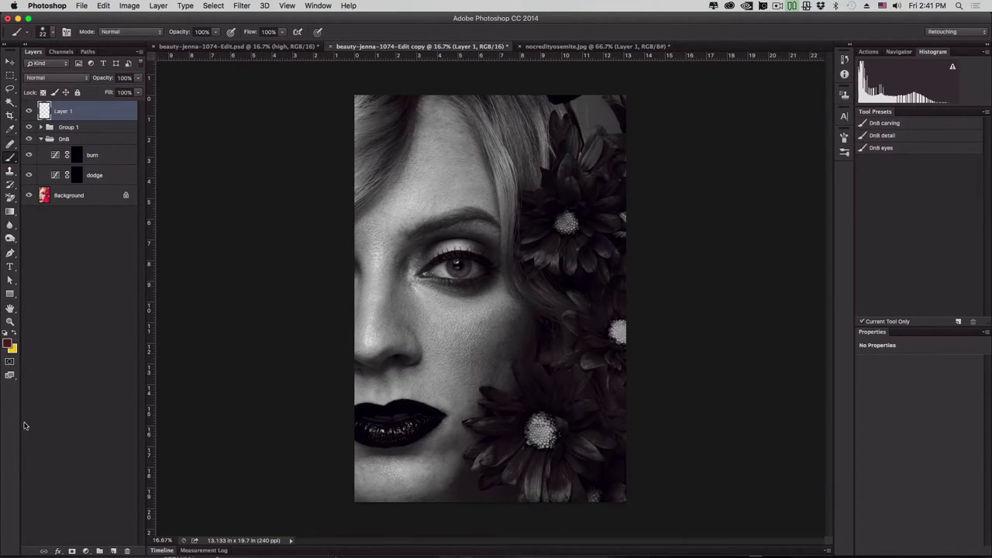
click(14, 334)
drag(429, 455, 445, 470)
mouse_move(434, 474)
mouse_down()
mouse_move(434, 490)
mouse_move(419, 483)
mouse_move(414, 495)
mouse_move(445, 465)
mouse_move(447, 445)
mouse_up()
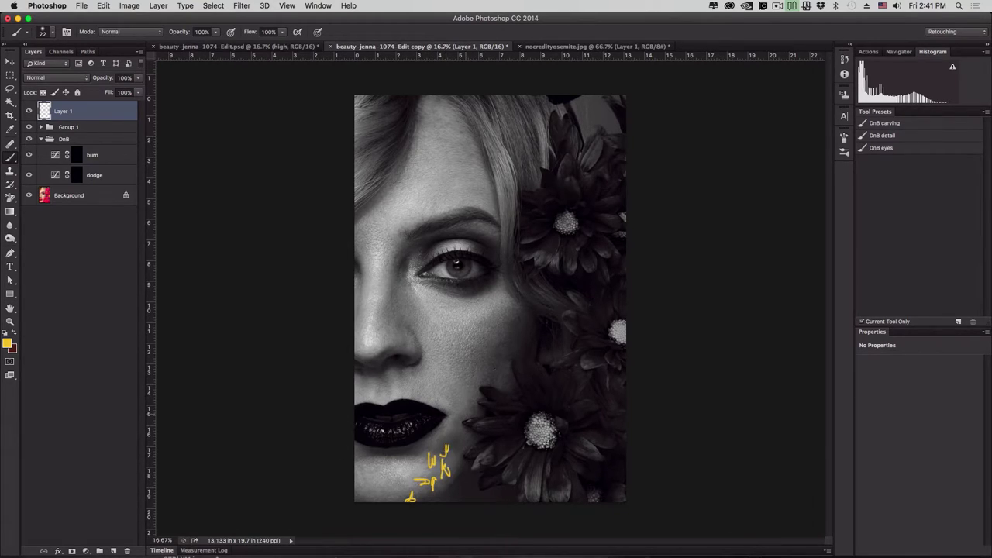
Mark the cheeks, under-eye, beside the nose, above the eye and forehead in yellow
drag(467, 355, 496, 368)
mouse_move(439, 386)
mouse_down()
mouse_move(462, 419)
mouse_move(442, 388)
mouse_up()
drag(406, 399, 421, 388)
mouse_move(430, 298)
mouse_down()
mouse_move(468, 308)
mouse_move(490, 299)
mouse_move(503, 315)
mouse_up()
drag(395, 291, 393, 277)
drag(459, 234, 493, 243)
mouse_move(439, 113)
mouse_down()
mouse_move(443, 123)
mouse_move(436, 110)
mouse_up()
drag(426, 134, 447, 159)
drag(463, 143, 460, 152)
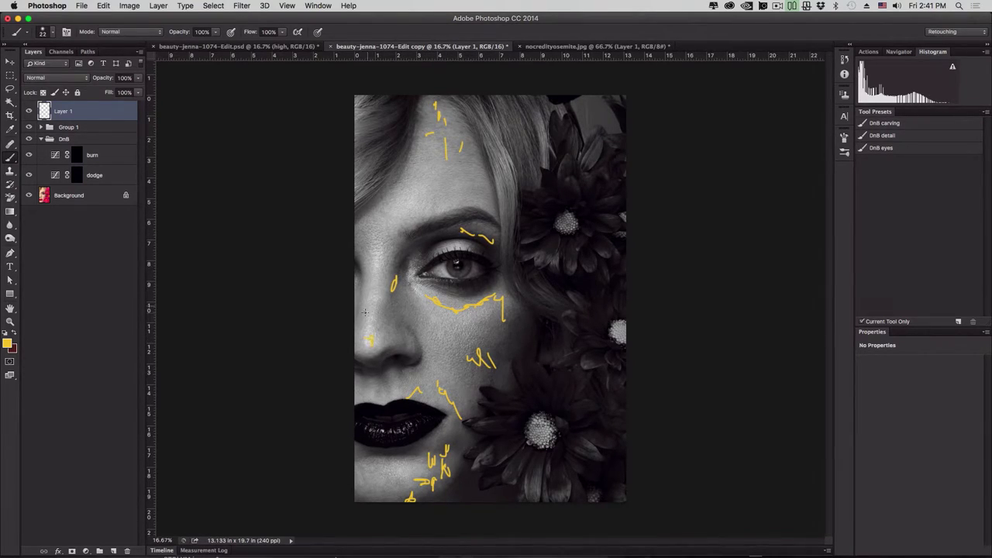
drag(367, 308, 370, 318)
mouse_move(375, 308)
mouse_down()
mouse_move(451, 338)
mouse_move(522, 334)
mouse_up()
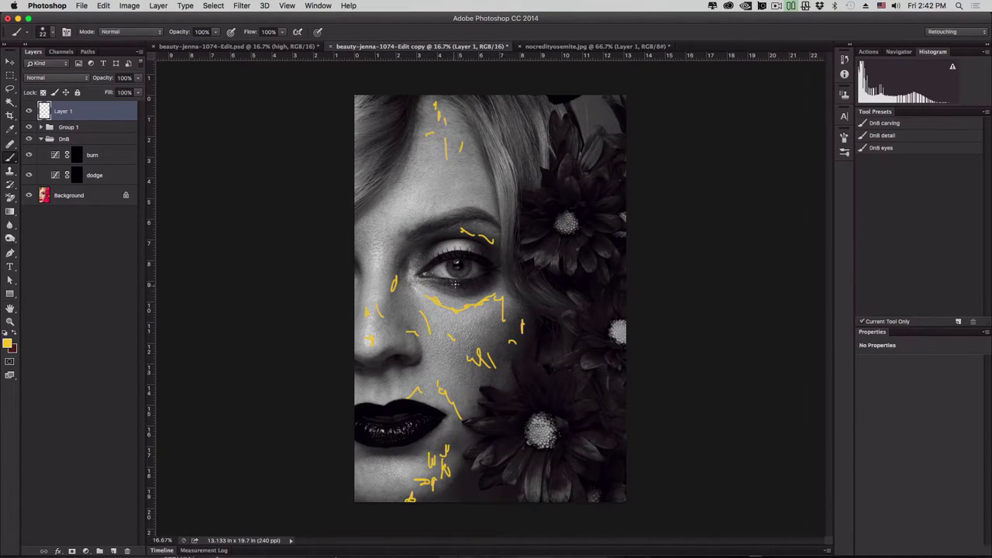
Zoom to 200% on the skin under the eye and shrink the brush to 5 px
key(super+equal)
key(super+equal)
key(super+equal)
key(super+equal)
key(super+equal)
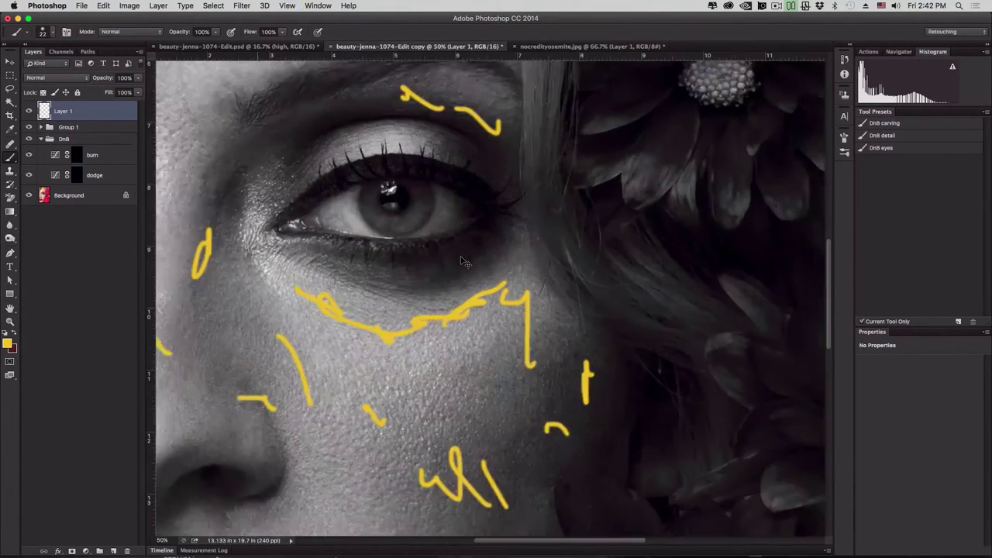
key(super+equal)
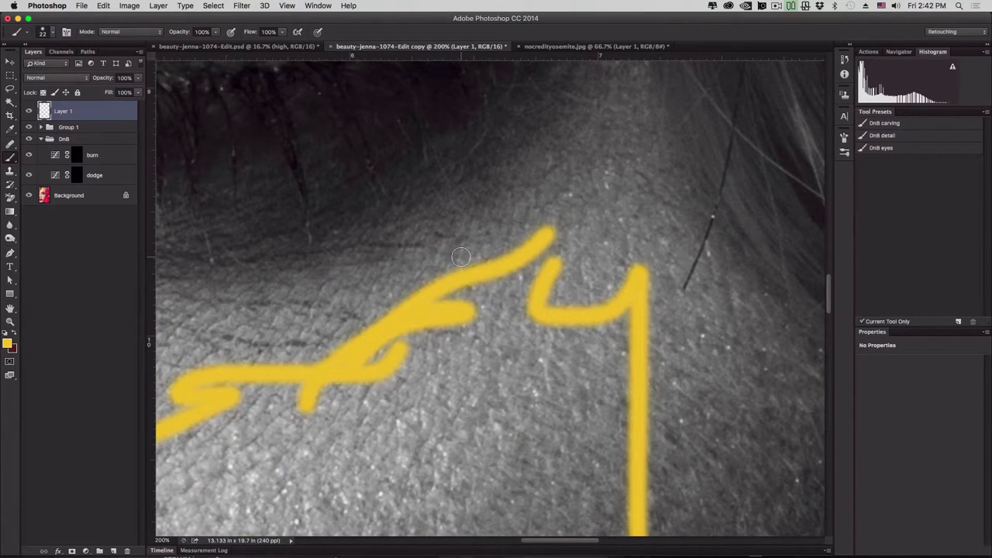
mouse_move(402, 342)
mouse_down()
mouse_move(591, 354)
mouse_move(580, 327)
mouse_move(548, 333)
mouse_move(443, 270)
mouse_up()
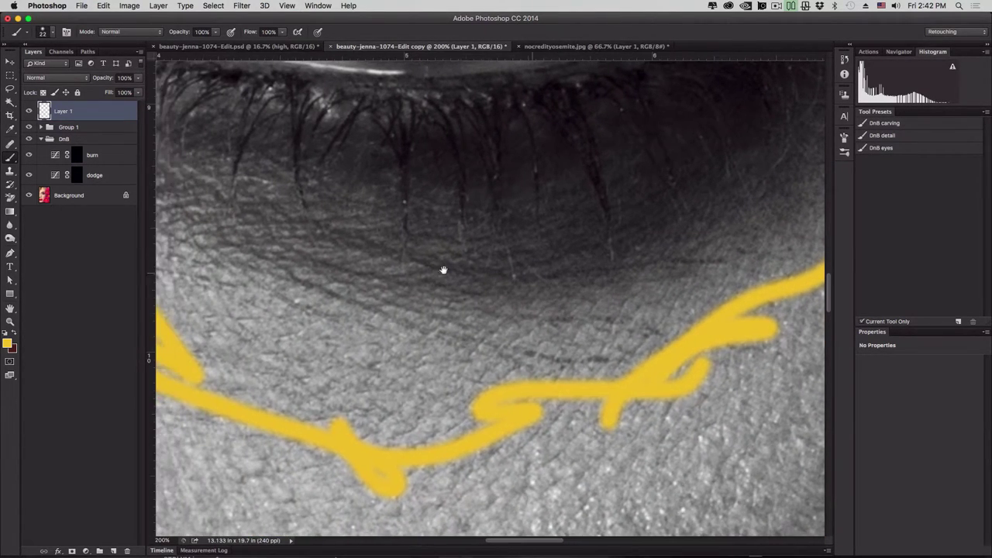
ctrl+alt+click(303, 278)
mouse_move(304, 278)
mouse_down()
mouse_move(290, 272)
mouse_move(496, 347)
mouse_move(545, 380)
mouse_up()
Trace the fine under-eye wrinkles, from the outer to the inner corner, in thin yellow lines
mouse_move(525, 358)
mouse_down()
mouse_move(585, 361)
mouse_move(620, 355)
mouse_up()
mouse_move(515, 316)
mouse_down()
mouse_move(625, 319)
mouse_move(661, 338)
mouse_up()
drag(587, 269, 713, 264)
drag(257, 273, 353, 330)
drag(202, 283, 233, 288)
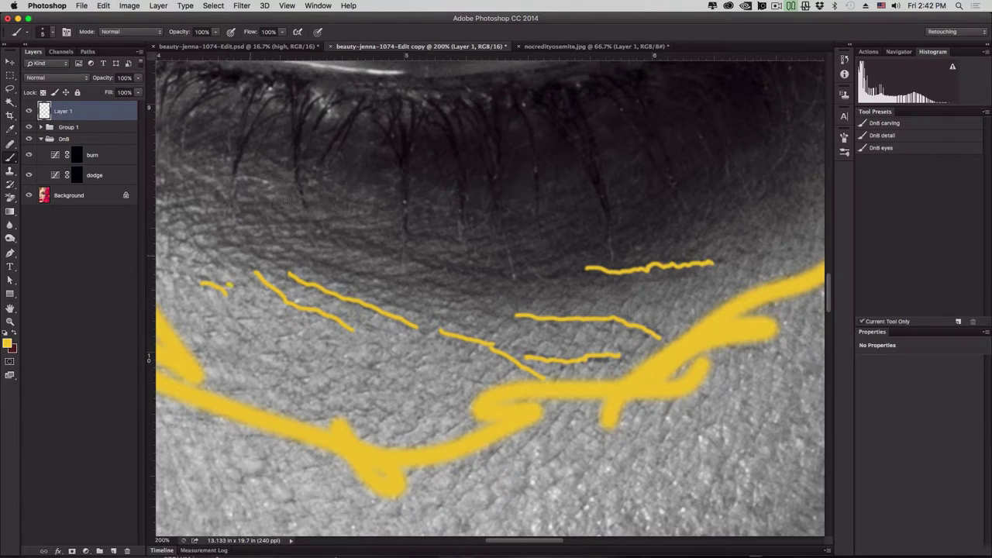
mouse_move(233, 242)
mouse_down()
mouse_move(304, 299)
mouse_move(285, 320)
mouse_move(311, 330)
mouse_move(321, 308)
mouse_move(287, 300)
mouse_move(358, 319)
mouse_up()
mouse_move(325, 296)
mouse_down()
mouse_move(334, 291)
mouse_move(399, 319)
mouse_up()
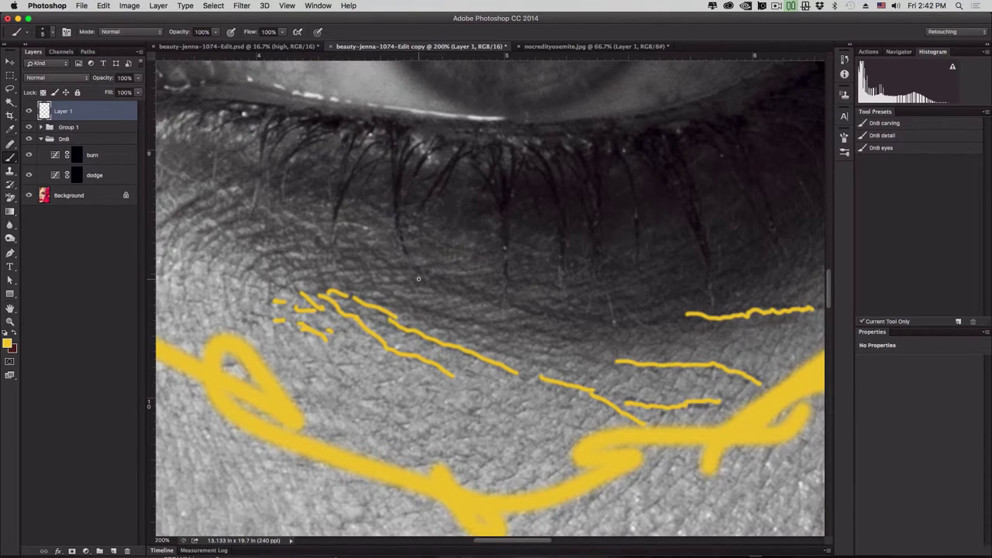
Zoom out to the whole portrait, check the eye up close again, and enlarge the brush
key(super+minus)
key(super+minus)
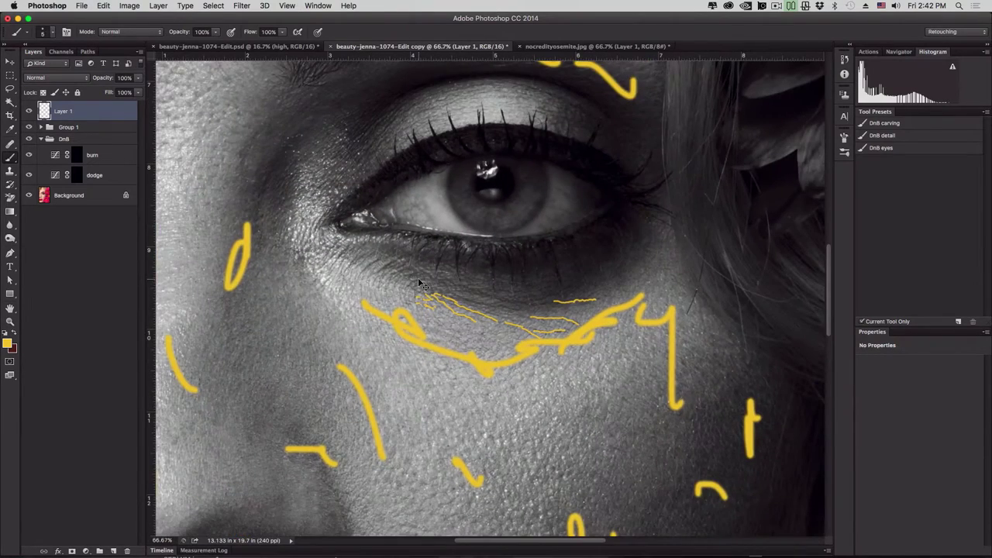
key(super+minus)
key(super+minus)
key(super+minus)
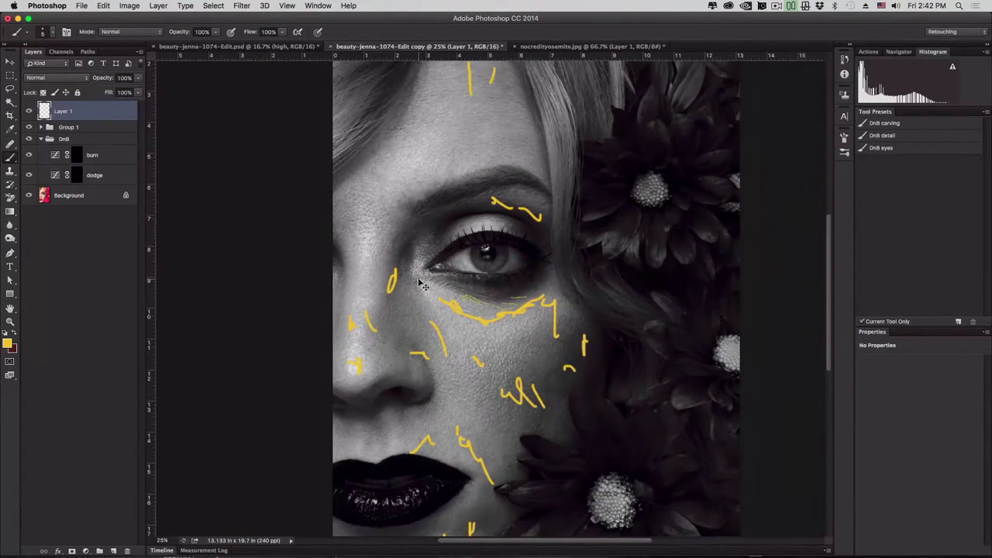
key(super+minus)
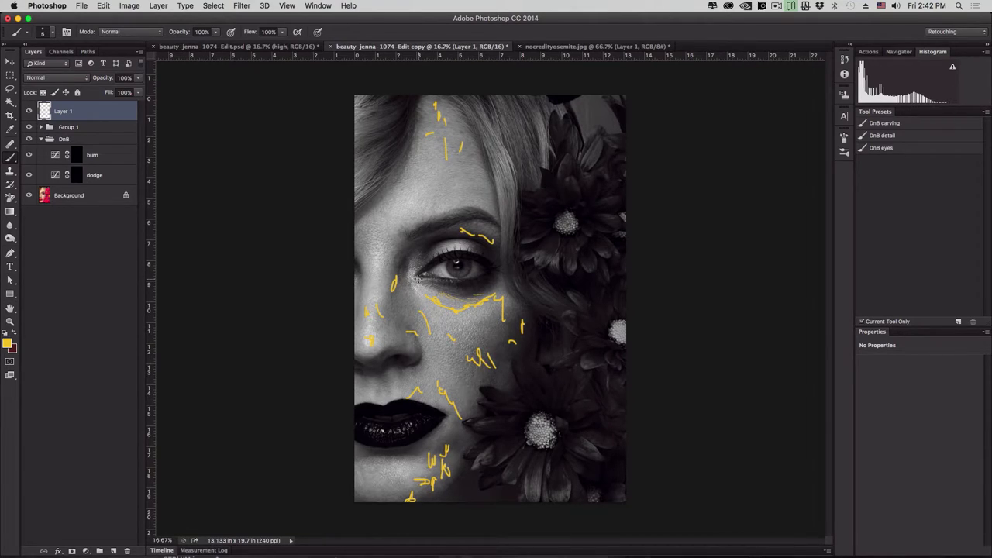
key(super+plus)
key(super+plus)
key(super+plus)
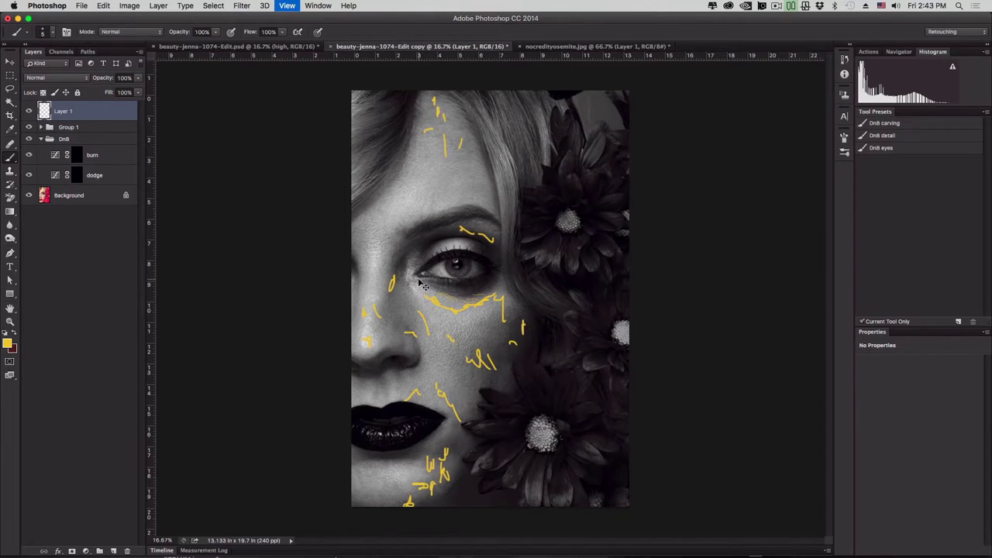
key(super+plus)
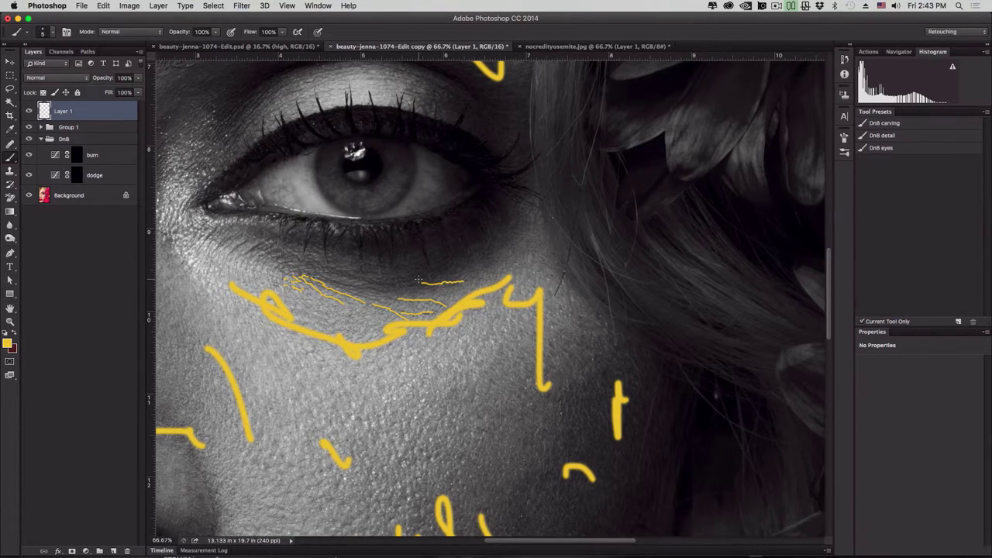
key(super+minus)
key(super+minus)
key(super+minus)
key(super+minus)
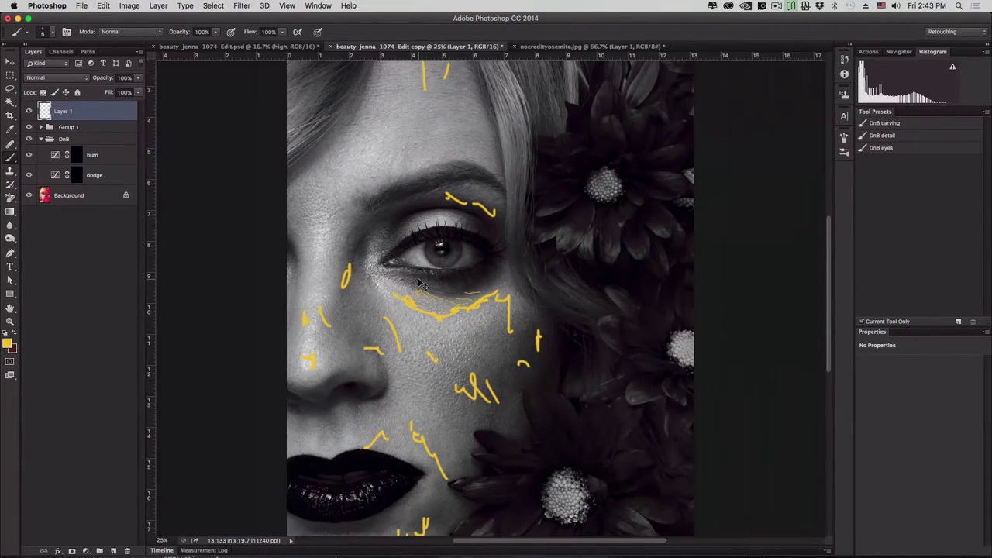
key(super+minus)
key(super+plus)
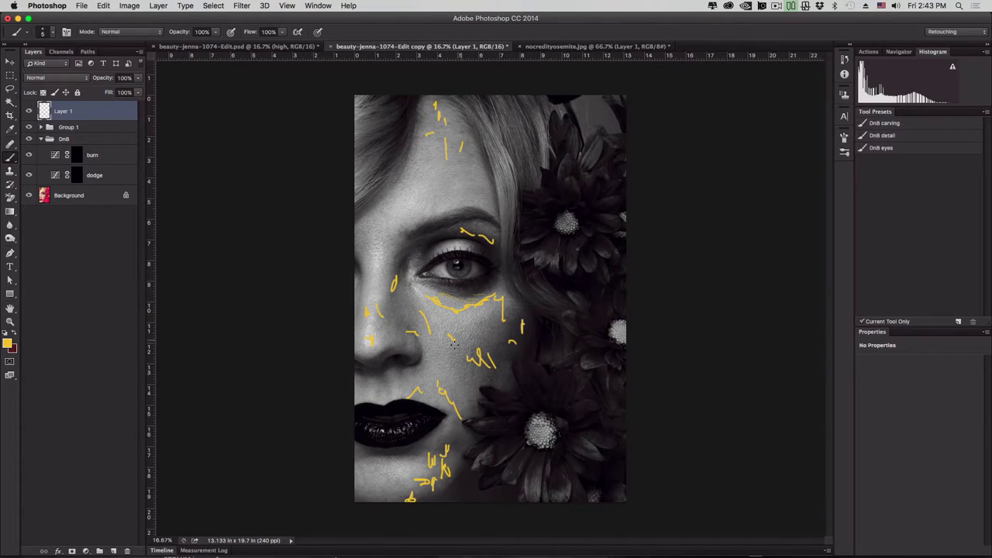
key(bracketright)
key(bracketright)
key(bracketright)
key(bracketright)
key(bracketright)
key(bracketright)
key(bracketright)
key(bracketright)
key(bracketright)
key(bracketright)
key(bracketright)
key(bracketright)
key(bracketright)
key(bracketright)
key(bracketright)
key(bracketright)
key(bracketright)
key(bracketright)
key(bracketright)
key(bracketright)
key(bracketright)
key(ctrl+Up)
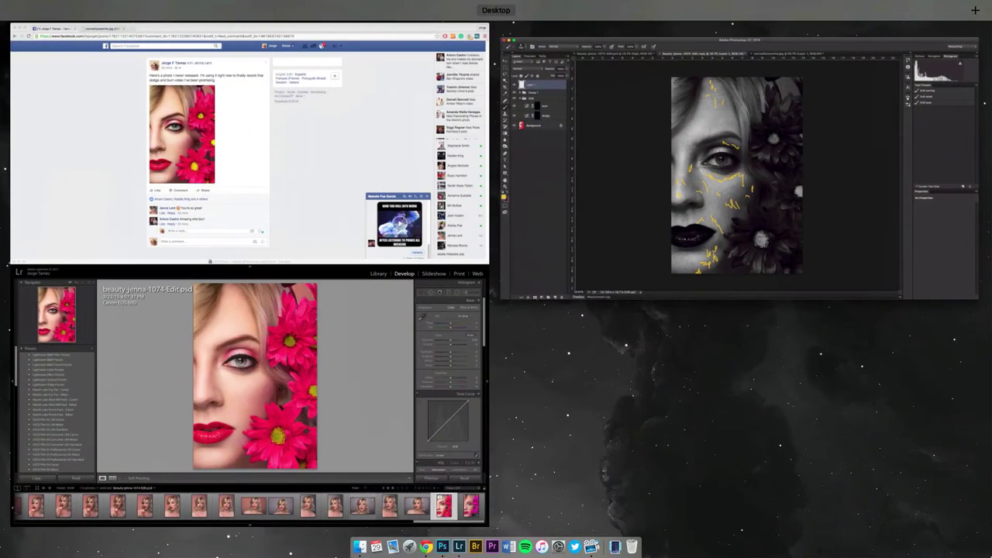
click(647, 228)
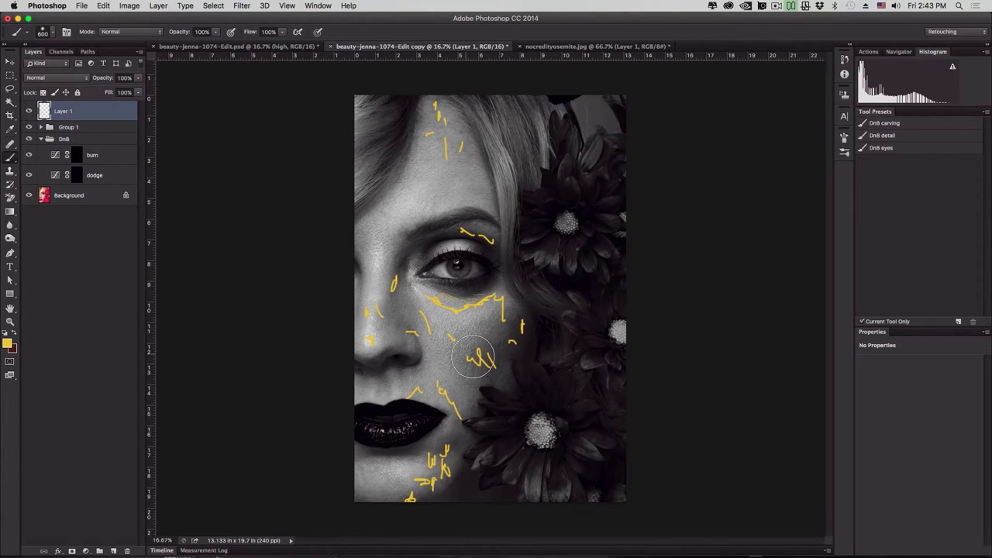
key(bracketright)
key(bracketleft)
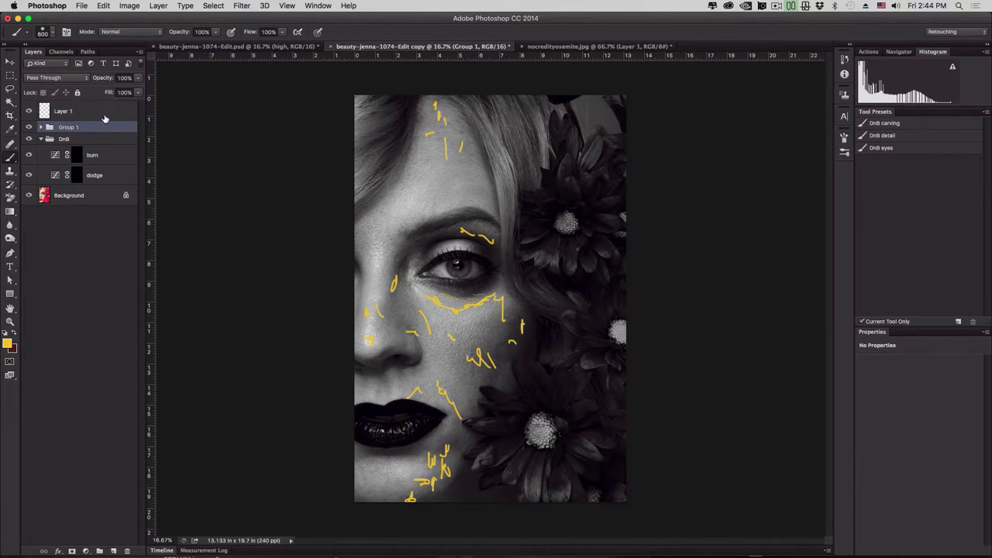
Delete the yellow marking layer and paint white over the hair part and forehead on the dodge mask
key(Delete)
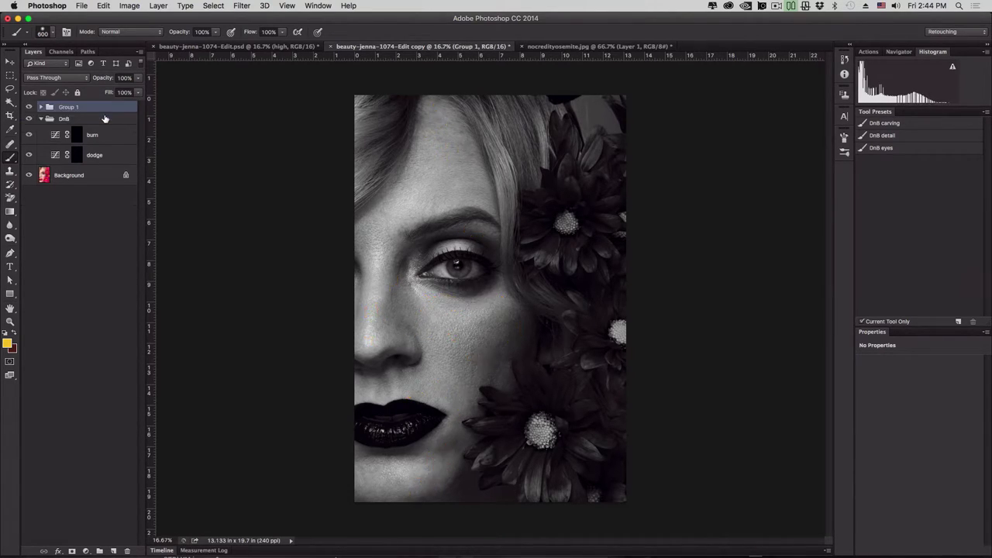
click(79, 158)
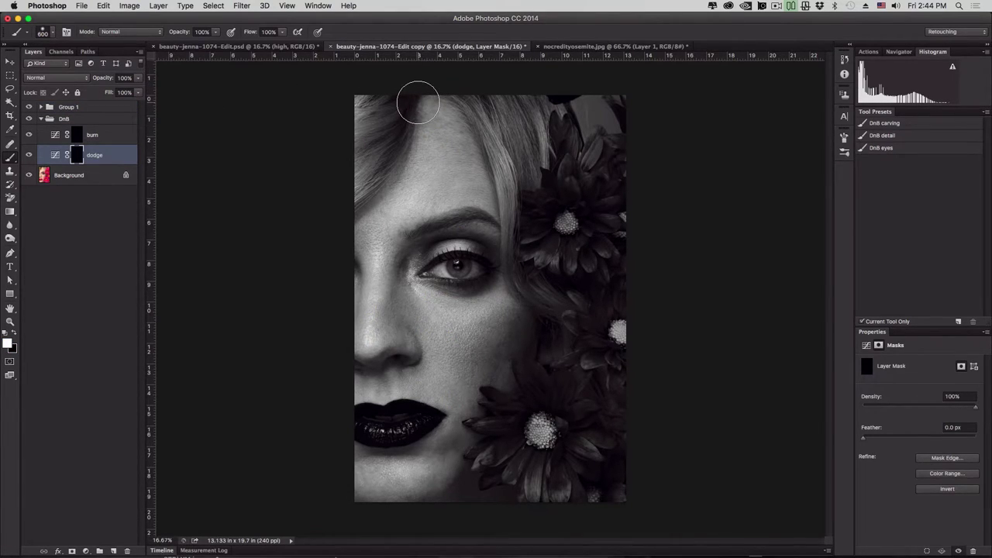
mouse_move(418, 102)
mouse_down()
mouse_move(442, 164)
mouse_move(448, 136)
mouse_move(452, 221)
mouse_move(456, 164)
mouse_move(461, 206)
mouse_up()
Set the brush to 50% opacity and 2% flow in the options bar
drag(252, 35, 196, 56)
drag(184, 35, 155, 39)
click(250, 36)
drag(250, 35, 251, 36)
Confirm the 2% brush flow value
key(Return)
Zoom to 50% on the lips and chin and shrink the brush to 50 px
scroll(508, 273, up, 1)
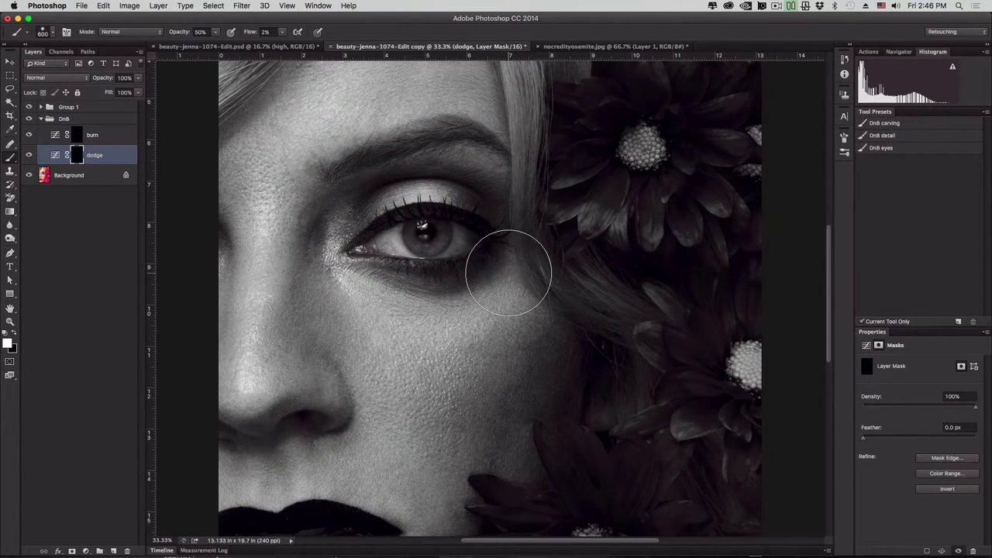
scroll(507, 272, up, 1)
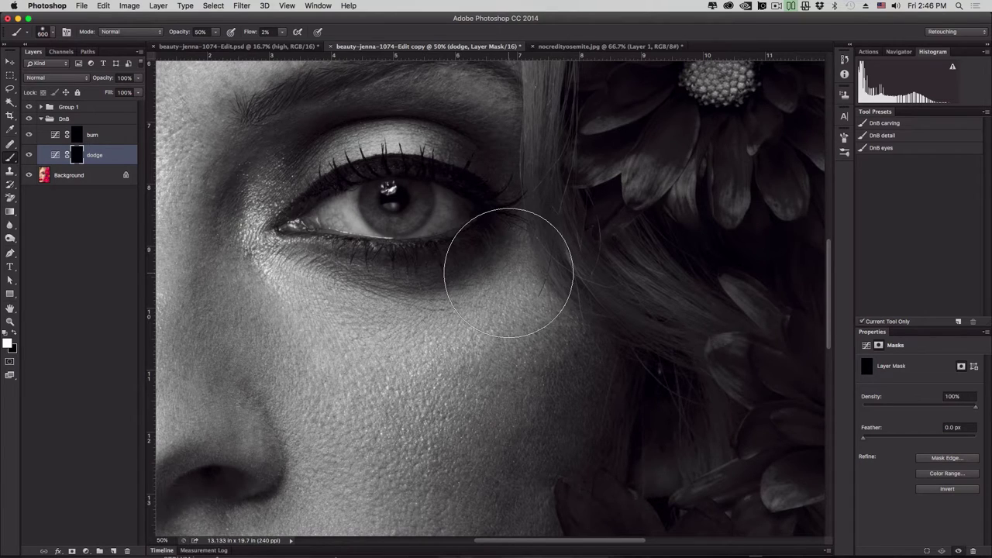
mouse_move(455, 323)
mouse_down()
mouse_move(505, 290)
mouse_move(503, 258)
mouse_up()
scroll(486, 147, down, 10)
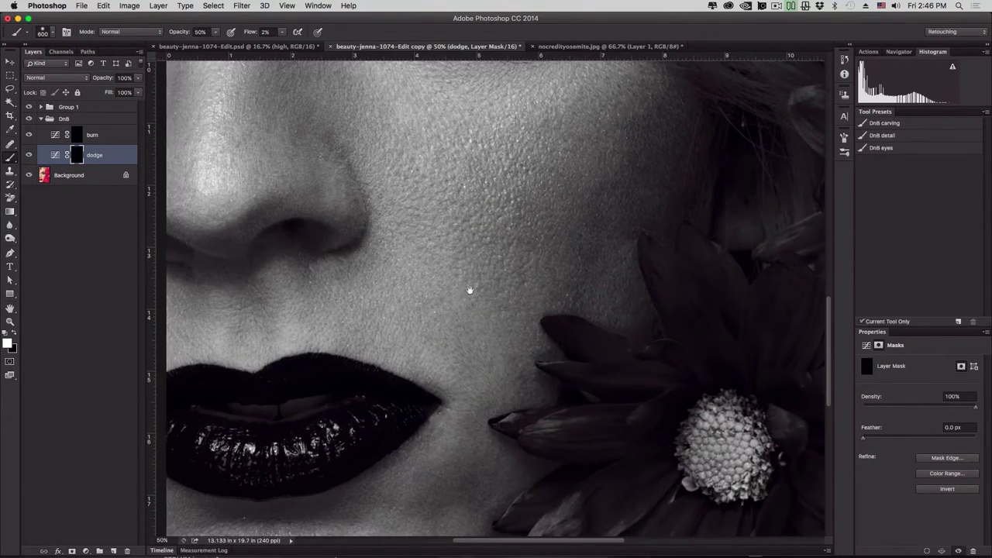
key(bracketleft)
key(bracketleft)
key(bracketleft)
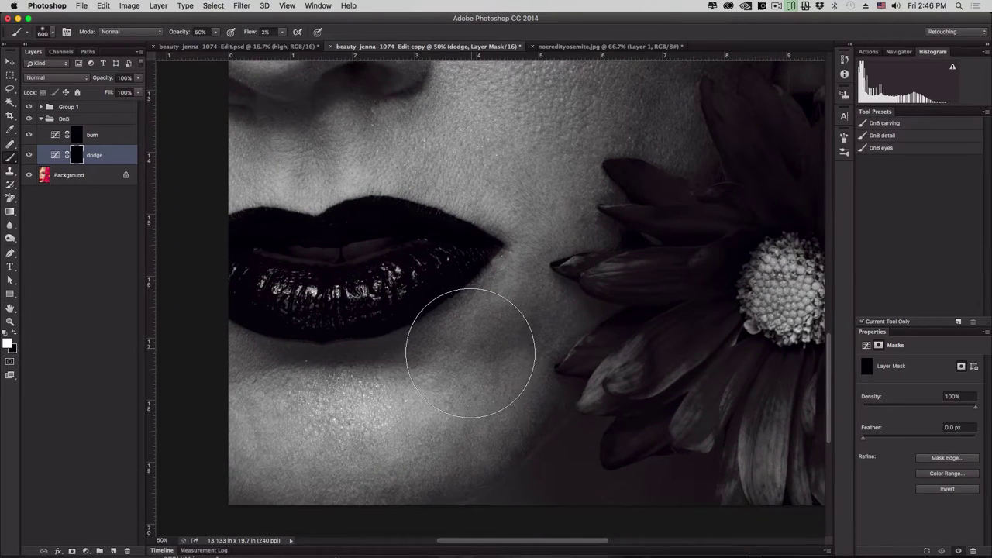
key(bracketleft)
key(bracketleft)
key(bracketleft)
key(bracketleft)
key(bracketleft)
key(bracketleft)
key(bracketleft)
key(bracketleft)
key(bracketleft)
key(bracketleft)
key(bracketleft)
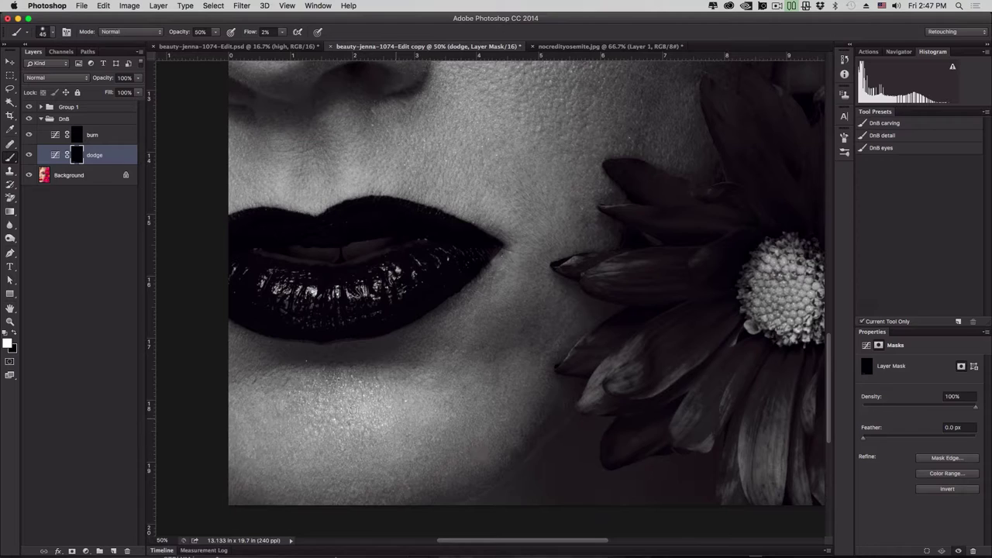
Fine-tune the brush size between 45 and 35 px
key(bracketright)
key(bracketright)
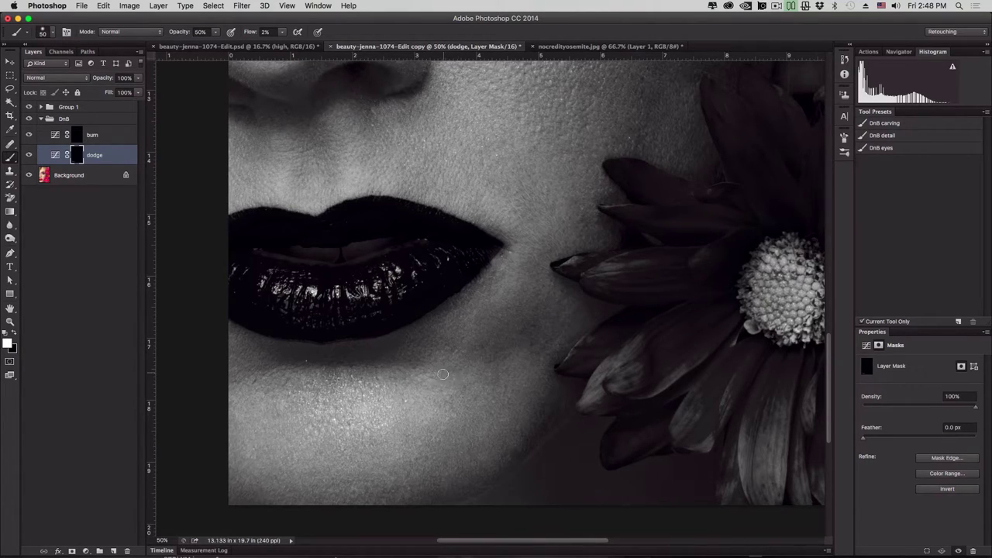
key(bracketleft)
key(bracketleft)
key(bracketleft)
key(bracketleft)
key(bracketright)
key(bracketright)
key(bracketright)
key(bracketright)
Zoom out to the whole portrait, then return to 25% and 50% on the cheek by the flower
key(super+minus)
key(super+minus)
key(super+minus)
key(super+minus)
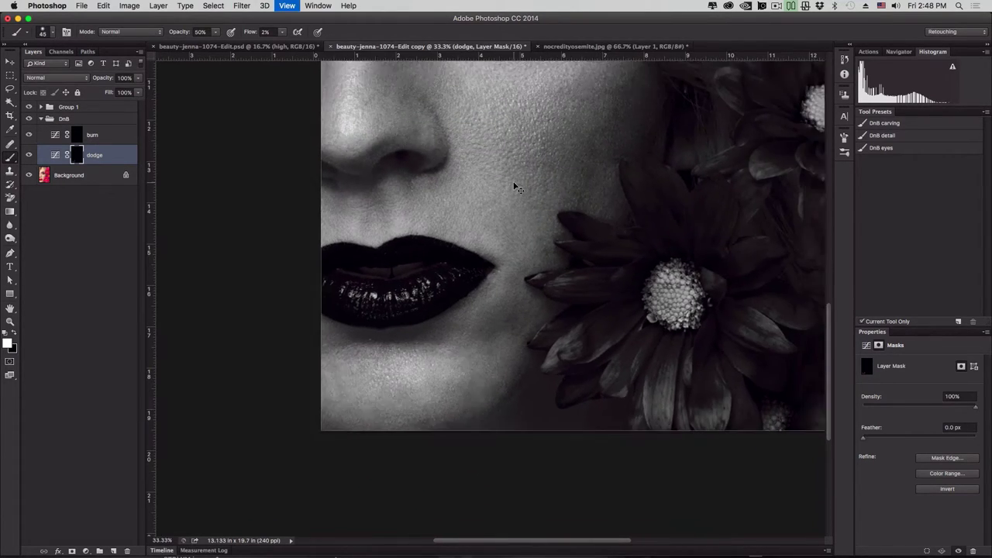
key(super+plus)
key(super+plus)
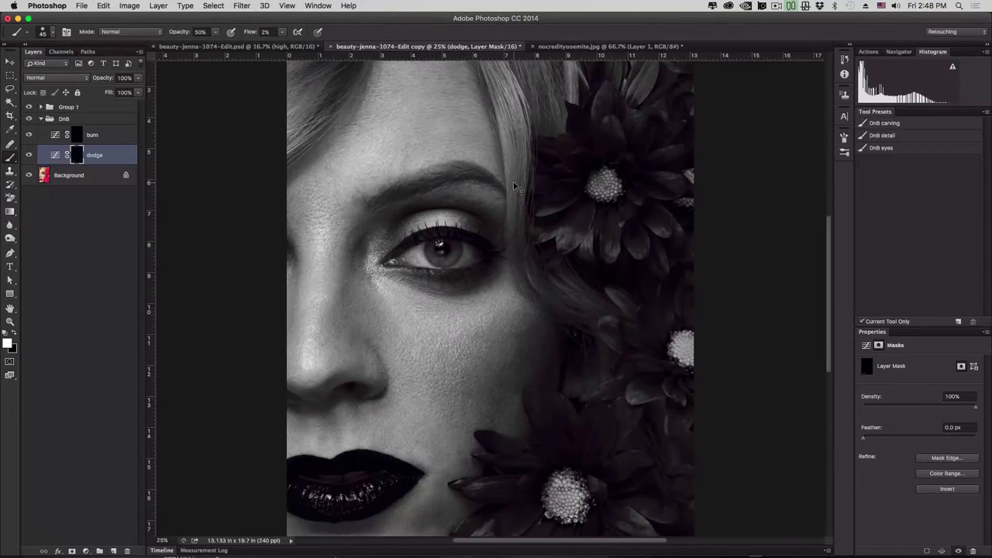
mouse_move(493, 167)
mouse_down()
mouse_move(514, 228)
mouse_move(520, 318)
mouse_up()
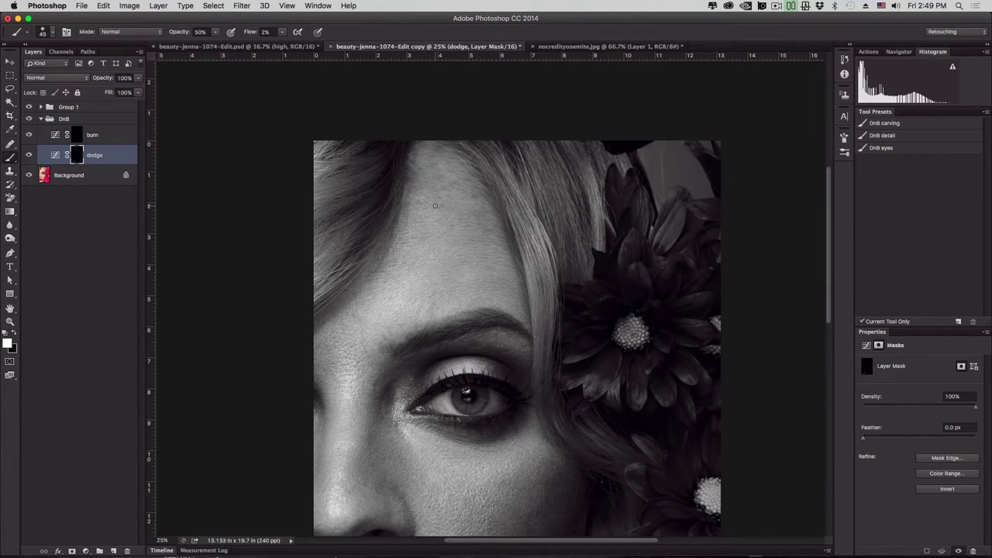
scroll(475, 397, down, 10)
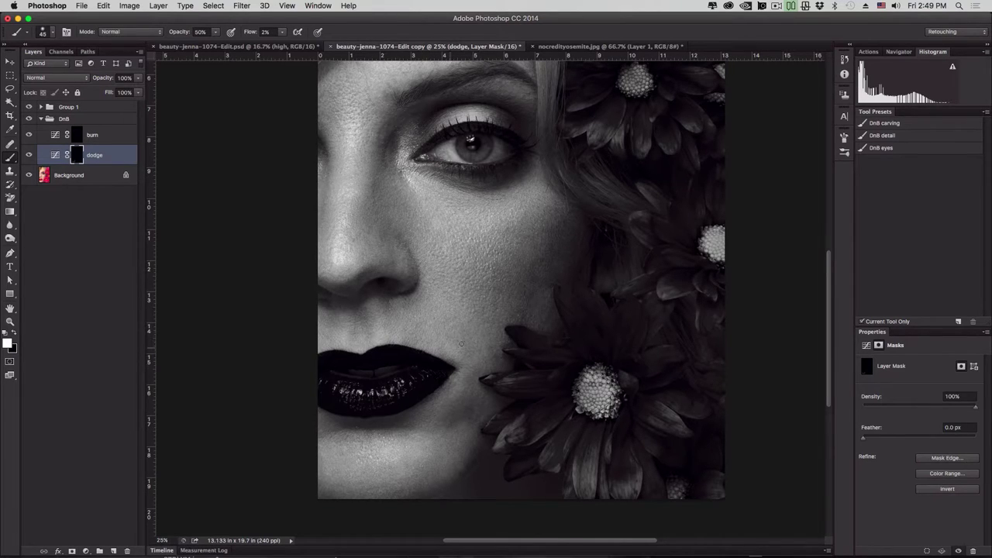
scroll(516, 345, up, 3)
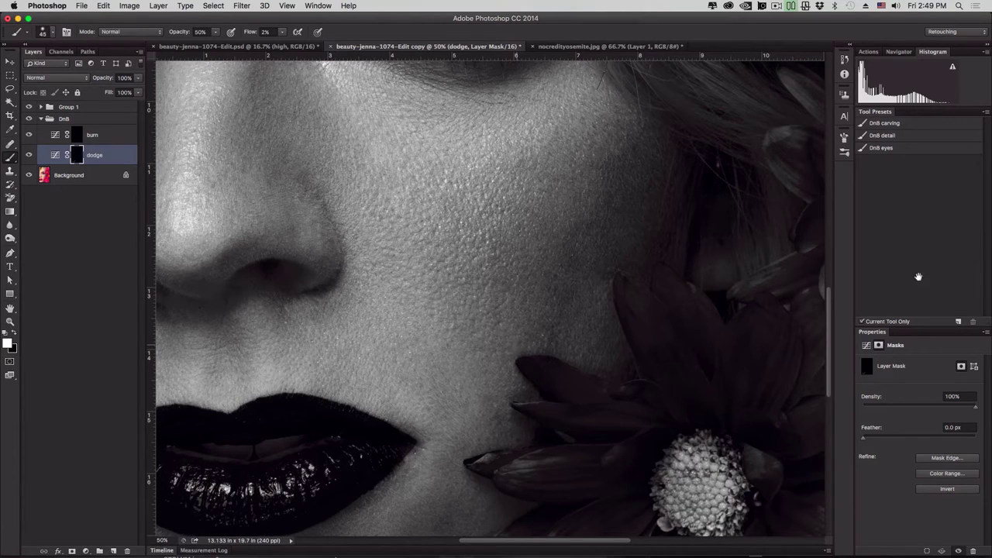
Bring the lips and cheek into view and dodge with a brush varied between 30 and 60 px
drag(445, 392, 545, 250)
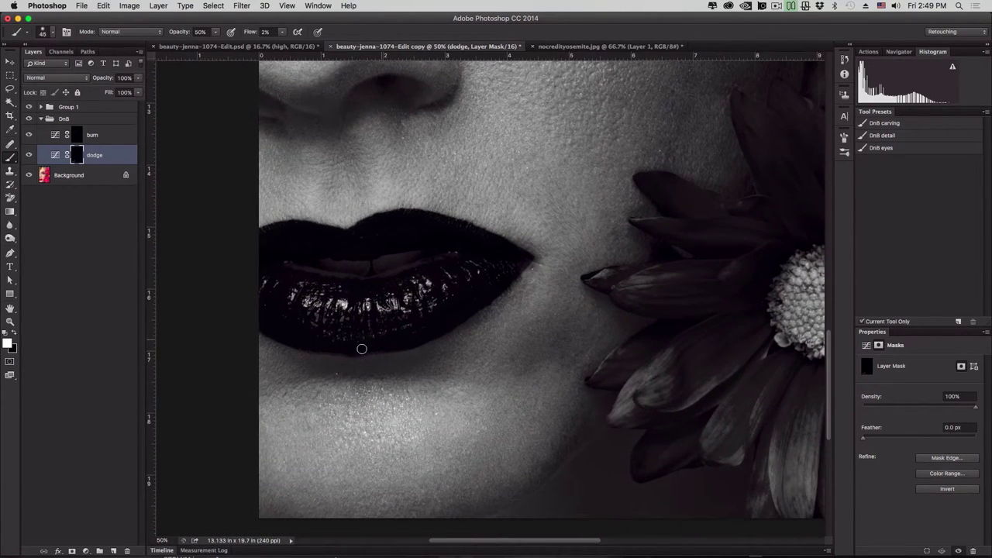
key(bracketright)
key(bracketright)
key(bracketleft)
key(bracketleft)
key(bracketleft)
key(bracketright)
key(bracketleft)
key(bracketleft)
key(bracketright)
Scroll up to the eye and under-eye cheek, settling the brush at 70 px
scroll(566, 390, up, 5)
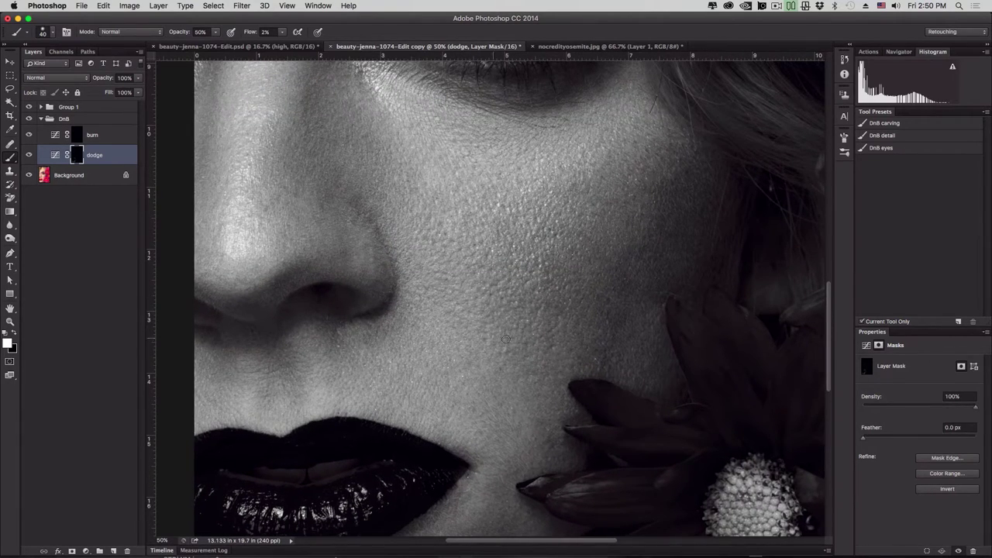
key(])
key(])
key(])
key(])
key(])
key(])
key([)
key([)
key(bracketright)
key(bracketright)
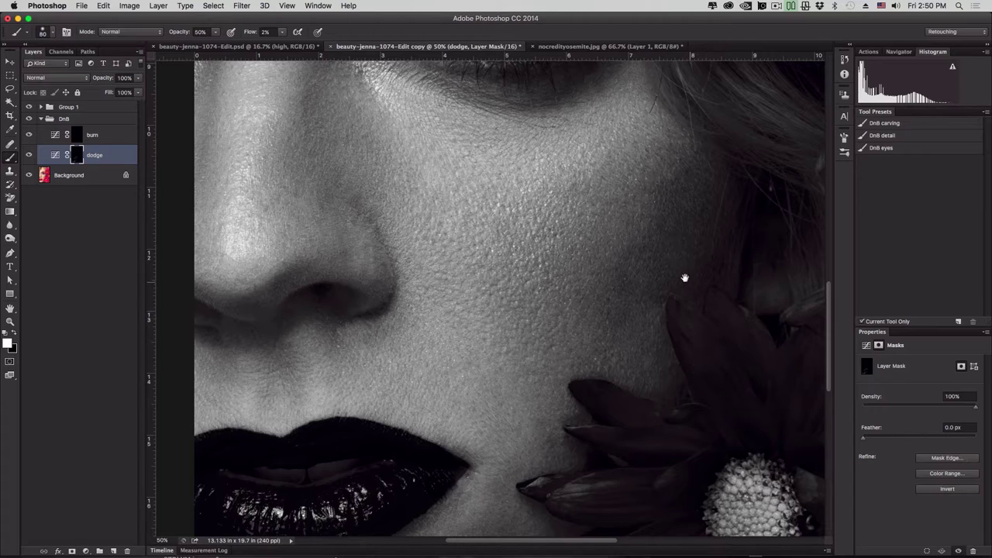
scroll(685, 277, up, 5)
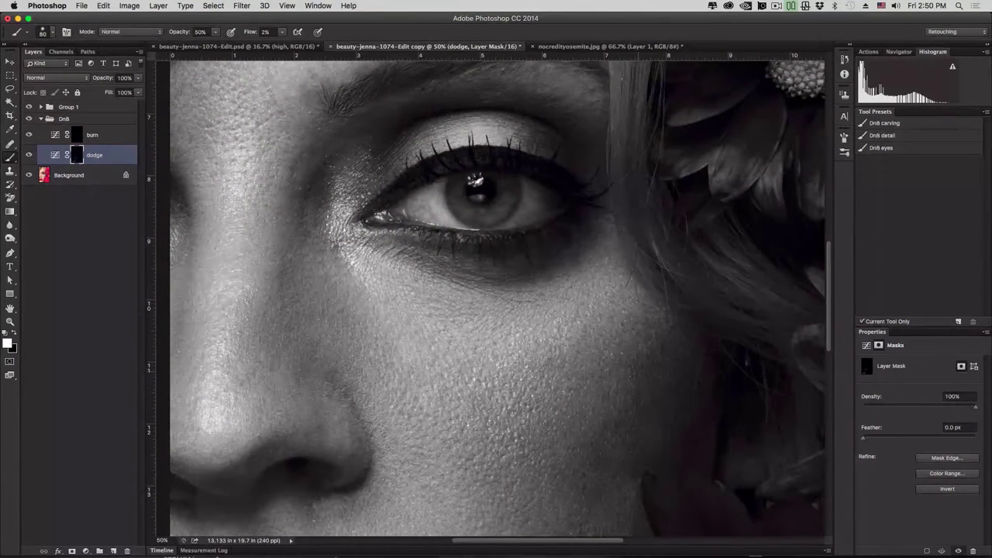
Brush white at 2% flow over the cheek below the eye, resizing the brush as needed
key(bracketright)
key(bracketright)
mouse_move(365, 292)
mouse_down()
mouse_move(338, 292)
mouse_move(348, 351)
mouse_move(329, 282)
mouse_move(307, 306)
mouse_move(318, 263)
mouse_move(337, 328)
mouse_move(327, 314)
mouse_move(373, 346)
mouse_move(381, 333)
mouse_move(356, 282)
mouse_move(338, 282)
mouse_move(357, 330)
mouse_move(328, 286)
mouse_move(341, 285)
mouse_move(342, 271)
mouse_move(394, 337)
mouse_move(388, 277)
mouse_move(412, 289)
mouse_move(368, 252)
mouse_move(471, 317)
mouse_move(404, 286)
mouse_move(453, 315)
mouse_move(446, 293)
mouse_move(460, 318)
mouse_move(413, 287)
mouse_move(342, 287)
mouse_move(341, 278)
mouse_move(372, 346)
mouse_move(386, 353)
mouse_move(371, 338)
mouse_move(386, 348)
mouse_move(359, 278)
mouse_move(451, 353)
mouse_move(448, 337)
mouse_move(477, 316)
mouse_move(458, 296)
mouse_move(533, 324)
mouse_move(383, 263)
mouse_move(366, 298)
mouse_move(338, 242)
mouse_move(338, 284)
mouse_move(334, 203)
mouse_move(343, 262)
mouse_move(330, 293)
mouse_move(341, 331)
mouse_move(375, 371)
mouse_move(353, 356)
mouse_move(375, 380)
mouse_move(399, 371)
mouse_move(402, 353)
mouse_move(354, 273)
mouse_move(398, 301)
mouse_move(367, 292)
mouse_move(398, 296)
mouse_move(361, 286)
mouse_move(392, 342)
mouse_move(380, 323)
mouse_move(436, 321)
mouse_move(382, 279)
mouse_move(419, 294)
mouse_move(548, 301)
mouse_move(581, 249)
mouse_move(544, 299)
mouse_move(407, 285)
mouse_move(369, 267)
mouse_move(361, 274)
mouse_move(381, 327)
mouse_move(414, 315)
mouse_move(401, 284)
mouse_move(574, 280)
mouse_move(587, 286)
mouse_move(588, 340)
mouse_move(552, 360)
mouse_move(588, 349)
mouse_move(580, 373)
mouse_up()
key([)
key([)
key(])
key(])
key(bracketleft)
key(bracketleft)
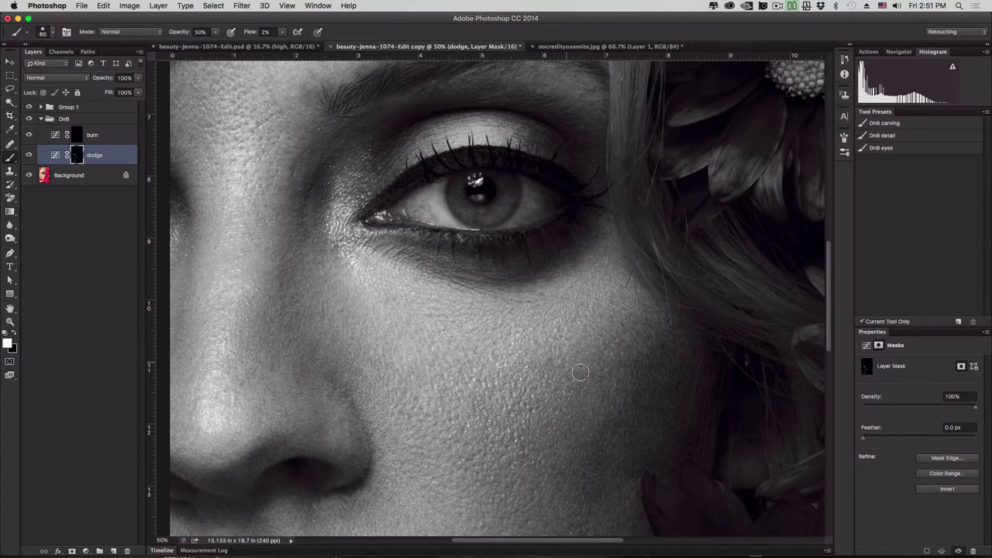
key(bracketleft)
Fit the whole portrait in view and toggle the DnB group off and on to compare
key(super+minus)
key(super+minus)
key(super+minus)
key(super+minus)
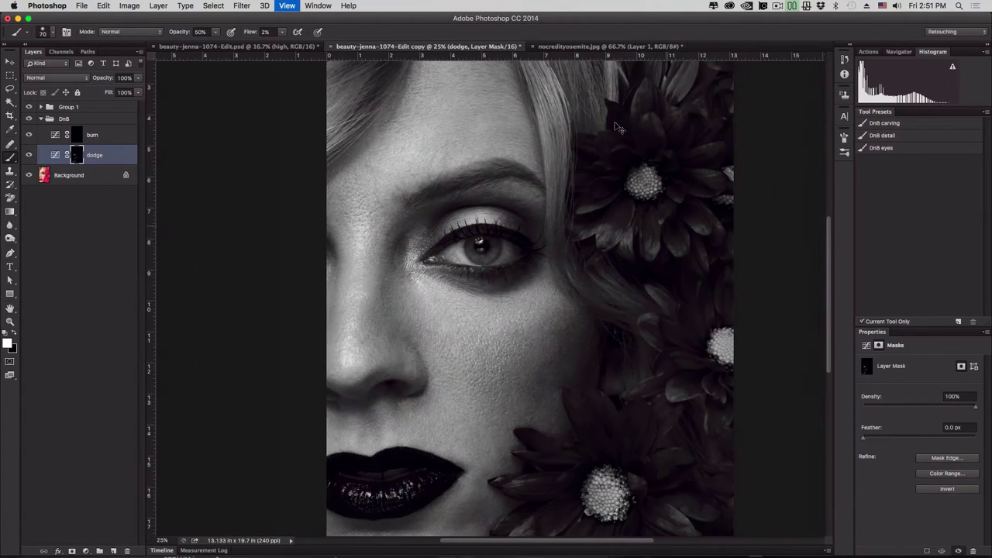
key(super+plus)
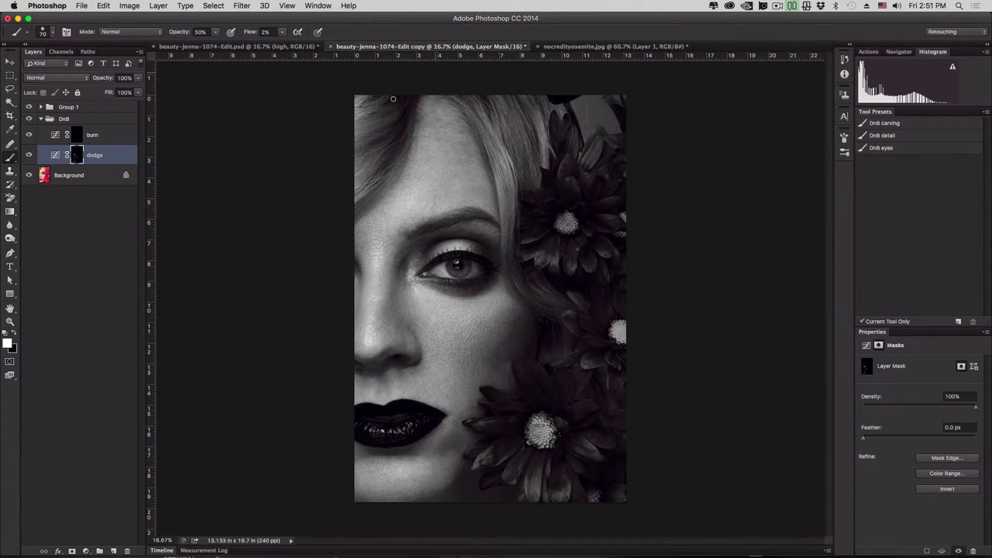
click(29, 121)
click(28, 121)
click(29, 120)
click(28, 120)
click(29, 120)
click(29, 121)
Brighten the forehead and mid-cheek with broad white strokes on the dodge mask
key(bracketright)
key(bracketright)
key(bracketright)
key(bracketright)
key(bracketright)
key(bracketright)
key(bracketleft)
key(bracketleft)
key(bracketleft)
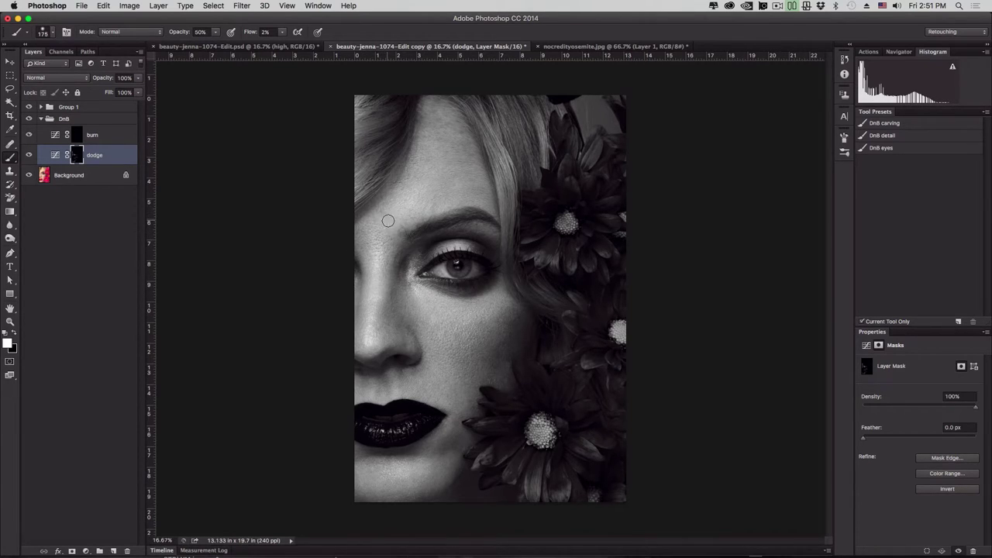
key(bracketleft)
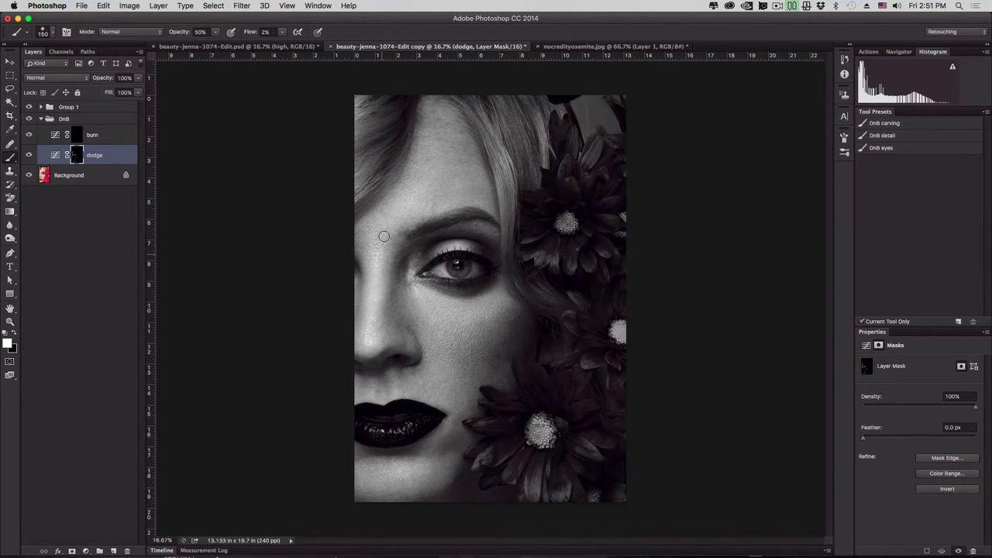
key(bracketleft)
key(bracketleft)
key(bracketright)
key(bracketright)
key(bracketright)
key(bracketright)
key(bracketright)
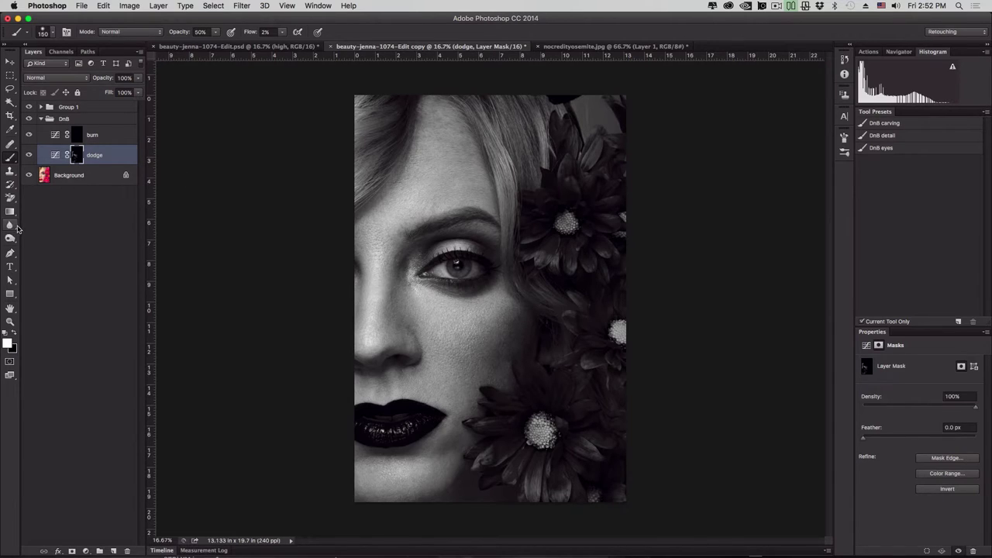
Toggle the DnB group off and on six times, leave it on, and zoom to 33.33%
click(28, 120)
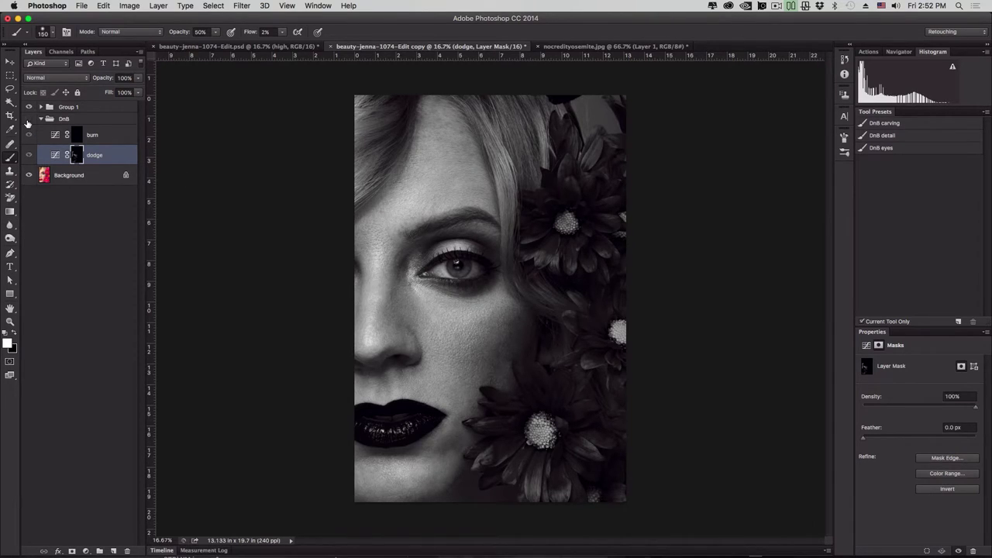
click(29, 119)
click(29, 120)
click(29, 119)
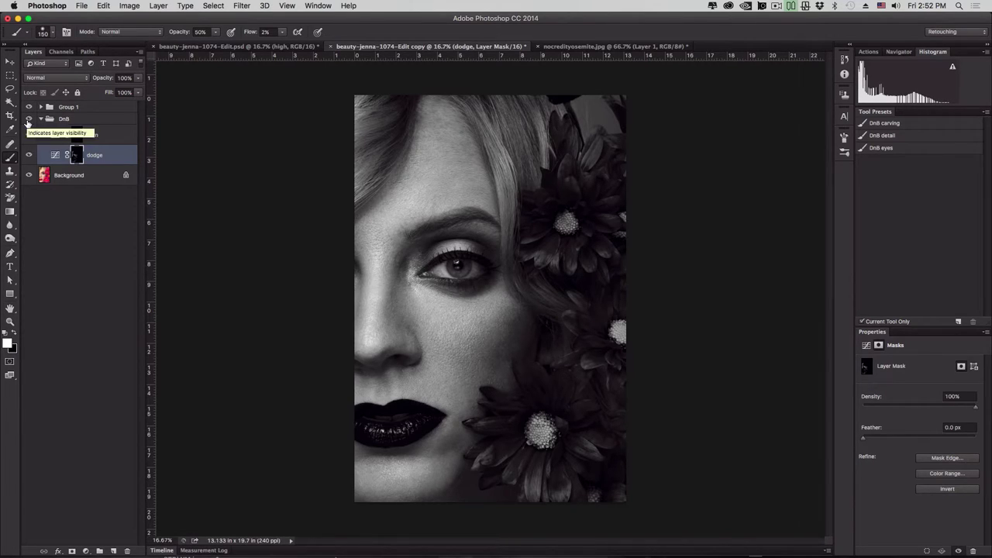
click(29, 119)
click(29, 119)
click(29, 120)
click(29, 119)
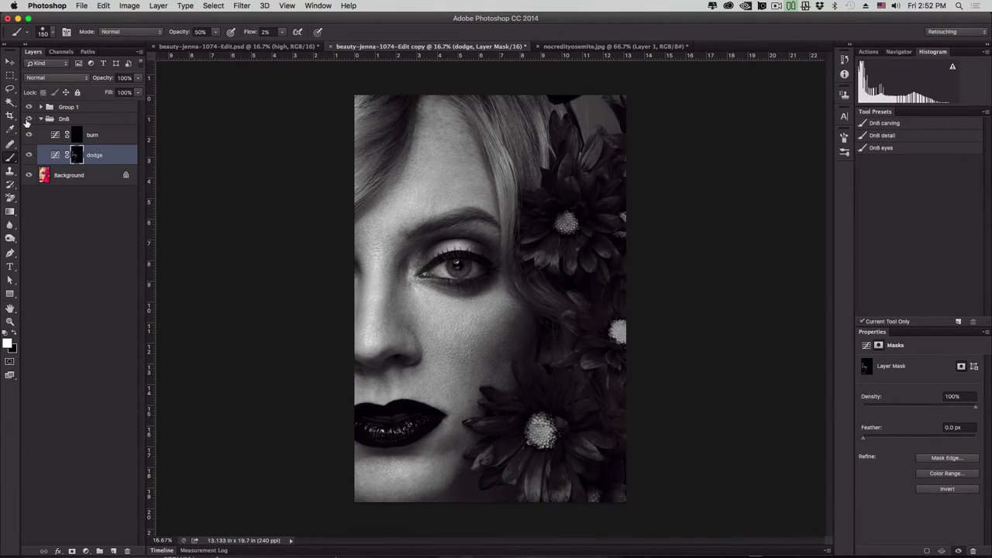
click(28, 119)
click(28, 120)
click(29, 119)
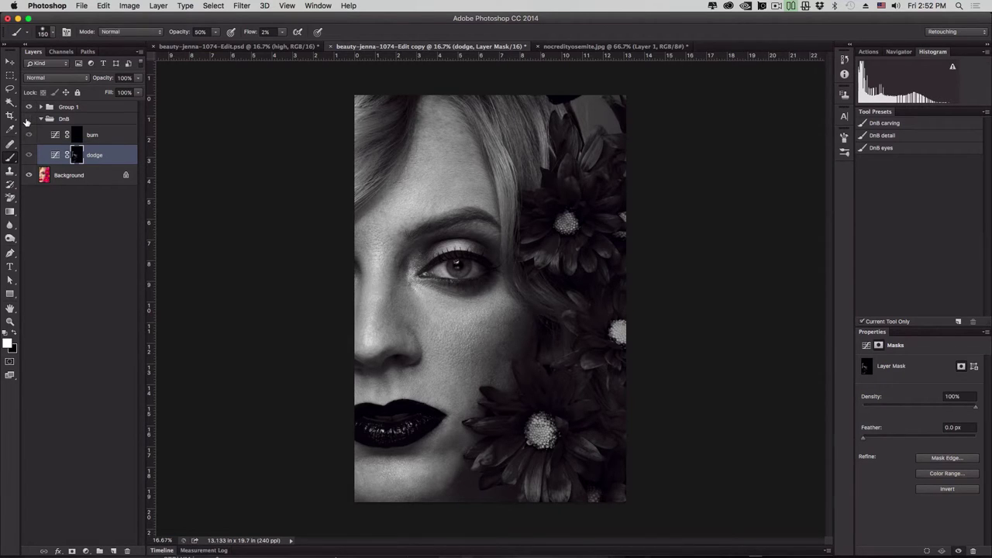
click(29, 119)
key(super+equal)
key(super+equal)
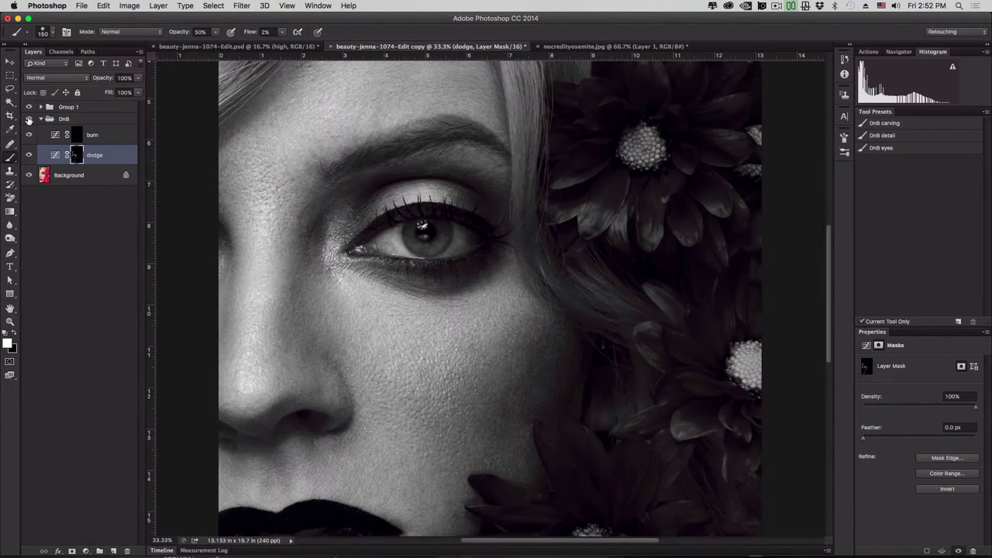
Dodge the cheek beside the lips and flower and the forehead with a smaller 2%-flow white brush
drag(569, 451, 567, 295)
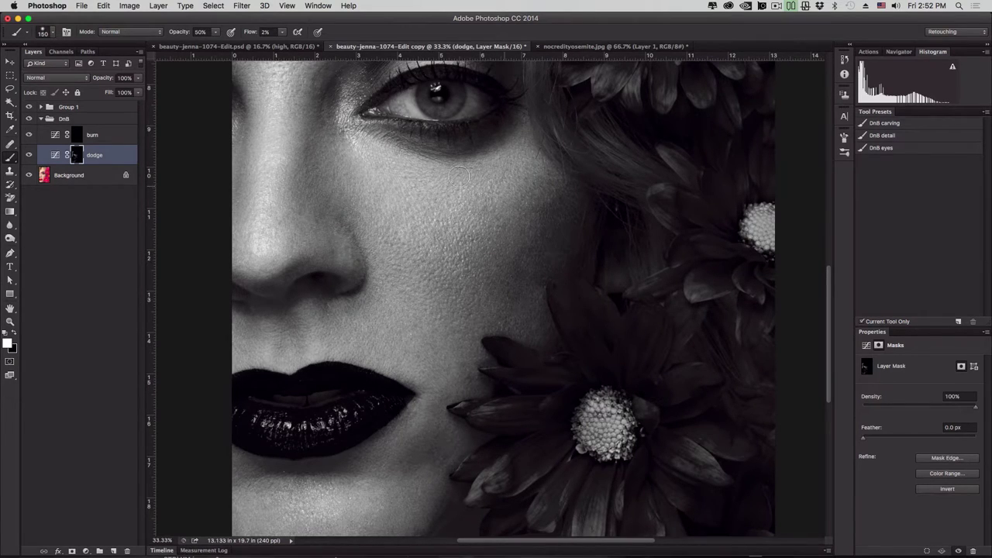
key(bracketleft)
key(bracketleft)
drag(382, 265, 371, 386)
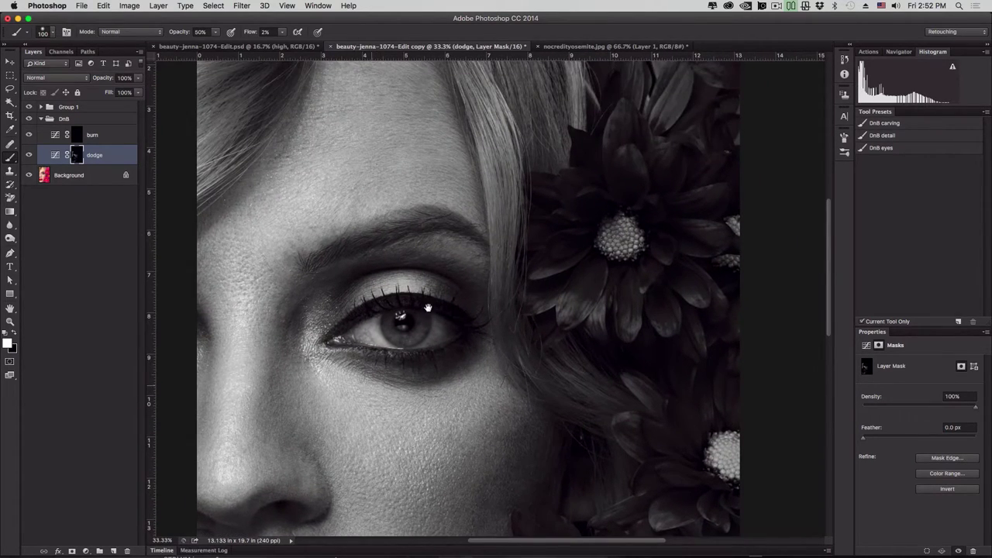
scroll(407, 294, up, 3)
key(bracketleft)
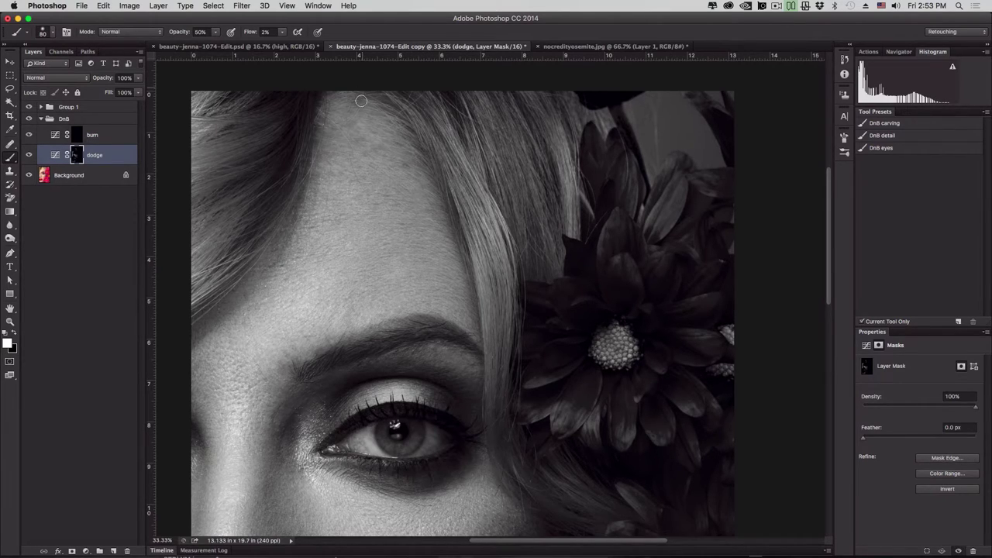
drag(436, 167, 483, 236)
key(bracketleft)
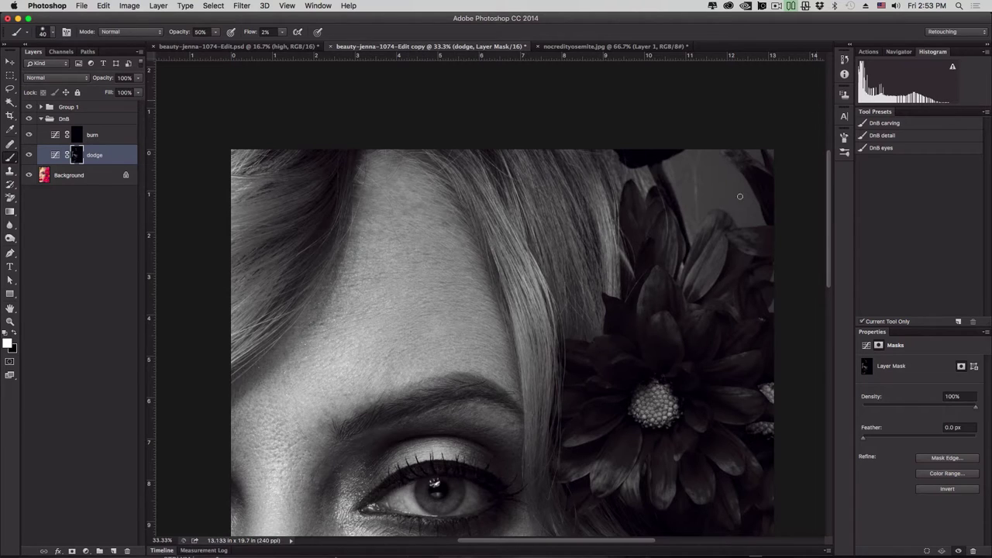
Lighten the cheek below the eye and the lower cheek, then zoom to 100% on the eye
drag(413, 344, 399, 147)
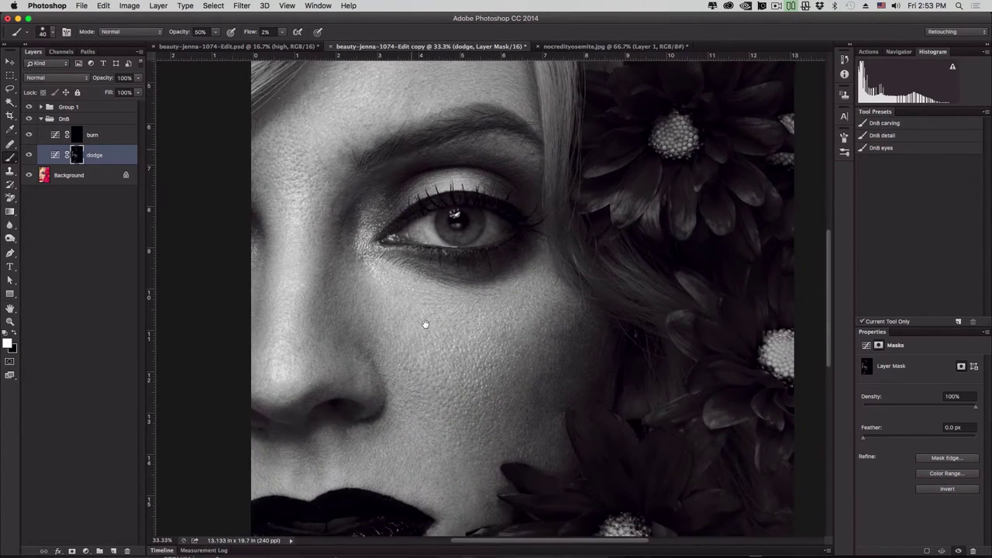
drag(425, 325, 415, 233)
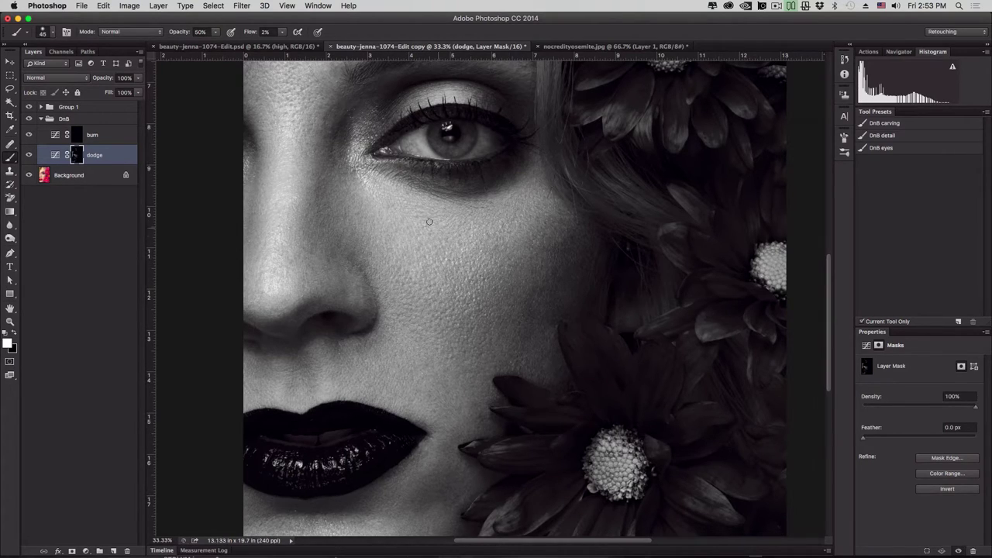
key(bracketright)
scroll(390, 284, down, 3)
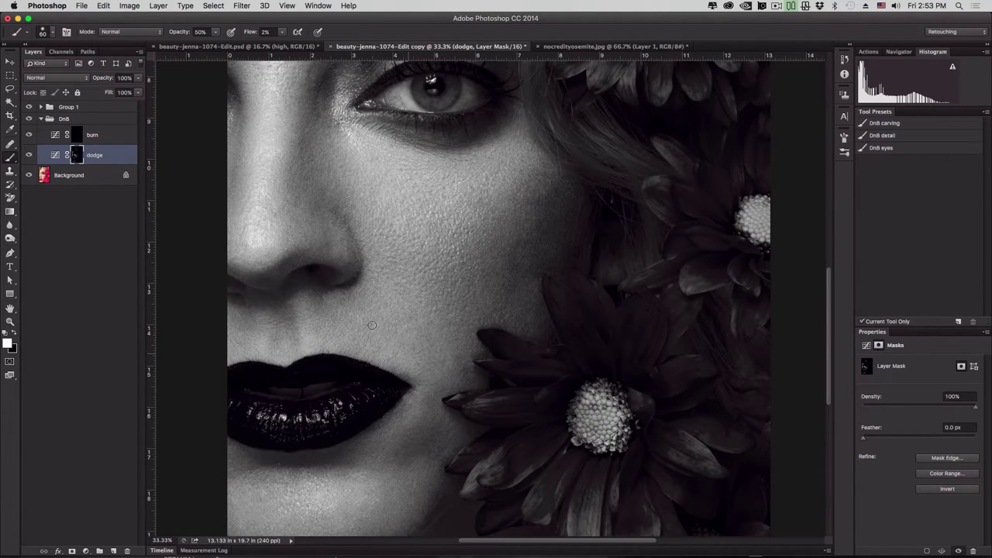
drag(412, 341, 403, 281)
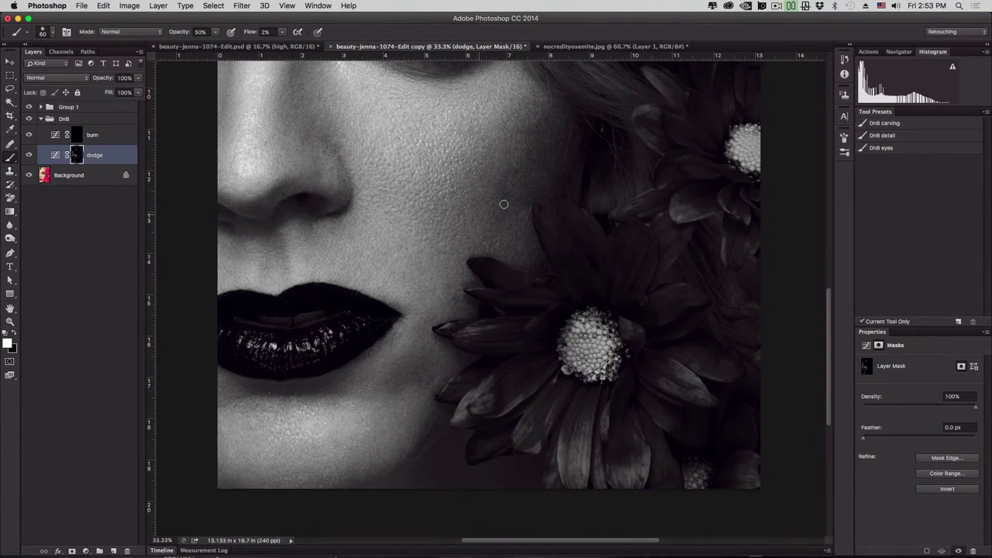
key(bracketright)
scroll(513, 180, down, 2)
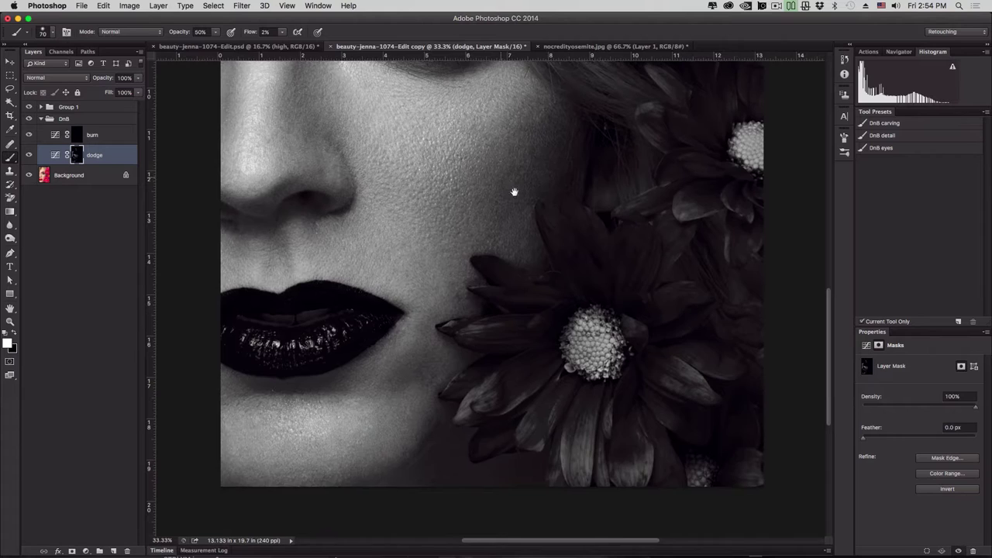
scroll(513, 193, up, 6)
scroll(532, 292, left, 2)
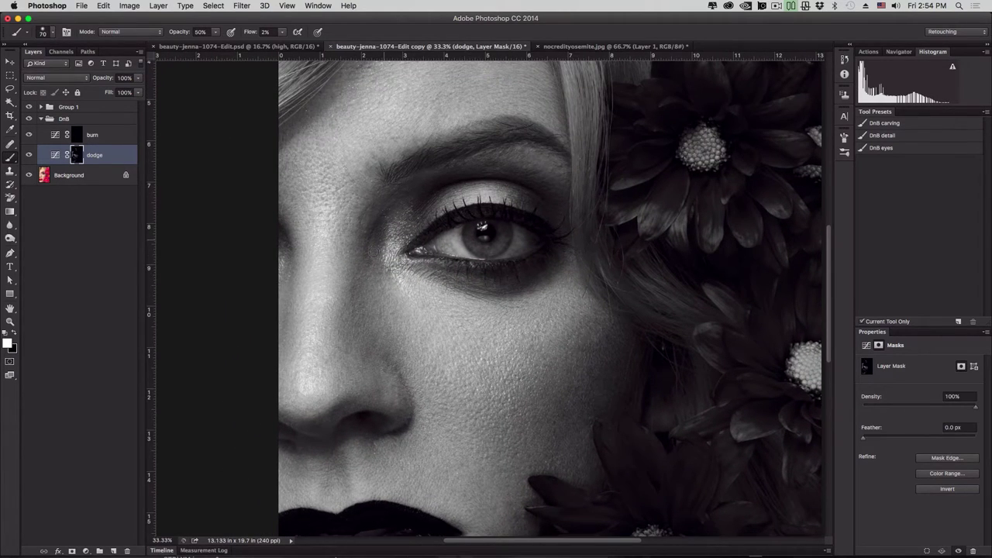
key(bracketleft)
key(bracketleft)
key(bracketleft)
key(super+plus)
key(super+plus)
key(super+plus)
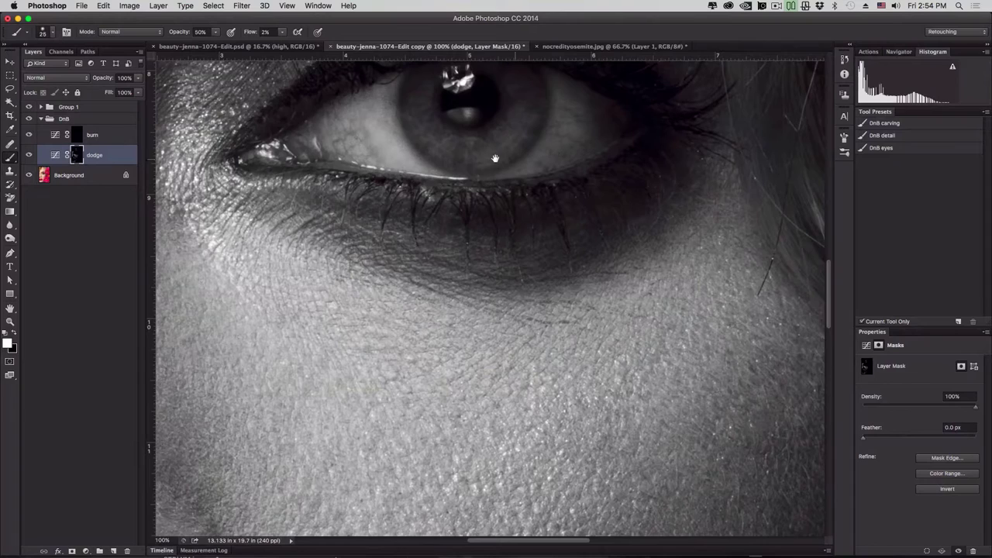
drag(476, 209, 612, 366)
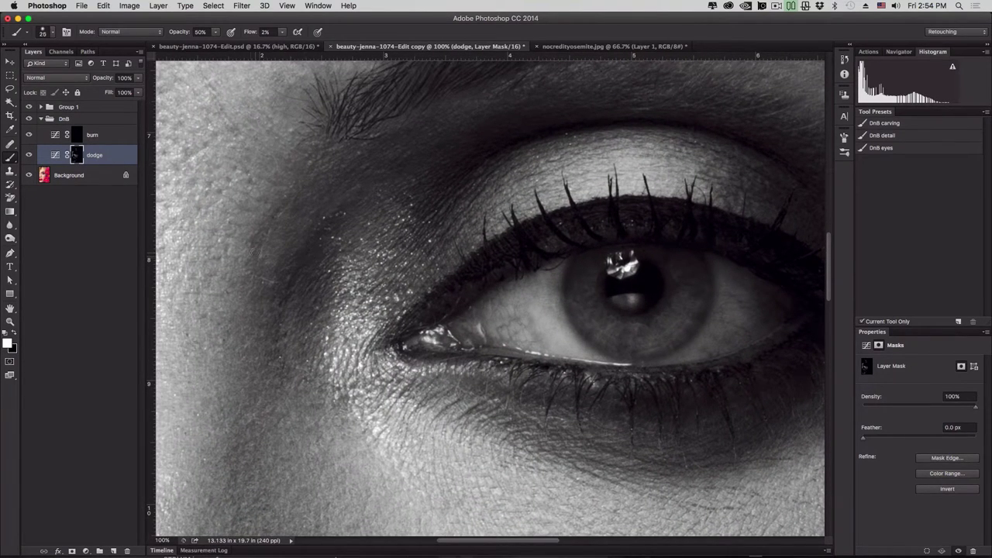
Brush fine white dodging on the darker skin patches around the eye and below the brow
key(bracketleft)
key(bracketleft)
key(bracketleft)
key(bracketleft)
key(bracketright)
key(bracketright)
key(bracketright)
scroll(589, 147, right, 8)
scroll(589, 147, up, 3)
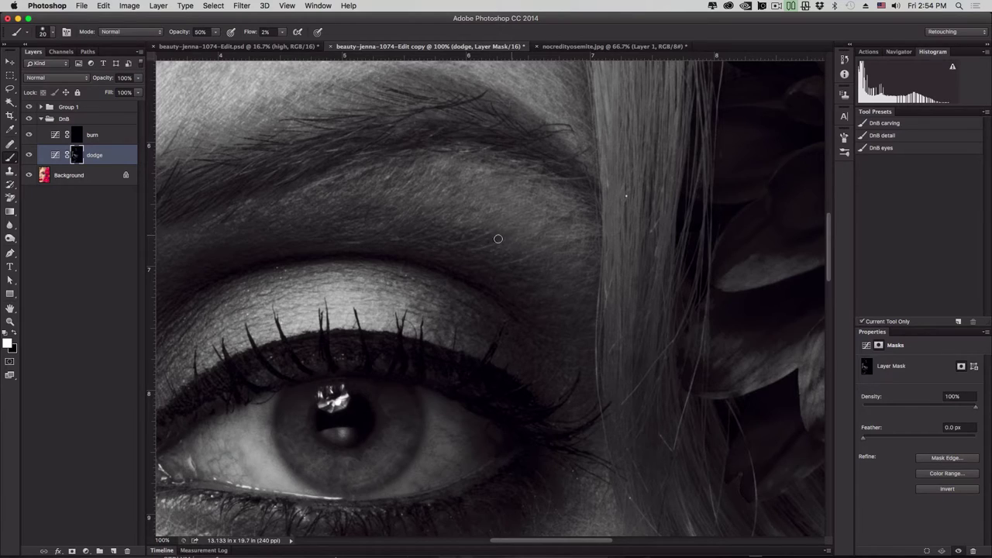
key(bracketright)
key(bracketleft)
key(bracketright)
key(bracketleft)
key(bracketleft)
Lighten the skin at the inner brow on the dodge mask
drag(470, 256, 556, 246)
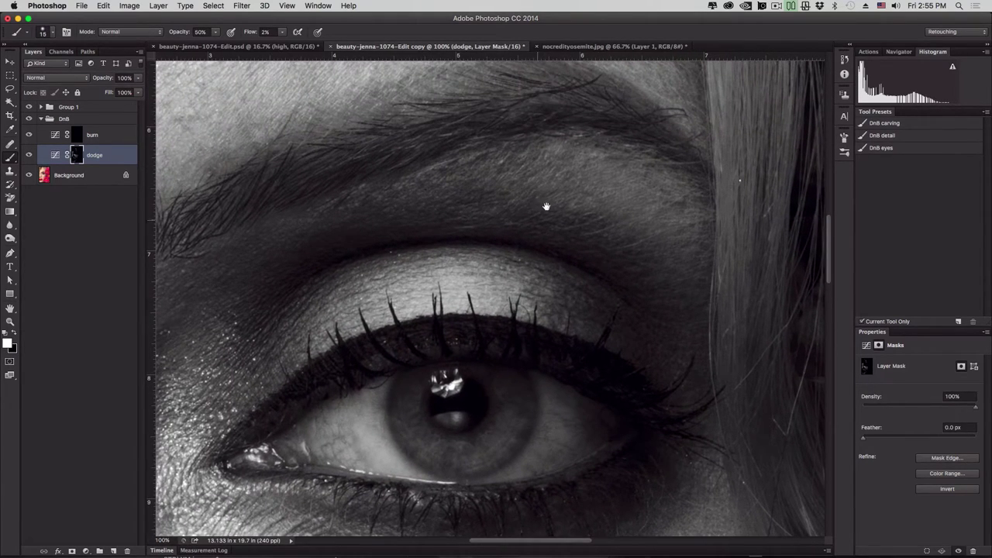
drag(545, 206, 603, 335)
key(bracketright)
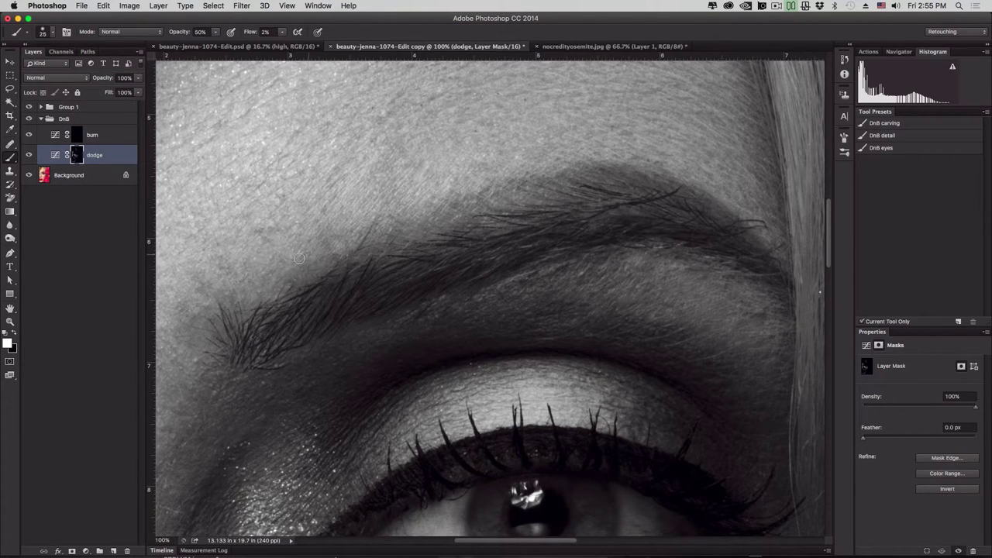
key(bracketleft)
key(bracketleft)
key(bracketright)
scroll(322, 278, left, 5)
scroll(323, 278, down, 1)
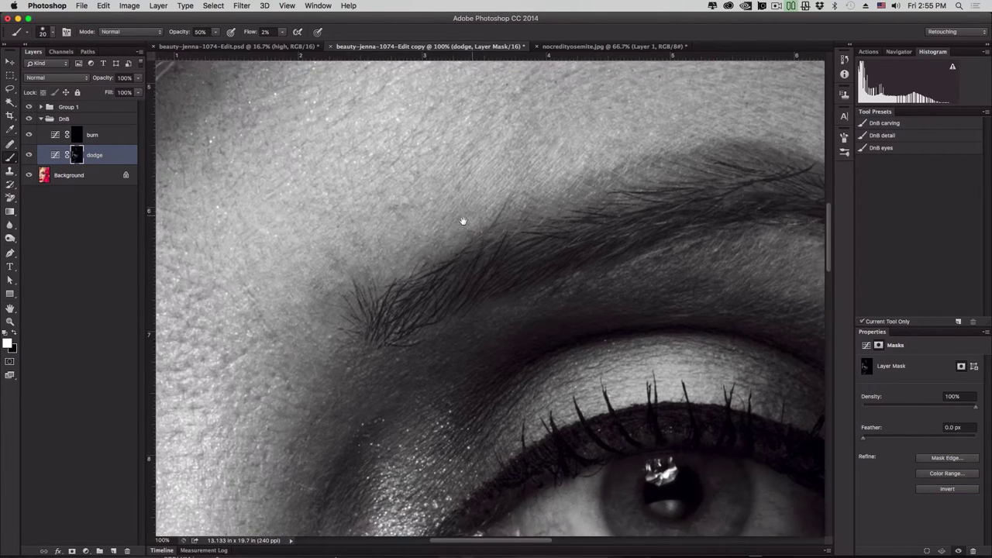
key(bracketright)
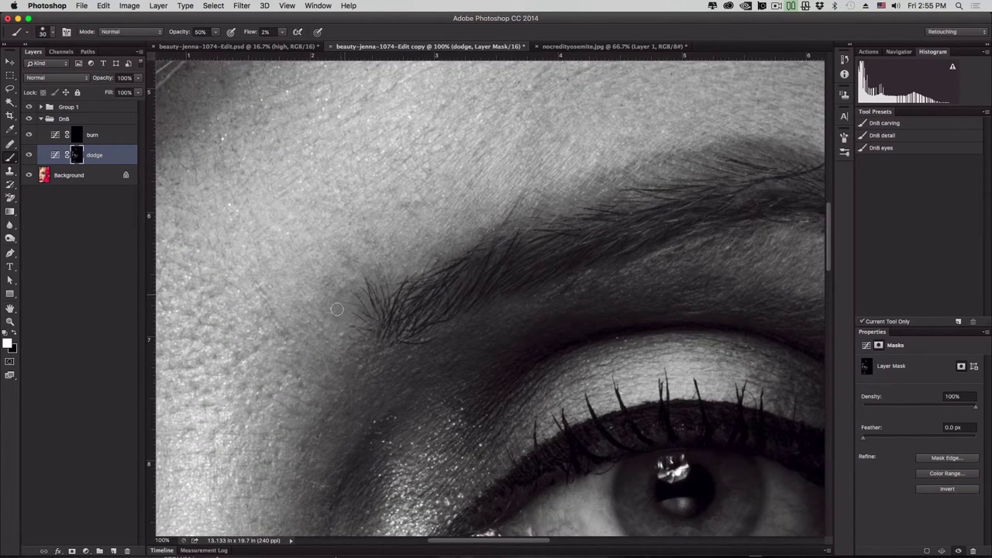
mouse_move(358, 279)
mouse_down()
mouse_move(341, 249)
mouse_move(345, 272)
mouse_move(346, 253)
mouse_move(368, 285)
mouse_move(368, 265)
mouse_move(378, 278)
mouse_move(370, 231)
mouse_move(376, 270)
mouse_move(391, 149)
mouse_move(339, 260)
mouse_move(378, 273)
mouse_move(365, 282)
mouse_move(359, 259)
mouse_move(367, 284)
mouse_move(343, 264)
mouse_move(348, 283)
mouse_move(336, 293)
mouse_move(344, 293)
mouse_move(330, 318)
mouse_move(328, 299)
mouse_move(345, 314)
mouse_move(352, 282)
mouse_move(350, 302)
mouse_move(369, 275)
mouse_move(376, 291)
mouse_move(398, 274)
mouse_move(402, 255)
mouse_move(436, 254)
mouse_up()
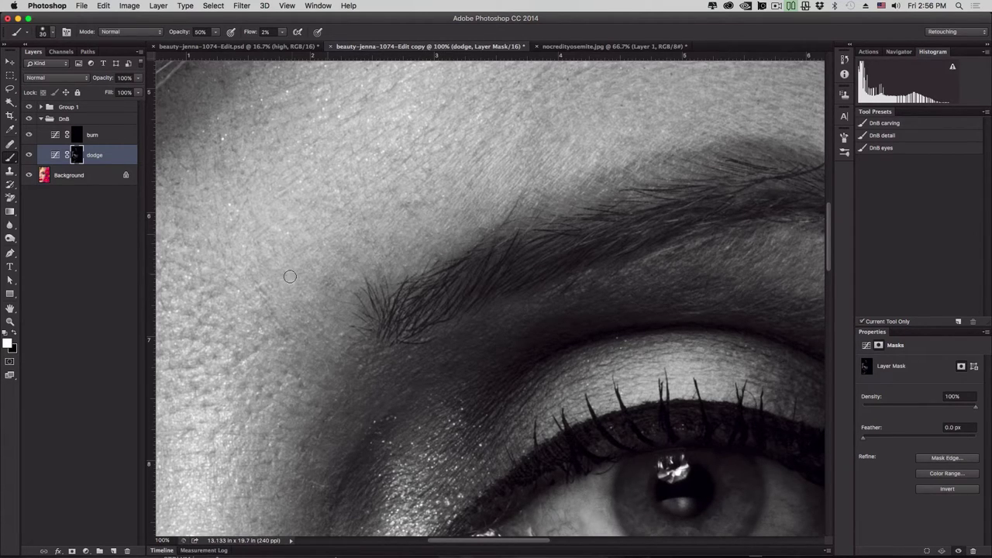
Even out the forehead skin along the brow's upper edge with a small white brush
key(bracketleft)
key(bracketleft)
key(bracketright)
drag(542, 203, 410, 350)
key(bracketleft)
key(bracketleft)
key(bracketleft)
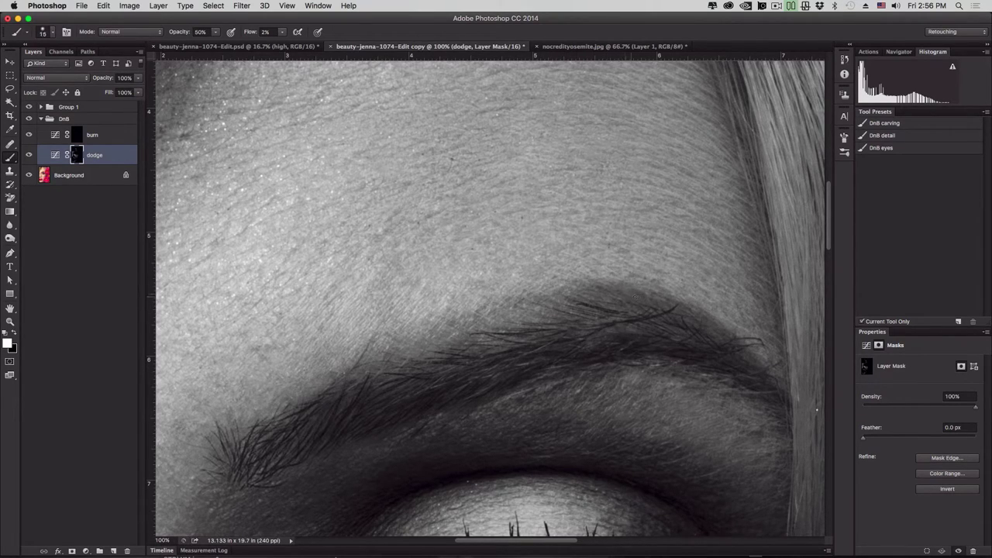
key(bracketleft)
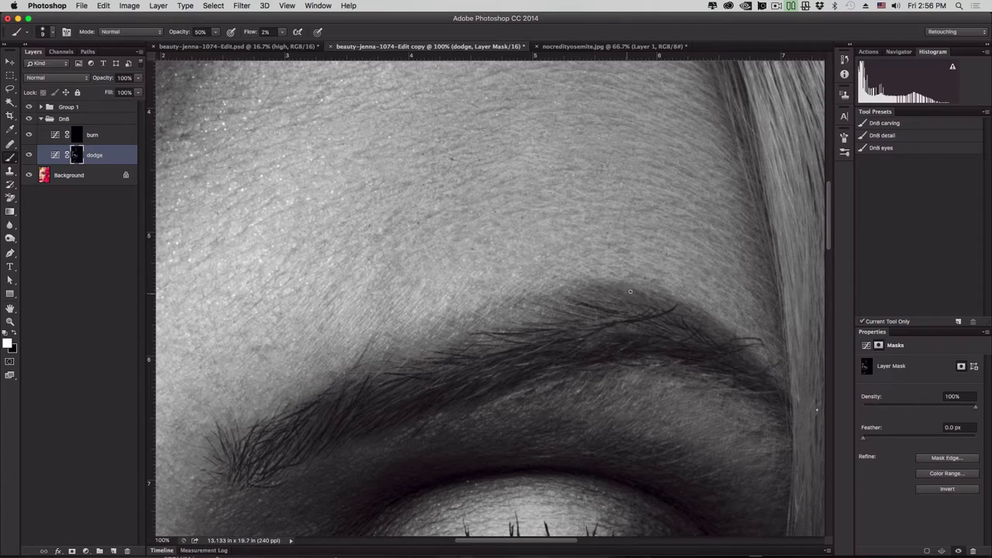
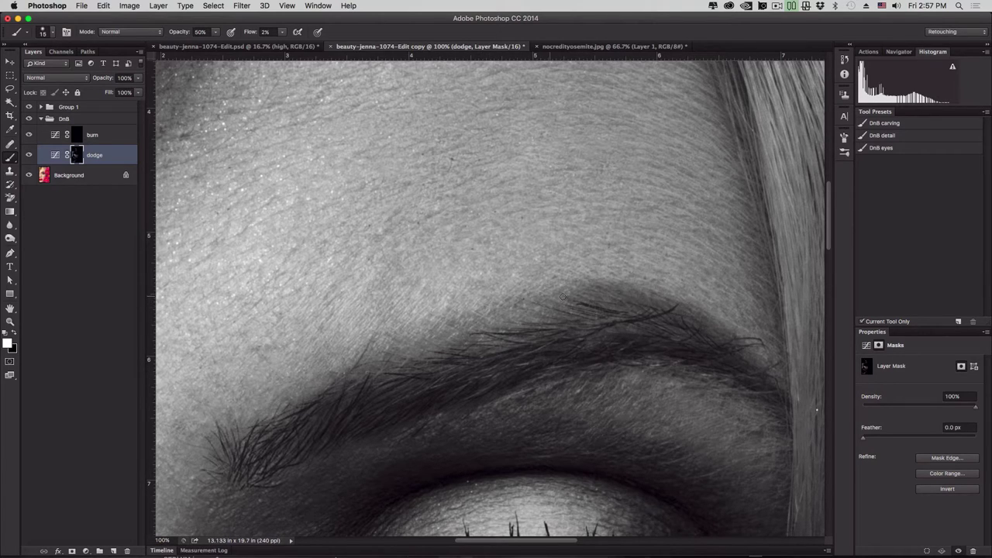
Zoom out to the face and flowers and compare the portrait with the dodge layer off and on
key(super+minus)
key(super+minus)
key(super+minus)
key(super+minus)
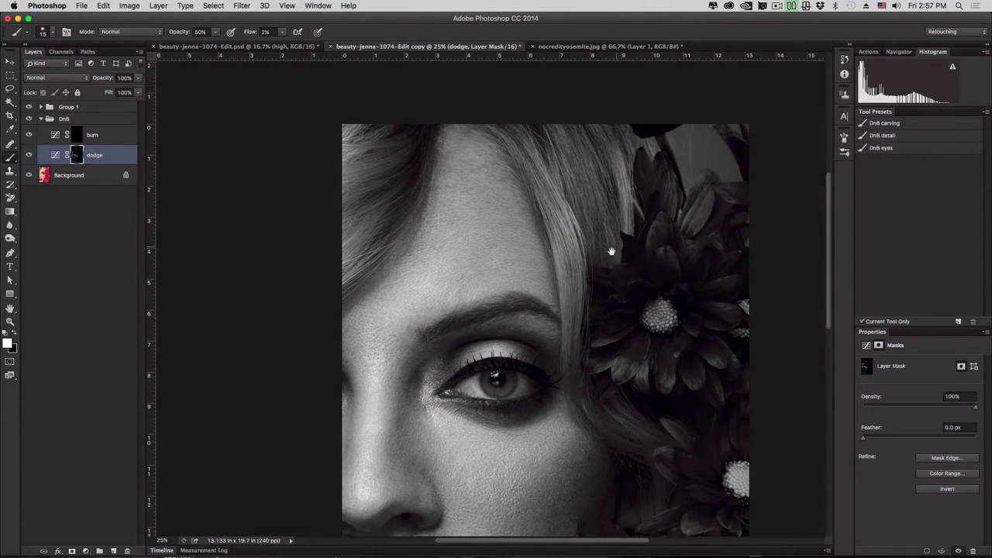
drag(612, 252, 580, 133)
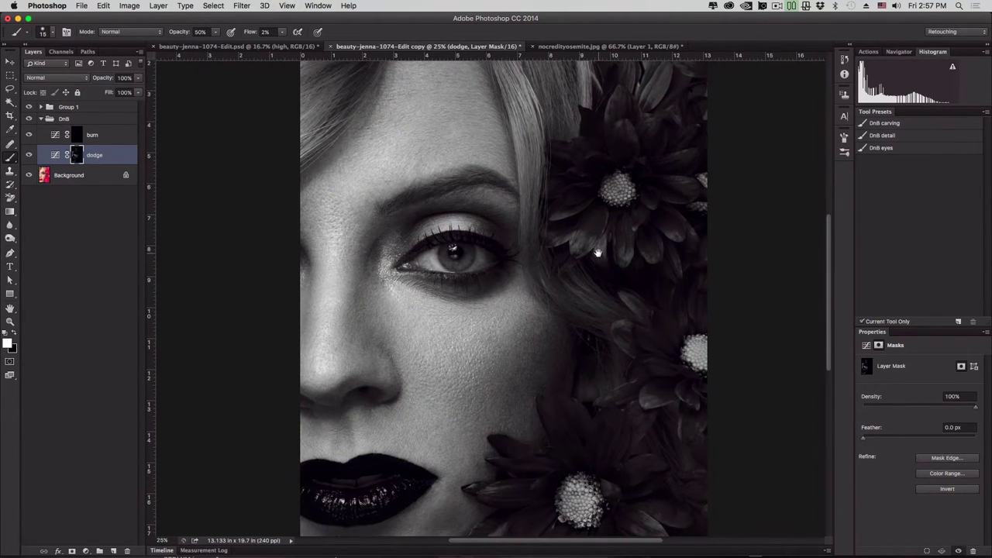
drag(597, 255, 593, 216)
click(30, 156)
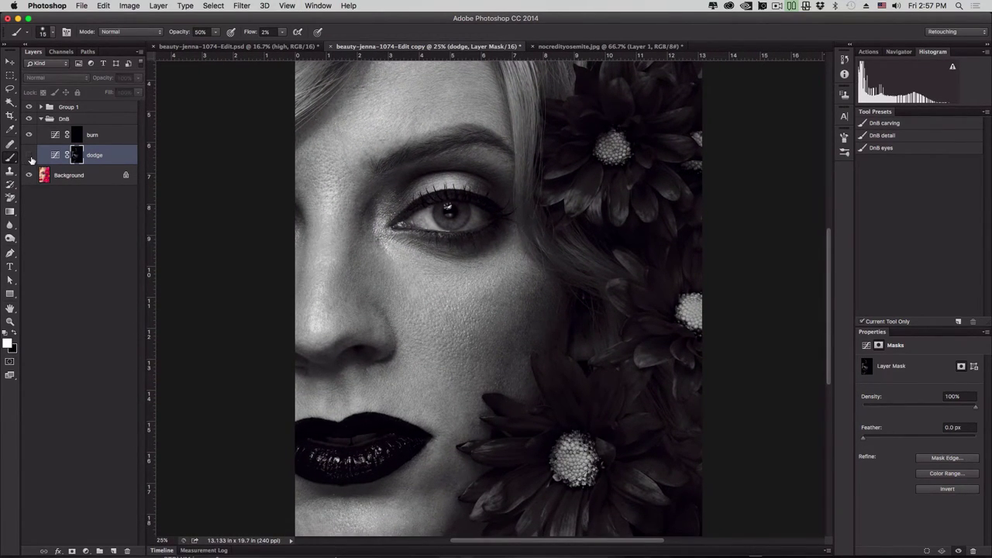
click(29, 156)
key(super+minus)
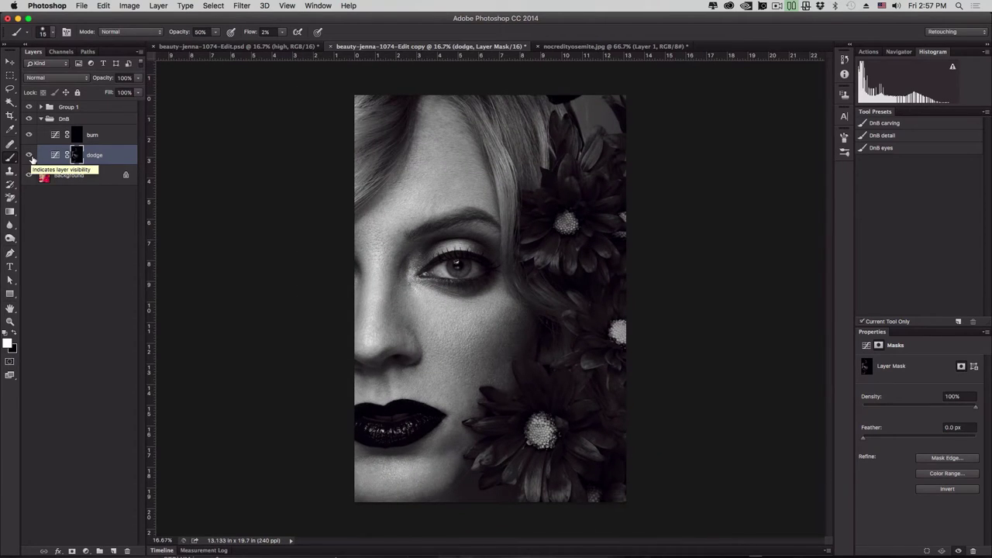
click(30, 156)
click(29, 156)
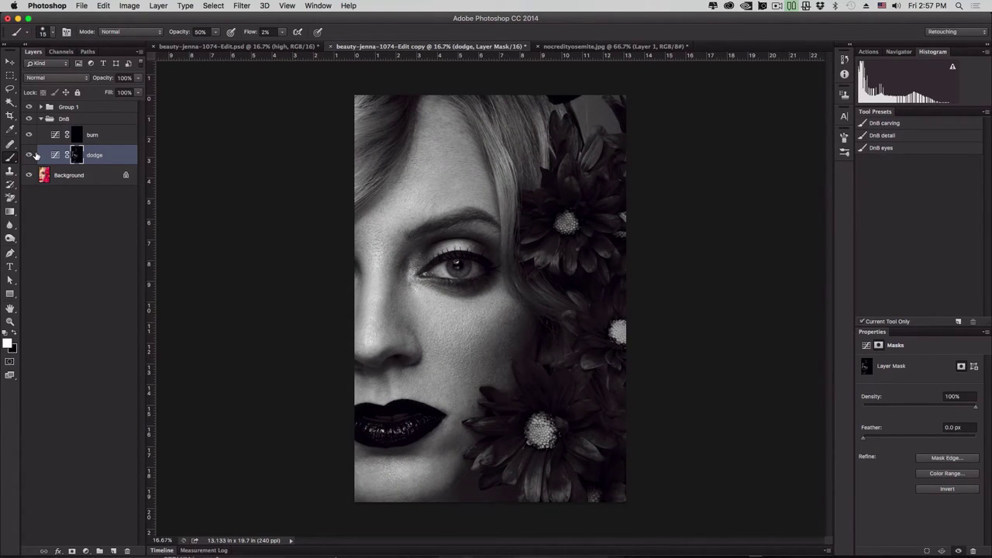
click(34, 155)
click(34, 156)
click(34, 155)
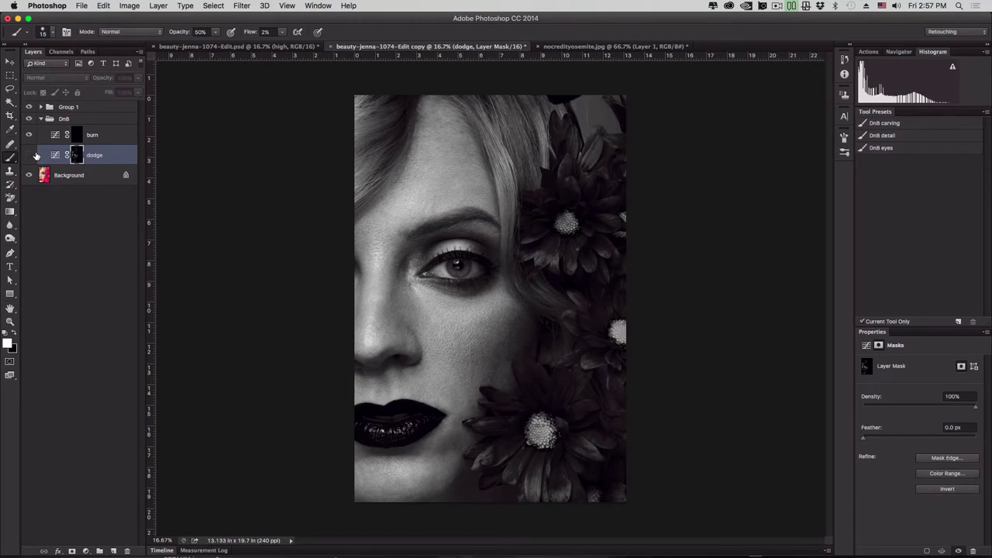
click(34, 156)
click(34, 155)
click(34, 155)
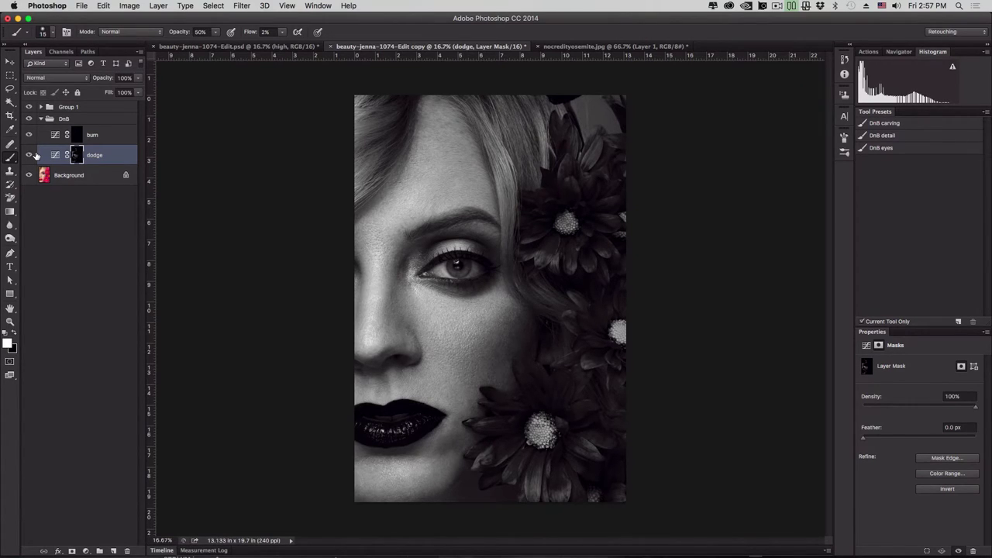
Keep comparing with the dodge layer hidden, then open and cancel its Layer Style dialog
click(29, 155)
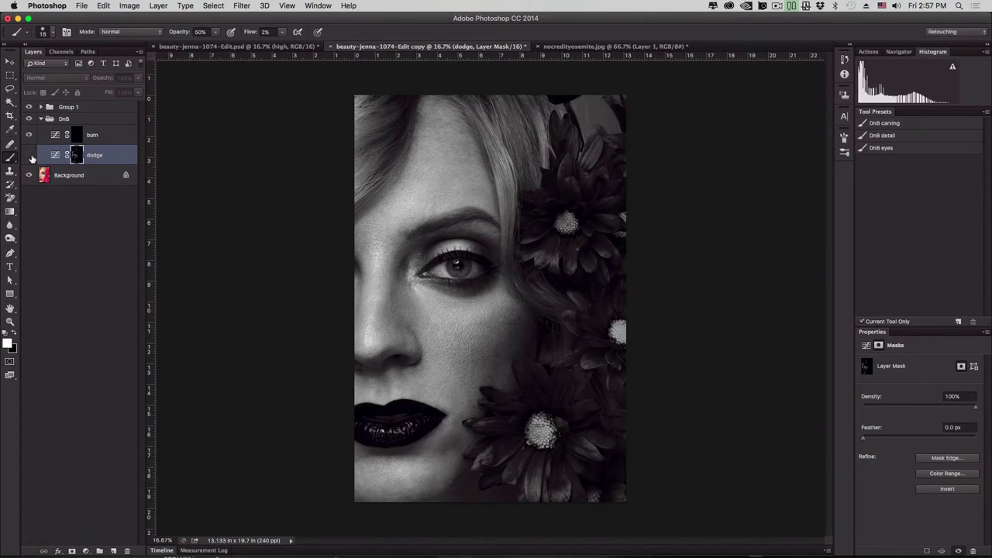
click(30, 156)
click(30, 155)
click(30, 156)
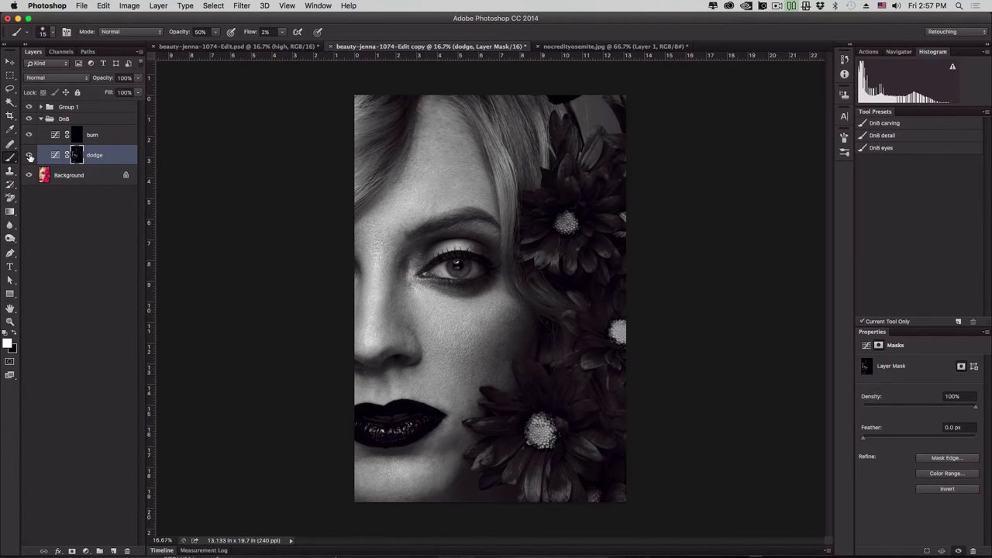
click(30, 156)
click(29, 156)
click(29, 156)
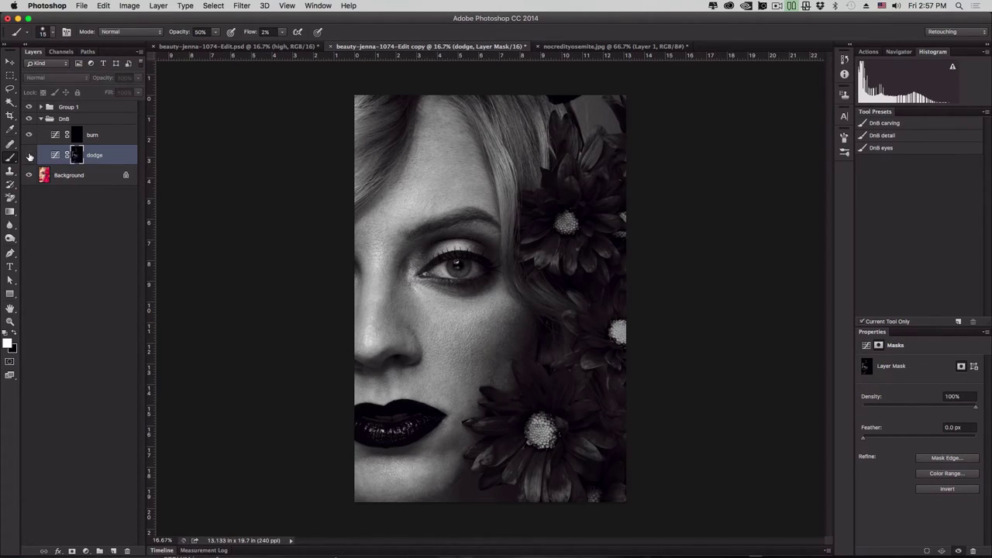
click(29, 156)
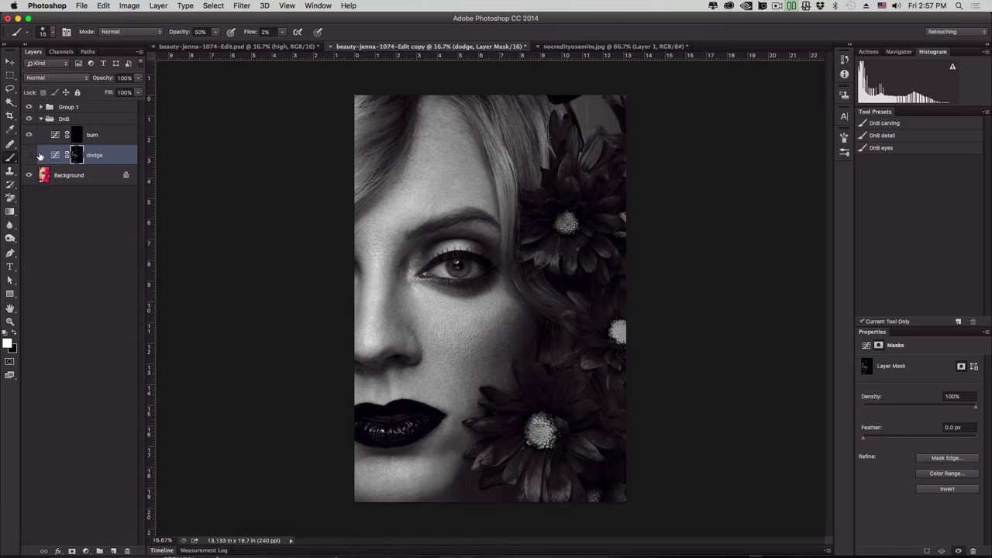
click(29, 156)
double_click(39, 156)
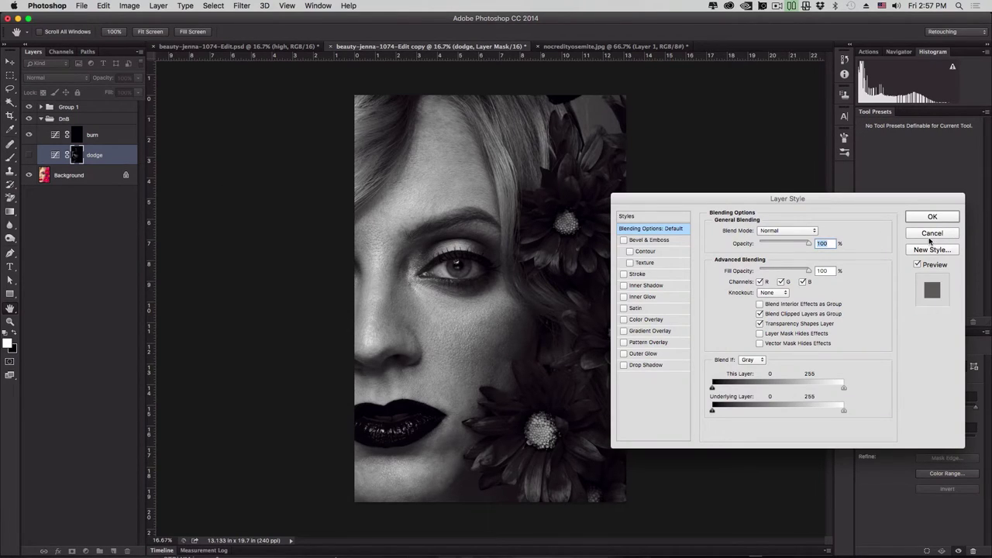
click(932, 234)
Toggle the dodge layer once more and select the burn layer's mask
click(29, 156)
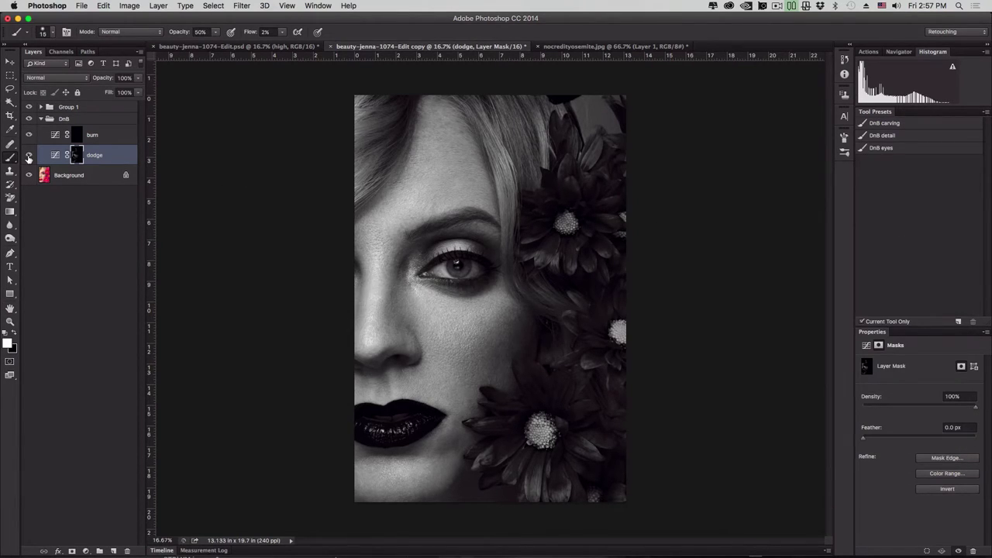
click(29, 156)
click(30, 156)
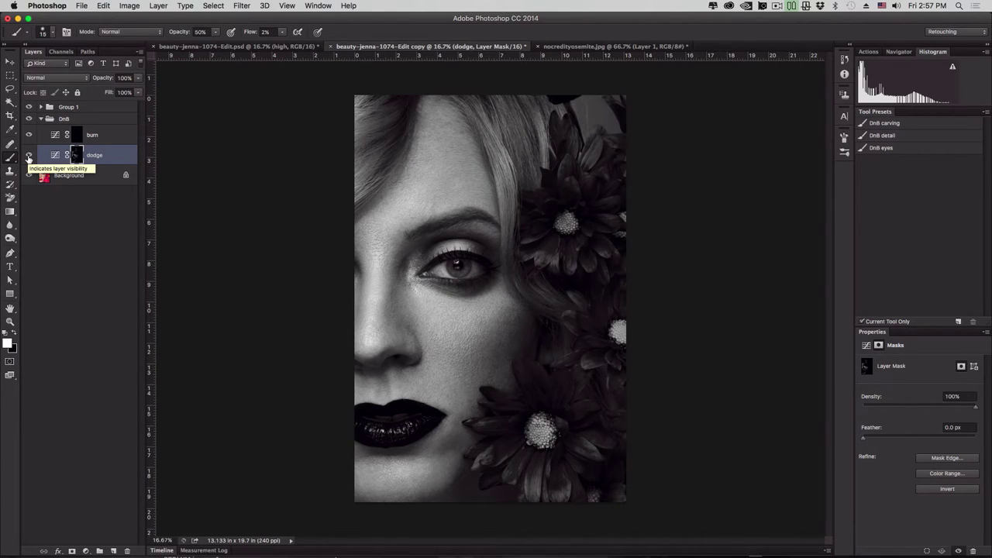
click(59, 136)
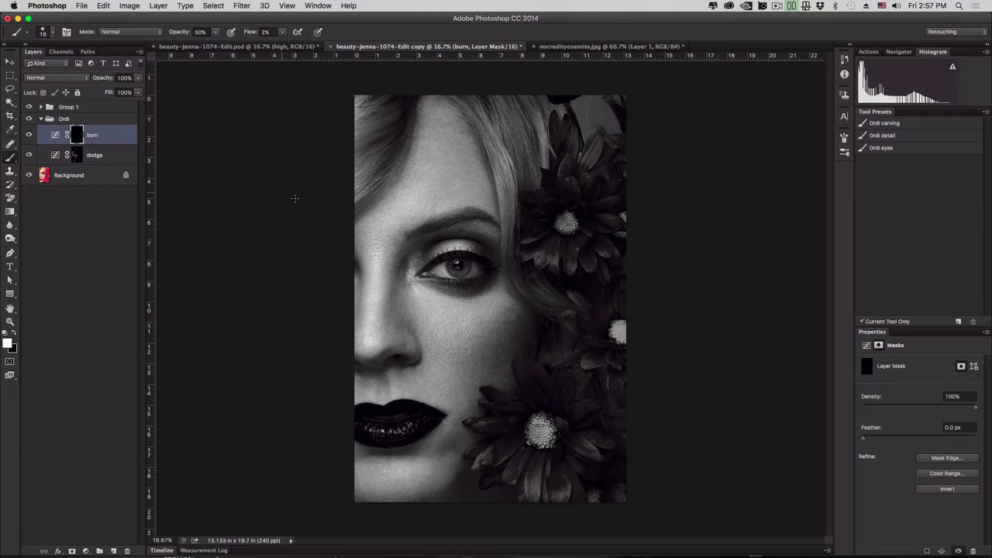
Zoom in on the lips, chin and petals and fine-tune the brush size
scroll(439, 230, up, 3)
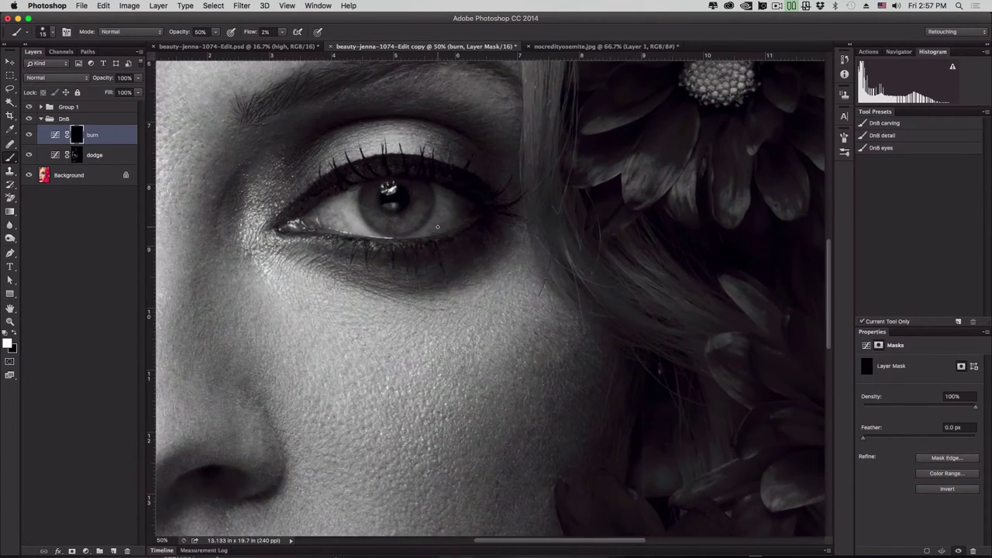
drag(470, 284, 519, 142)
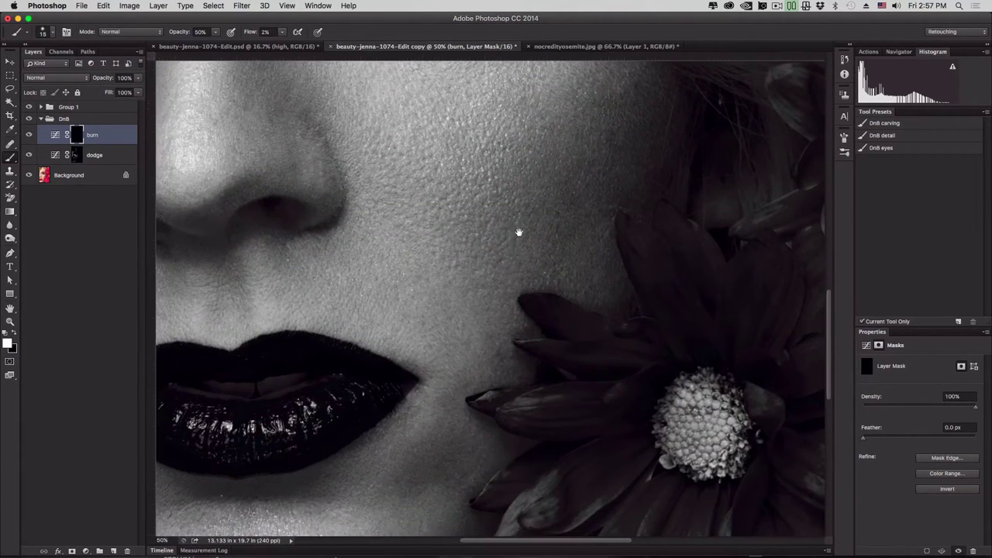
drag(519, 231, 531, 132)
scroll(524, 166, down, 2)
drag(511, 253, 532, 210)
key(super+equal)
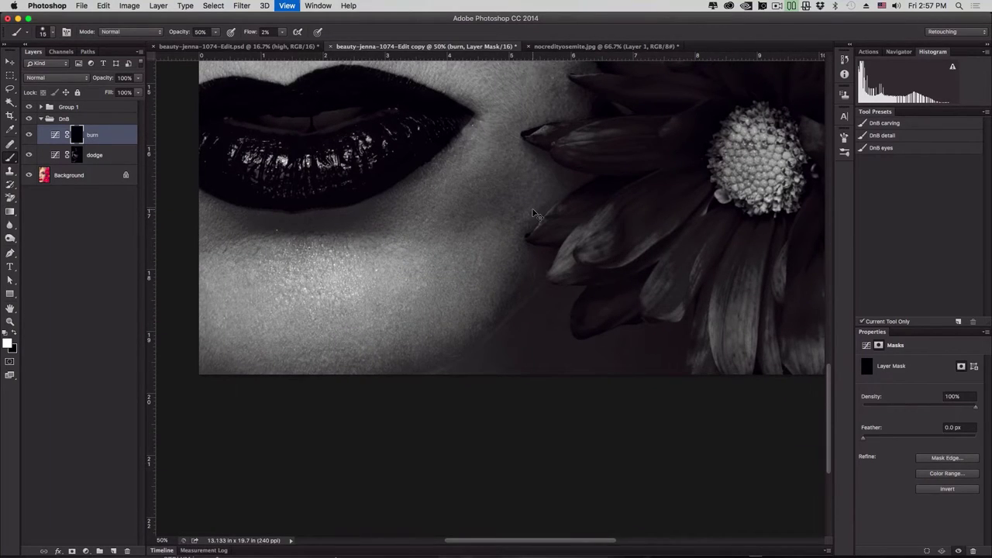
scroll(535, 209, up, 3)
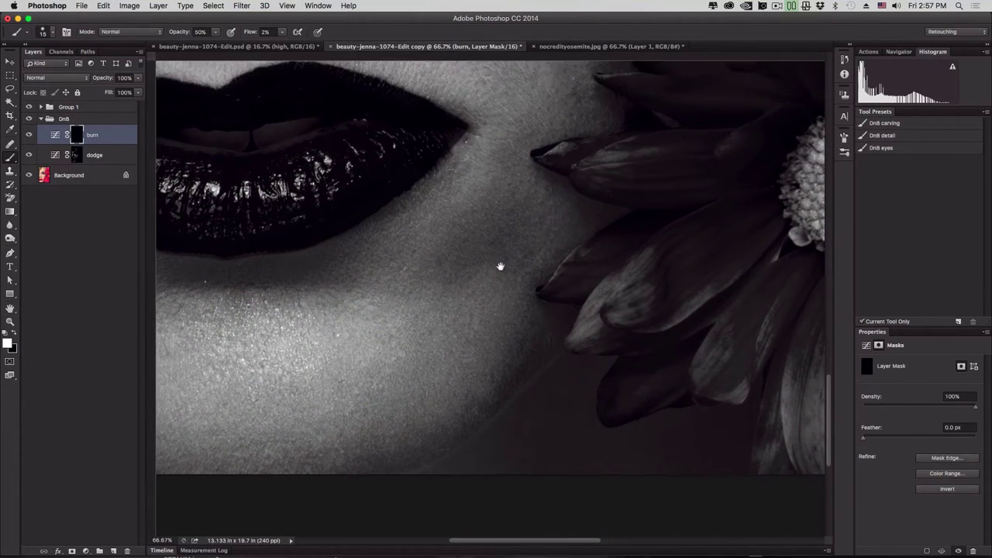
key(bracketright)
key(bracketright)
key(bracketright)
key(bracketright)
key(bracketright)
key(bracketright)
key(bracketright)
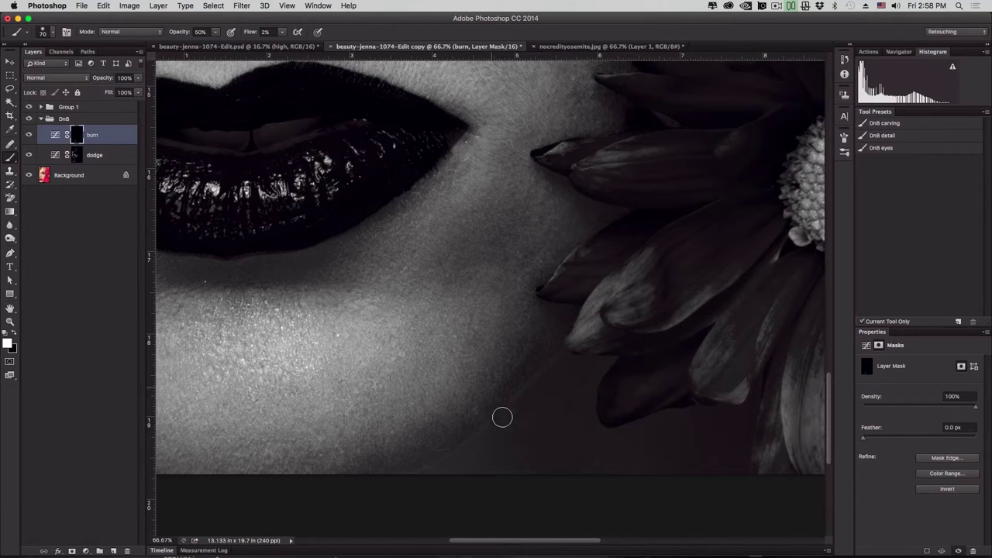
key(bracketleft)
Select the dodge layer's mask and zoom out to the whole image
click(76, 155)
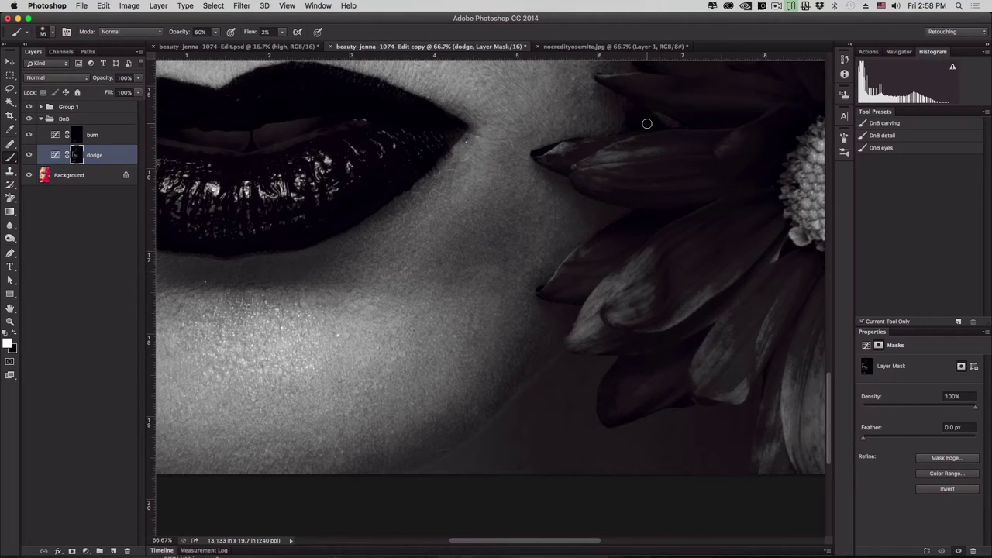
key(super+minus)
key(super+minus)
key(super+minus)
key(super+minus)
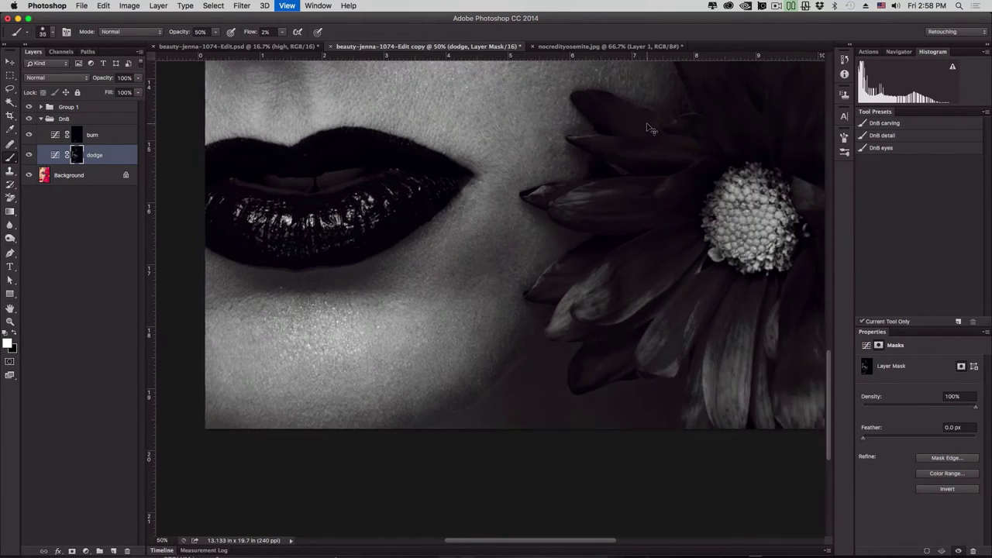
key(super+minus)
key(super+minus)
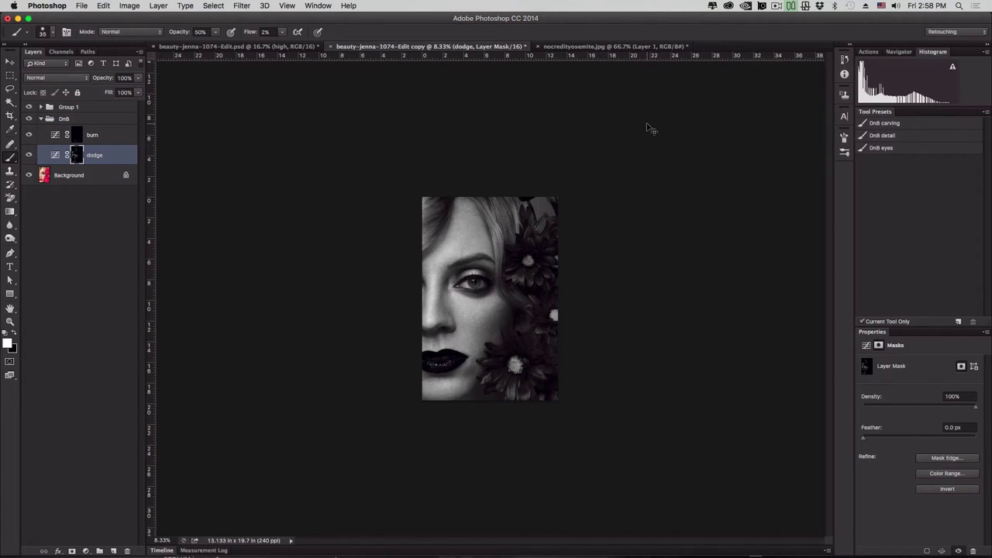
Lighten the cheek on the dodge mask, adjusting the brush size as needed
key(super+plus)
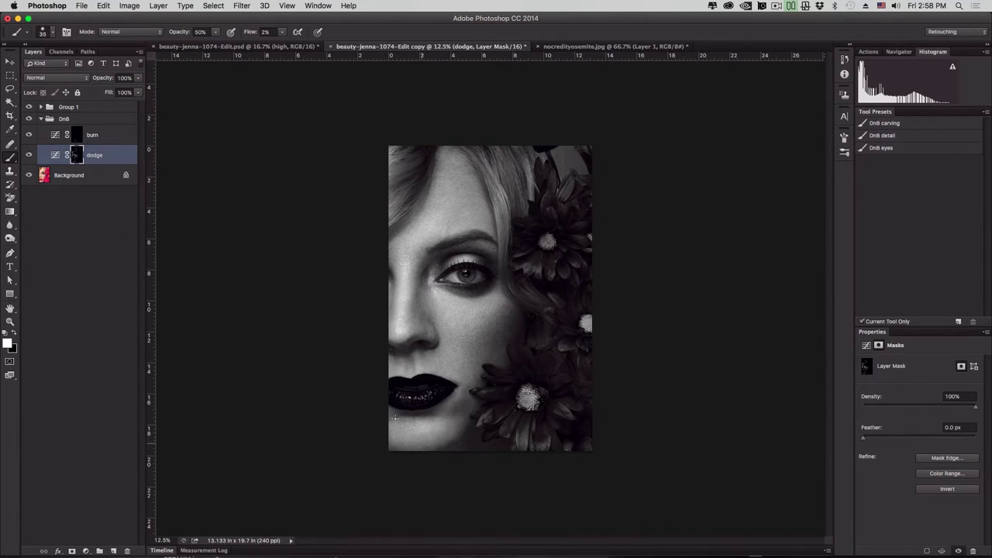
key(bracketright)
key(bracketright)
key(bracketright)
key(bracketright)
key(bracketright)
key(bracketright)
key(bracketright)
key(bracketright)
key(bracketleft)
key(bracketleft)
key(bracketleft)
key(bracketleft)
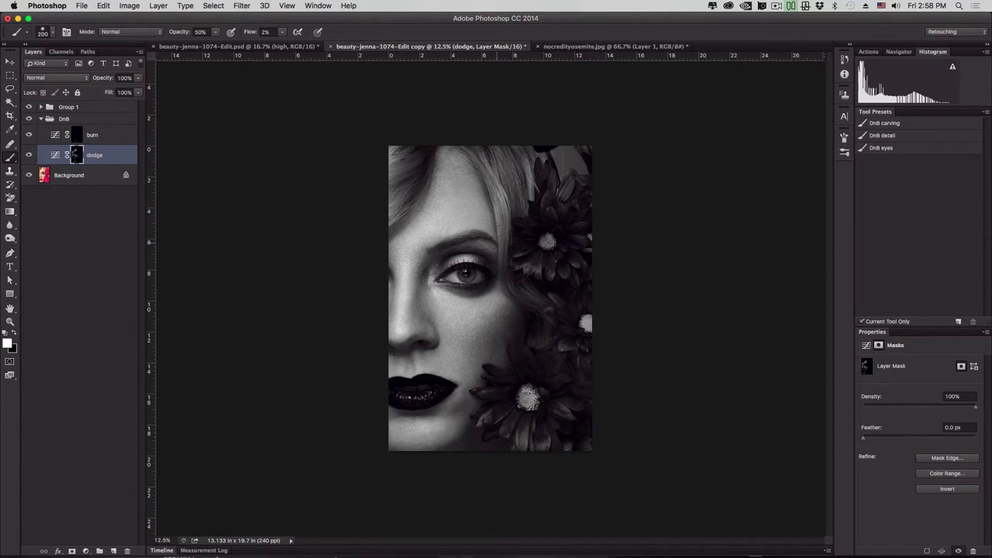
key(bracketleft)
key(bracketright)
key(bracketright)
key(bracketright)
key(bracketright)
key(bracketright)
key(bracketleft)
key(bracketleft)
mouse_move(479, 313)
mouse_down()
mouse_move(434, 321)
mouse_move(505, 305)
mouse_up()
key(bracketright)
key(bracketleft)
key(bracketleft)
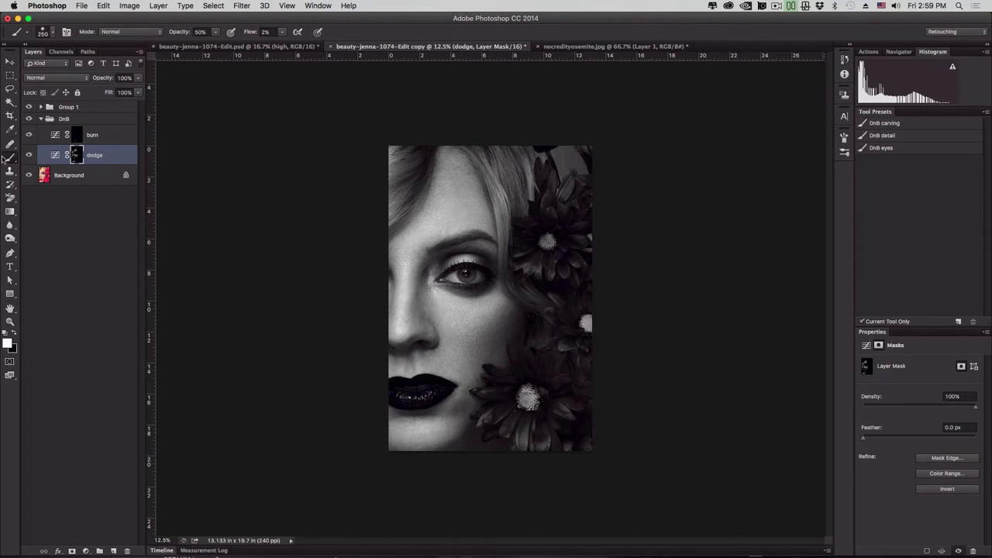
Compare the portrait with the DnB group hidden and shown
click(29, 119)
click(28, 119)
click(30, 120)
click(29, 119)
click(30, 119)
click(29, 119)
click(30, 119)
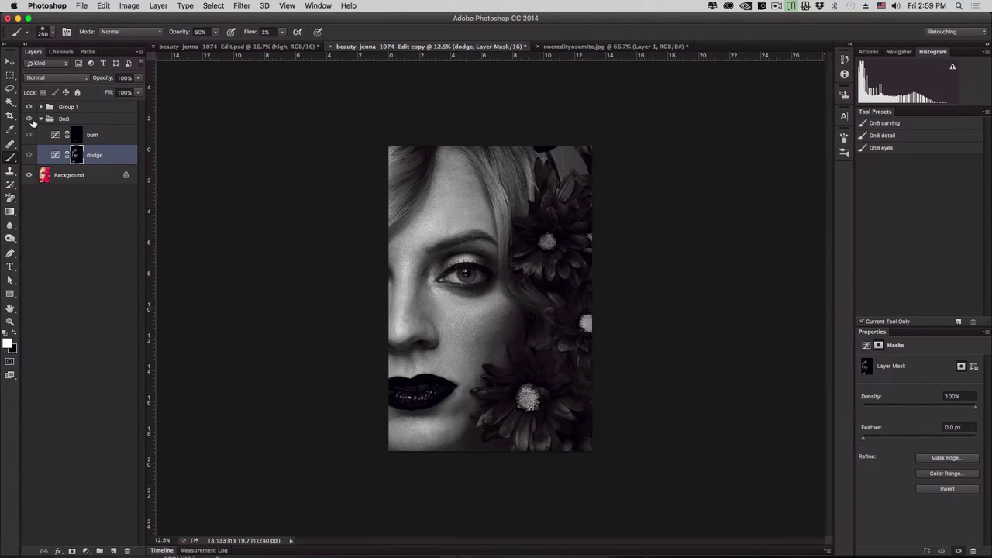
click(29, 119)
Zoom in, show rulers, and shrink the brush to 150 px
key(super+plus)
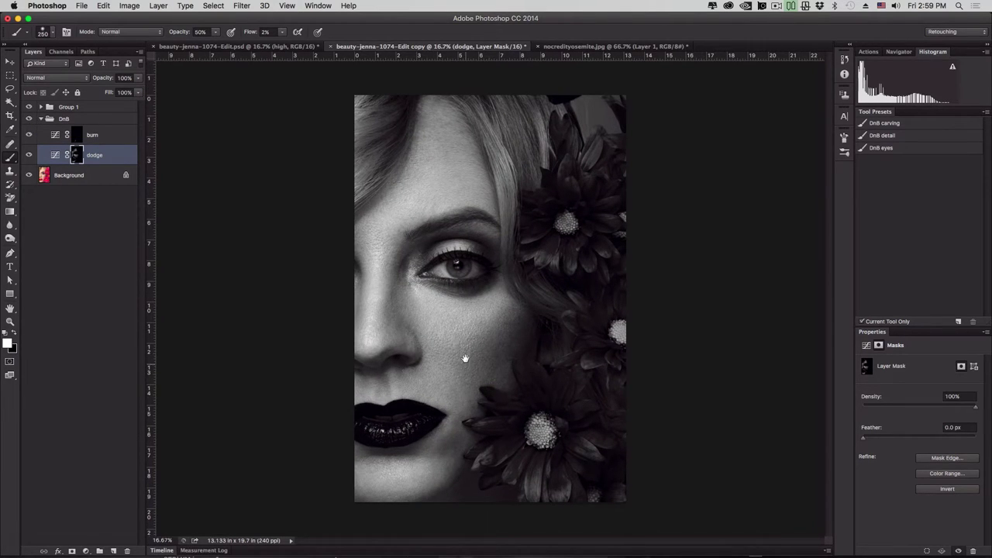
key(super+r)
key(bracketleft)
key(bracketleft)
On the burn mask, darken the chin and enlarge the brush to 1000 px for the hair top
click(80, 137)
key(bracketright)
key(bracketright)
key(bracketright)
key(bracketright)
key(bracketright)
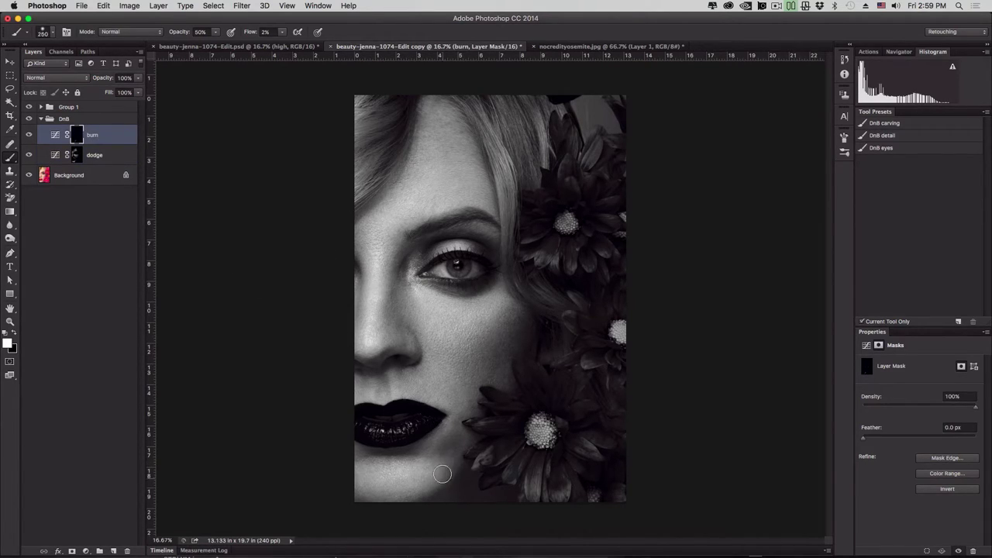
mouse_move(448, 476)
mouse_down()
mouse_move(427, 497)
mouse_move(450, 480)
mouse_move(423, 498)
mouse_move(461, 460)
mouse_move(449, 467)
mouse_move(447, 491)
mouse_move(417, 460)
mouse_move(363, 467)
mouse_move(354, 502)
mouse_move(363, 514)
mouse_move(345, 503)
mouse_move(402, 515)
mouse_move(456, 483)
mouse_move(513, 389)
mouse_up()
key(bracketright)
key(bracketright)
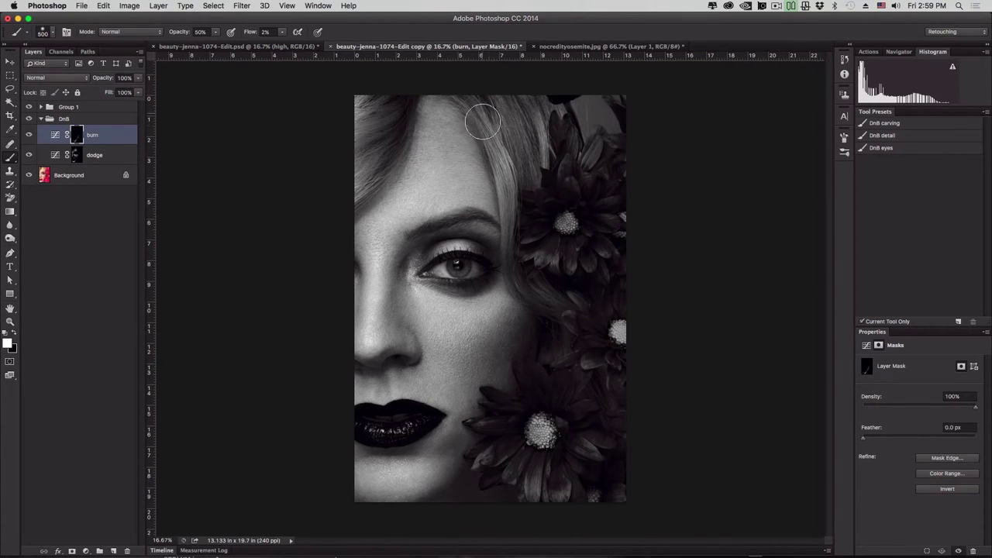
key(bracketright)
key(bracketright)
key(bracketright)
key(bracketright)
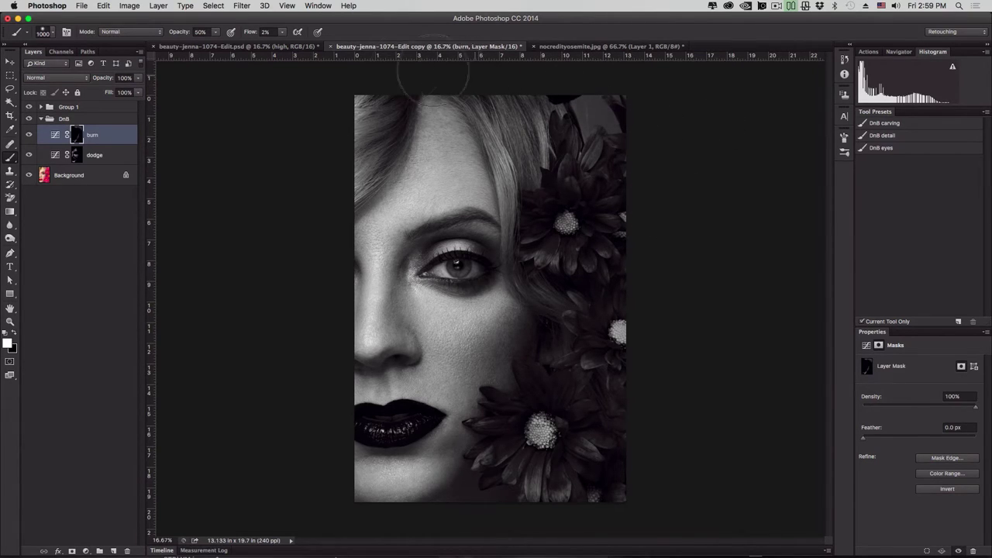
Compare with the dodge-and-burn group off and on, then select the dodge layer's mask
click(29, 118)
click(29, 119)
double_click(28, 118)
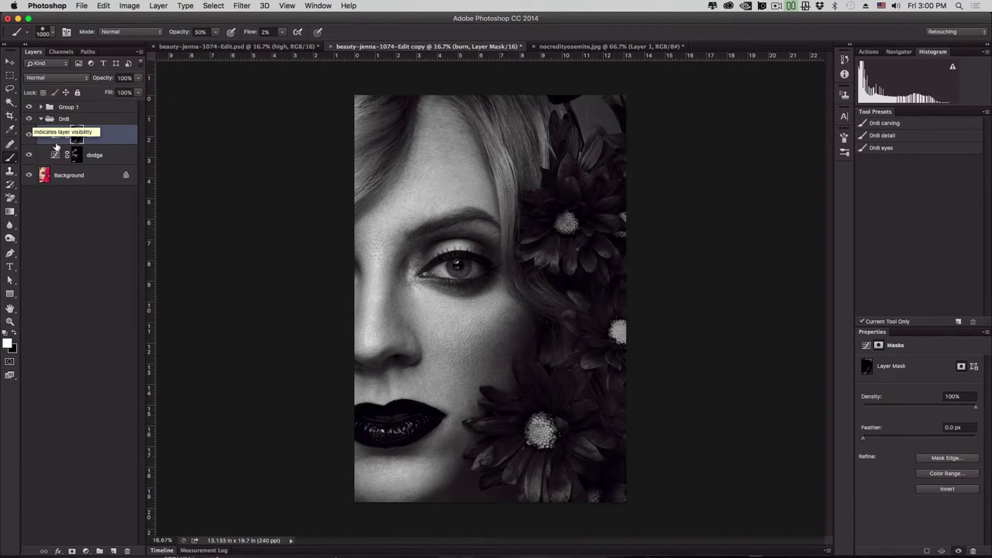
click(78, 159)
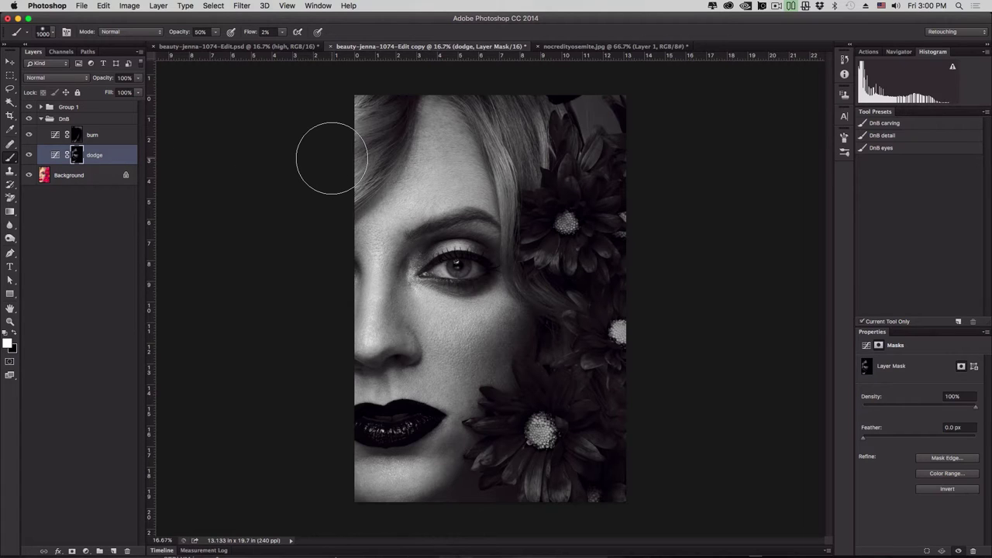
Zoom in on the forehead and hairline and make the brush slightly smaller
key(super+equal)
key(super+equal)
key(super+equal)
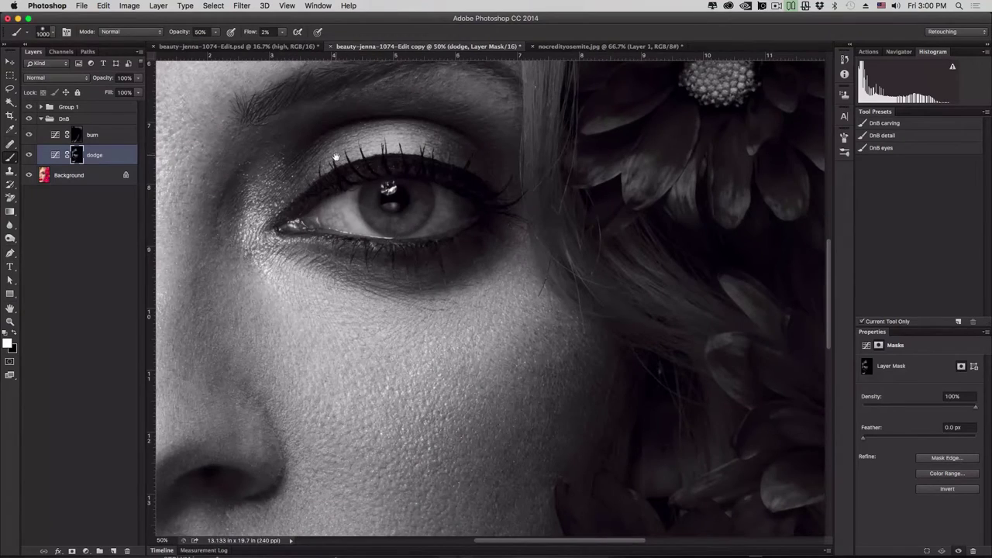
drag(336, 157, 403, 326)
drag(407, 136, 421, 333)
drag(420, 256, 421, 334)
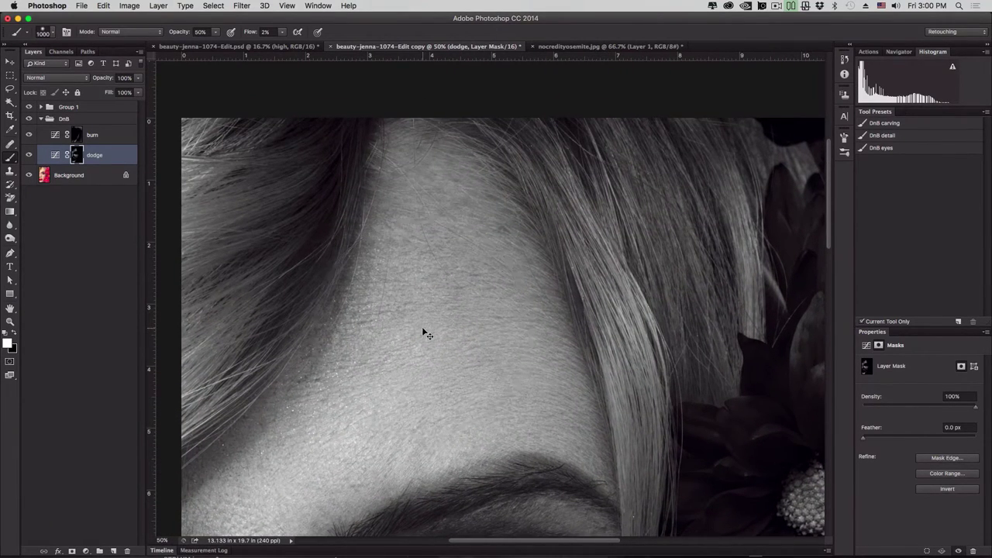
key(super+equal)
drag(428, 294, 447, 343)
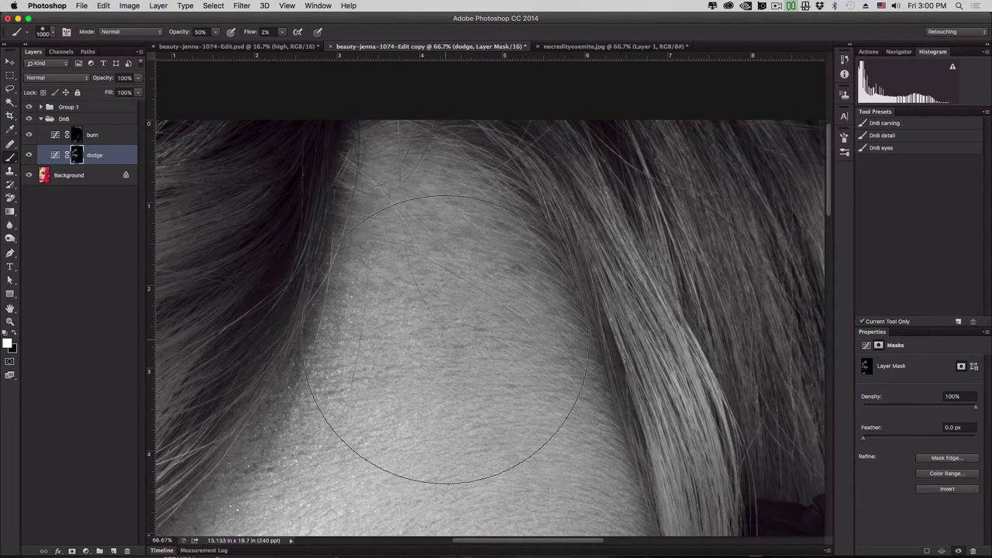
key(bracketleft)
key(bracketleft)
key(bracketleft)
key(bracketleft)
key(bracketleft)
key(bracketleft)
key(bracketleft)
key(bracketleft)
key(bracketleft)
key(bracketleft)
key(bracketleft)
Set brush opacity to 36%, raise the flow slightly, and shrink the brush
drag(182, 32, 180, 35)
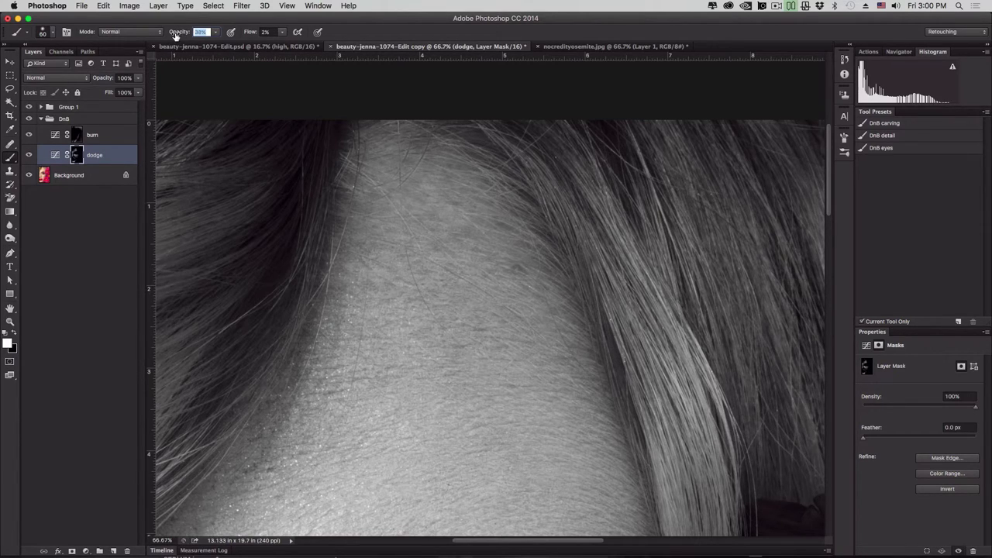
drag(175, 35, 170, 34)
drag(250, 34, 253, 36)
key(bracketleft)
key(bracketleft)
key(bracketleft)
key(bracketleft)
key(bracketleft)
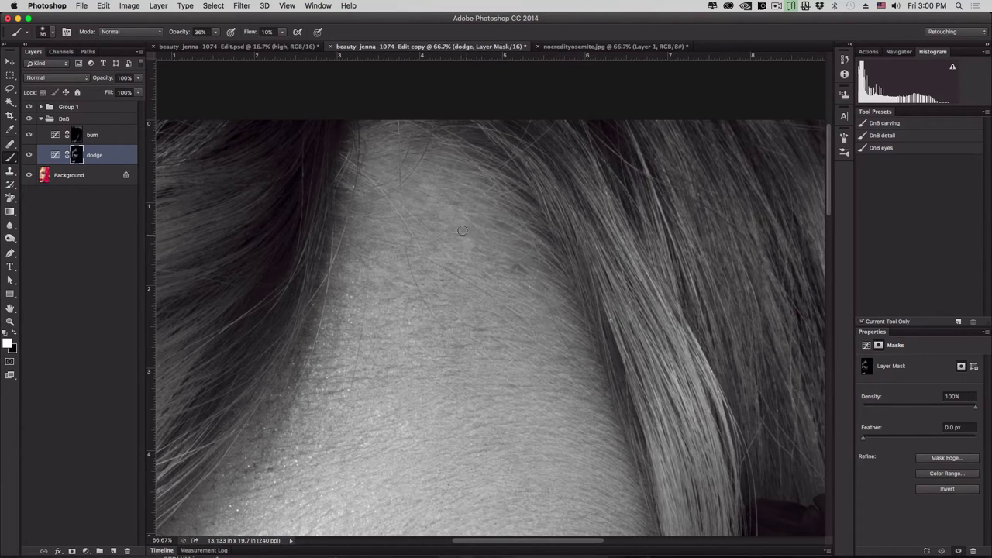
key(bracketleft)
key(bracketleft)
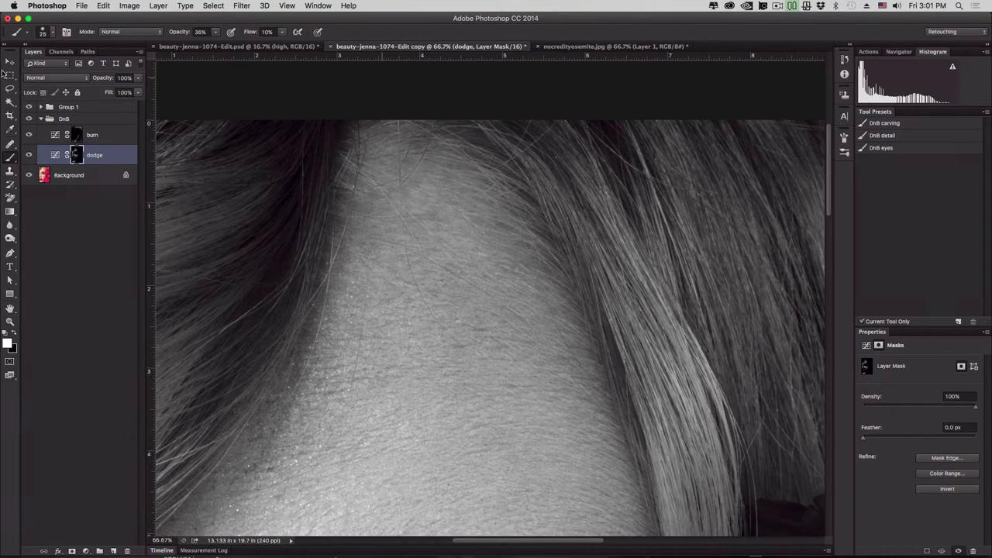
Compare the scalp with the dodge layer hidden and shown
click(29, 155)
click(30, 155)
click(29, 155)
click(30, 155)
Enlarge the brush to about 71, then about 191, back on the Brush tool
ctrl+alt+drag(412, 169, 435, 169)
key(c)
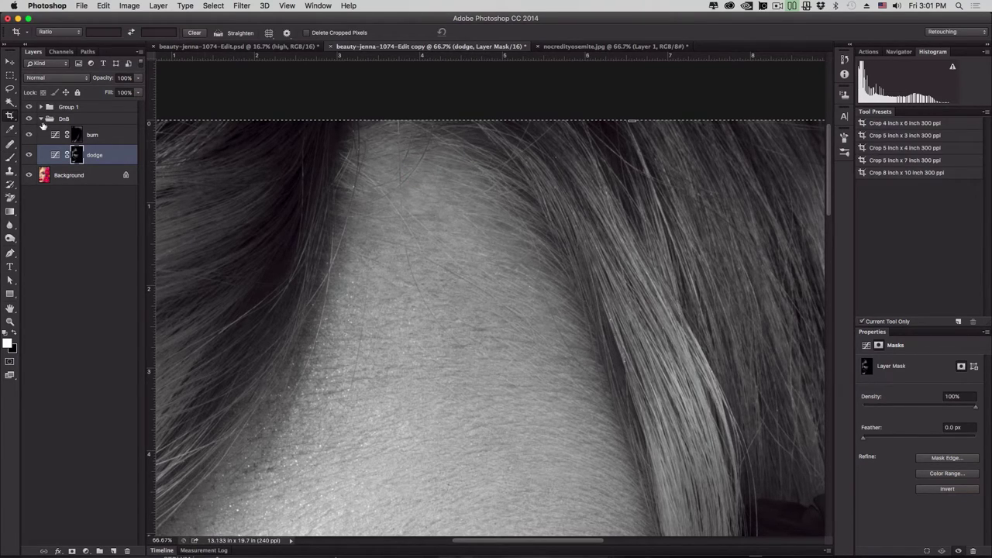
click(10, 157)
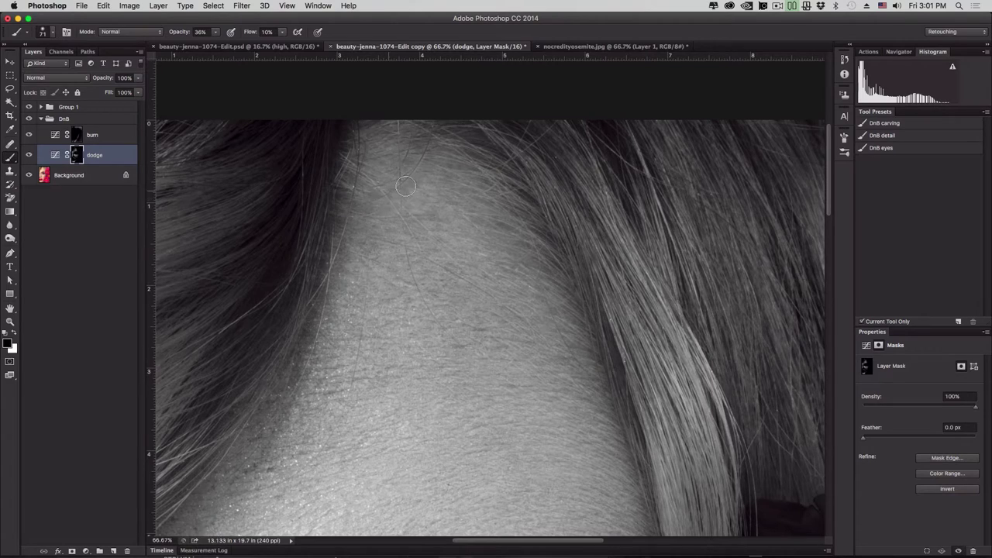
ctrl+alt+drag(380, 183, 399, 186)
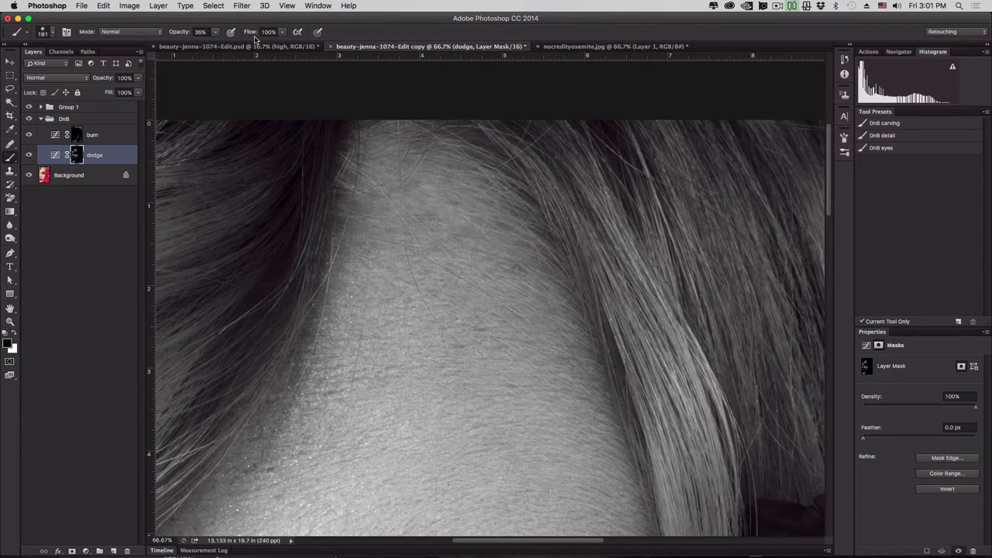
Lower the flow, paint with white at a 70 px brush, then select the burn mask
drag(251, 33, 198, 48)
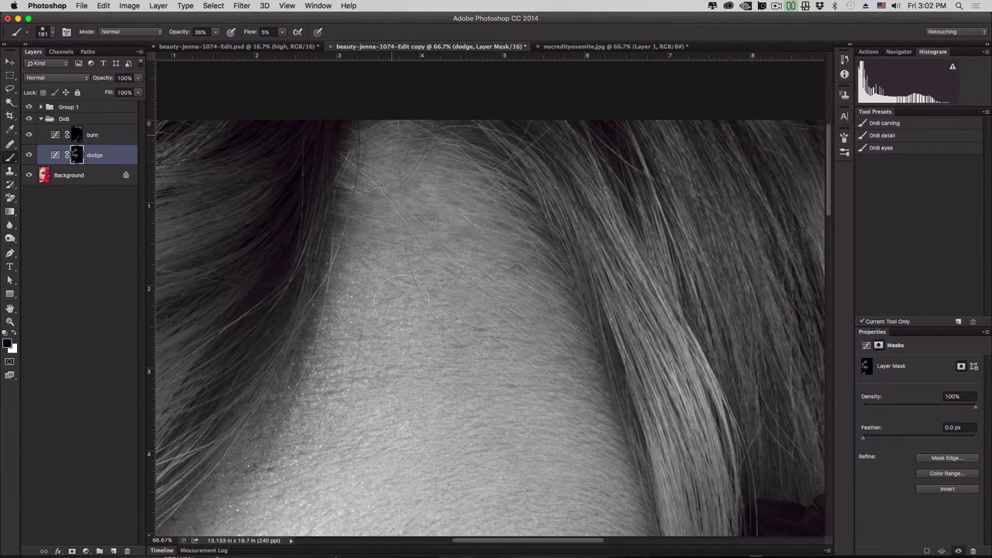
key(x)
key(bracketleft)
key(bracketleft)
key(bracketleft)
key(bracketleft)
key(bracketleft)
key(bracketleft)
key(bracketleft)
key(bracketleft)
key(bracketleft)
key(bracketleft)
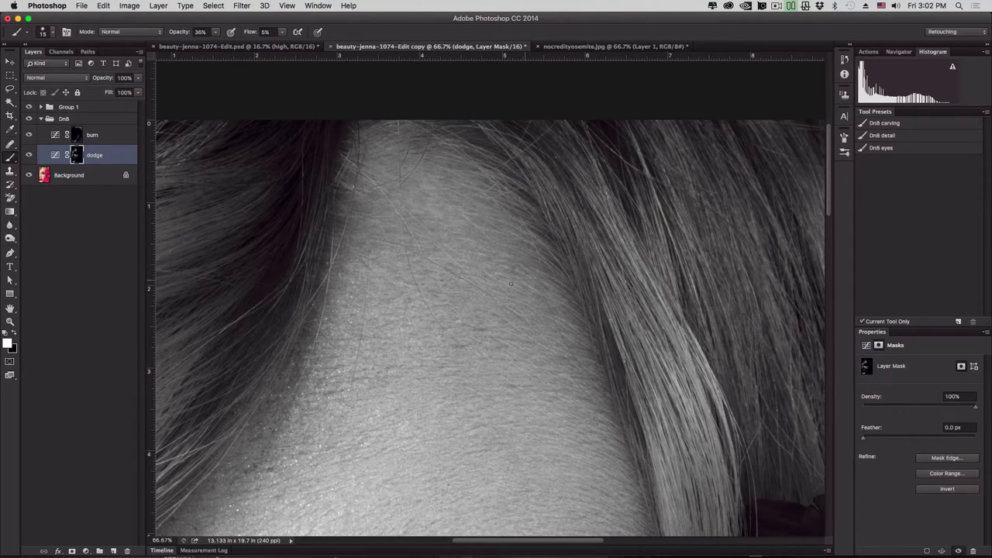
click(81, 138)
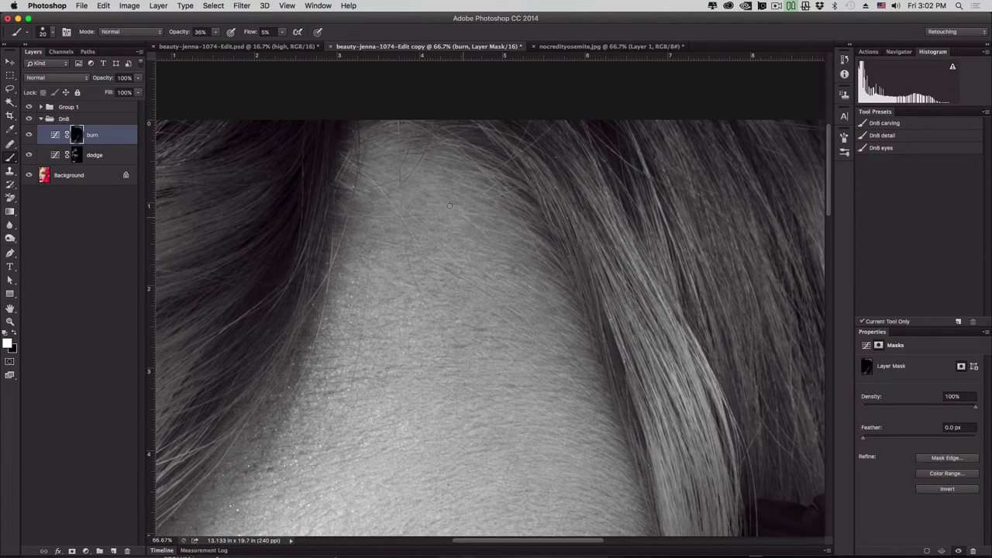
Enlarge the brush slightly and compare the forehead with the DnB group off and on
key(bracketright)
key(bracketright)
click(30, 119)
click(29, 121)
click(29, 121)
click(29, 121)
Switch to the Move tool and zoom out to fit the whole portrait
key(v)
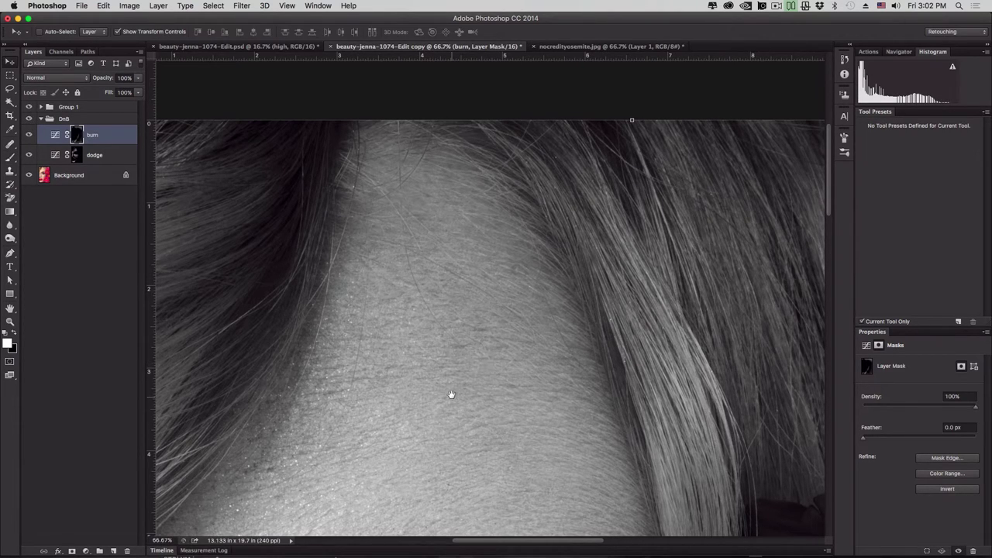
key(super+plus)
key(super+minus)
key(super+minus)
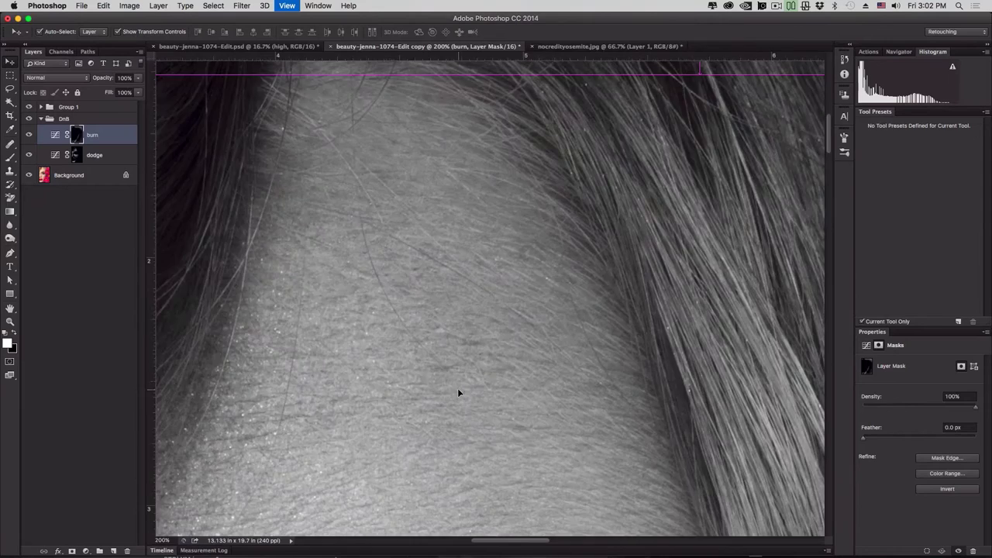
key(super+minus)
key(super+minus)
key(super+minus)
key(super+minus)
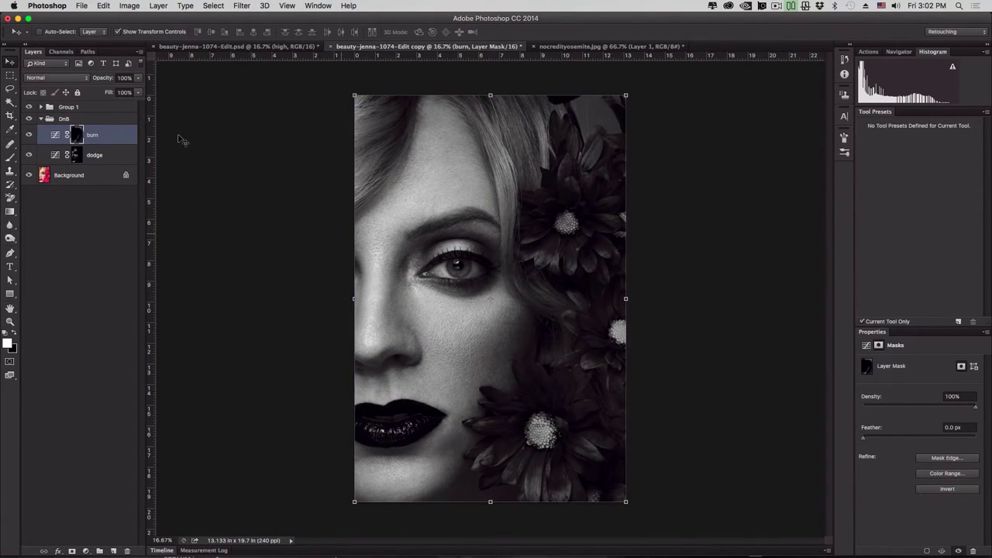
Compare the grayscale view with the dodge-and-burn group off and on
click(30, 119)
click(30, 118)
click(29, 119)
click(30, 118)
click(30, 119)
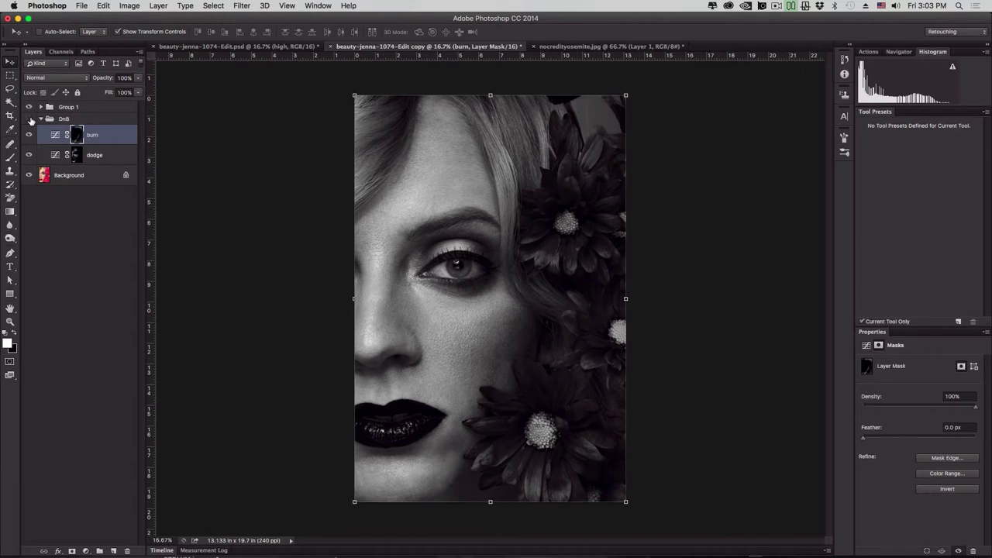
click(29, 119)
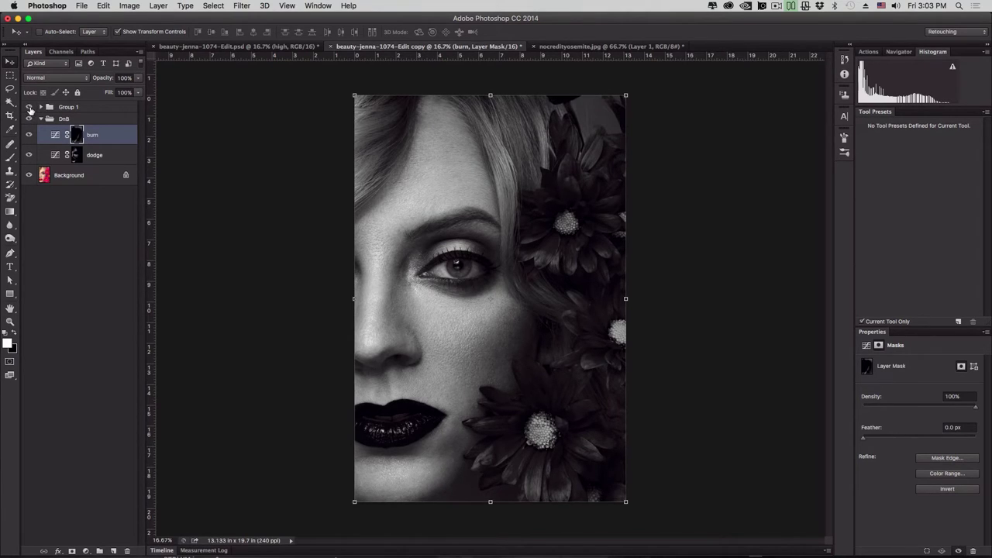
Hide the black-and-white helper, compare the DnB group on the colour image, then restore the helper
click(28, 107)
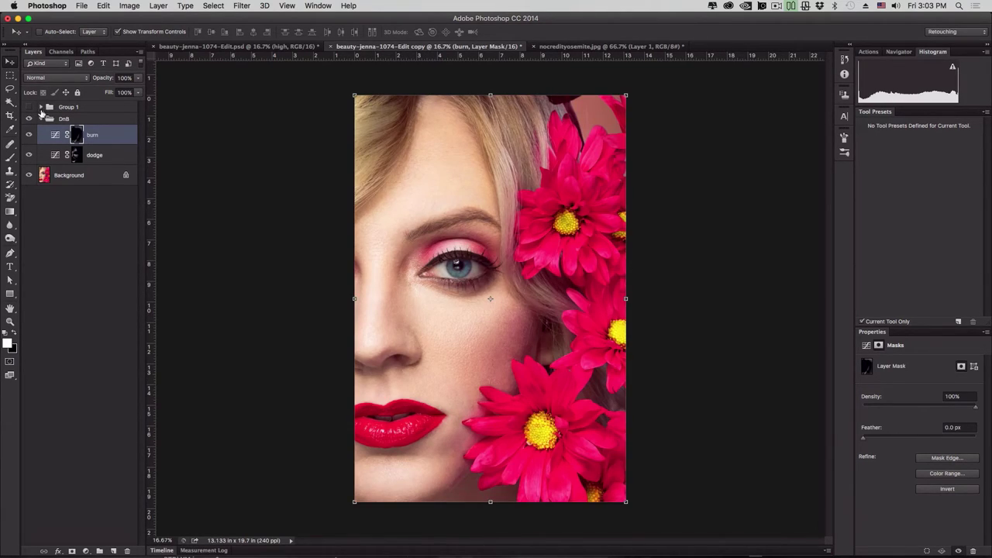
click(31, 120)
click(30, 120)
click(30, 120)
click(29, 120)
click(29, 121)
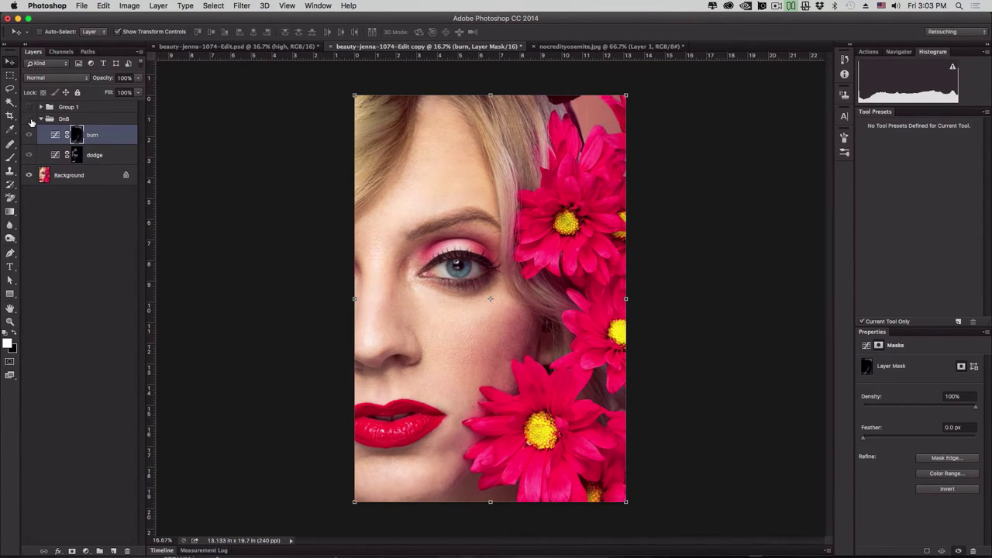
click(30, 121)
click(28, 107)
click(29, 120)
click(29, 120)
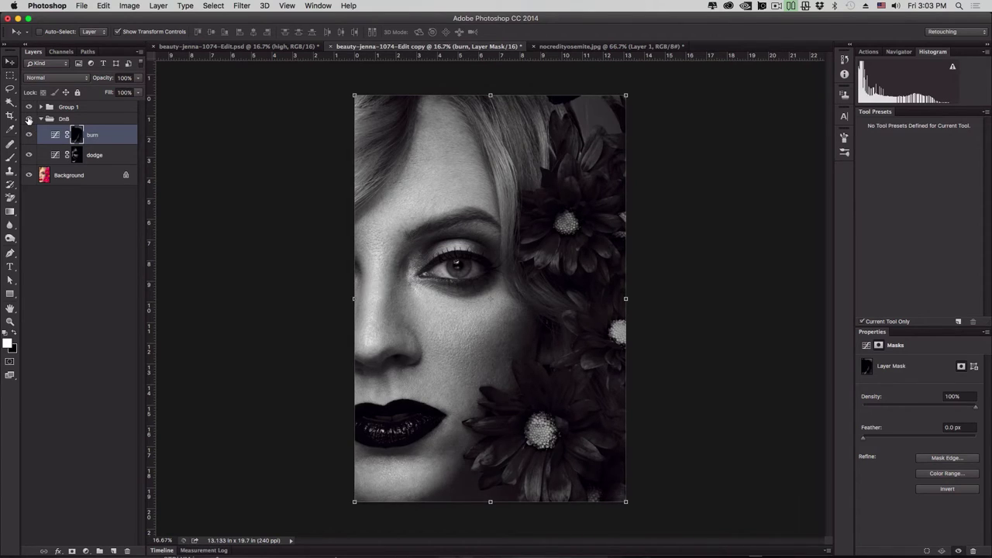
Expand the helper group, select Brightness/Contrast 1, and toggle it to compare
click(40, 107)
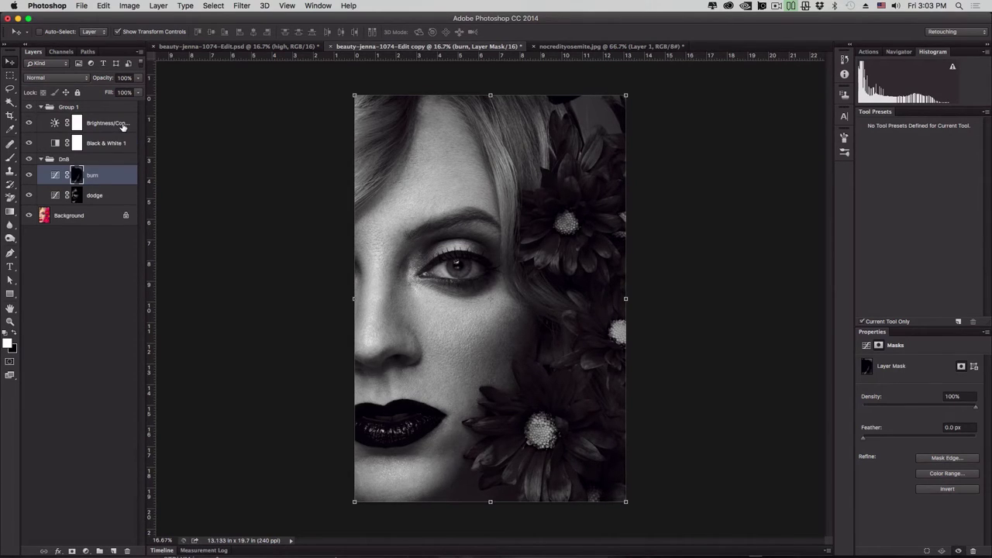
click(120, 125)
click(29, 124)
click(29, 124)
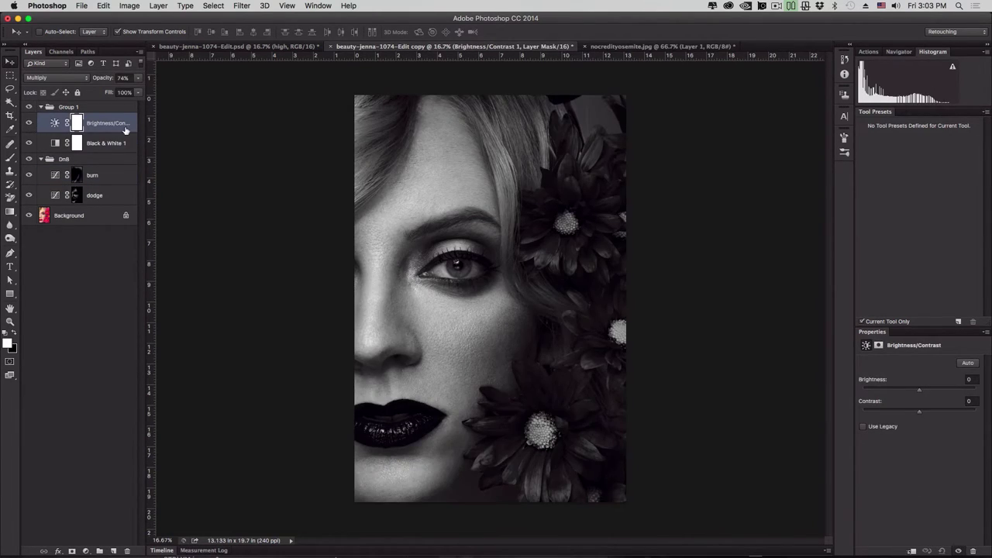
Zoom in on the eye and lower Brightness/Contrast 1's opacity from 74% to 43%
key(super+plus)
key(super+plus)
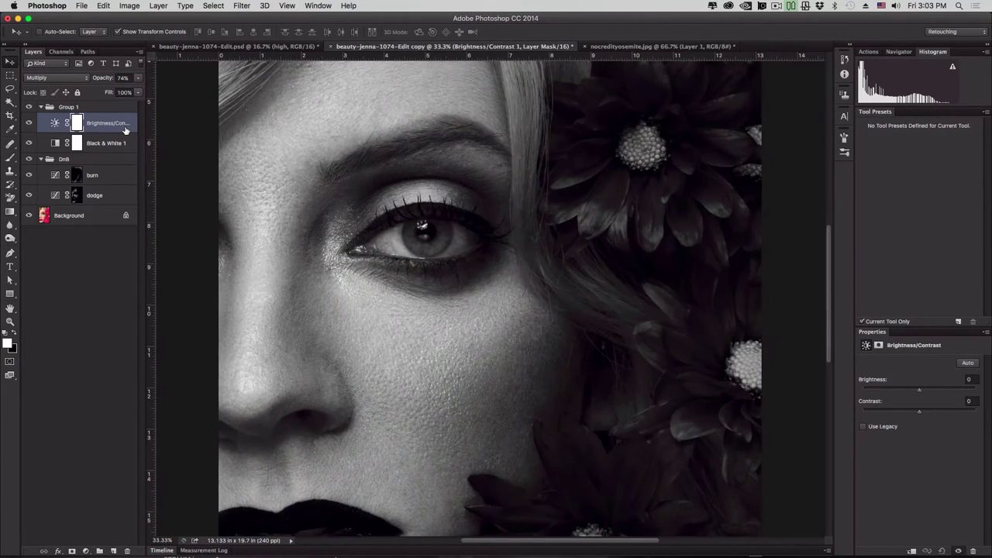
drag(428, 171, 469, 241)
key(super+r)
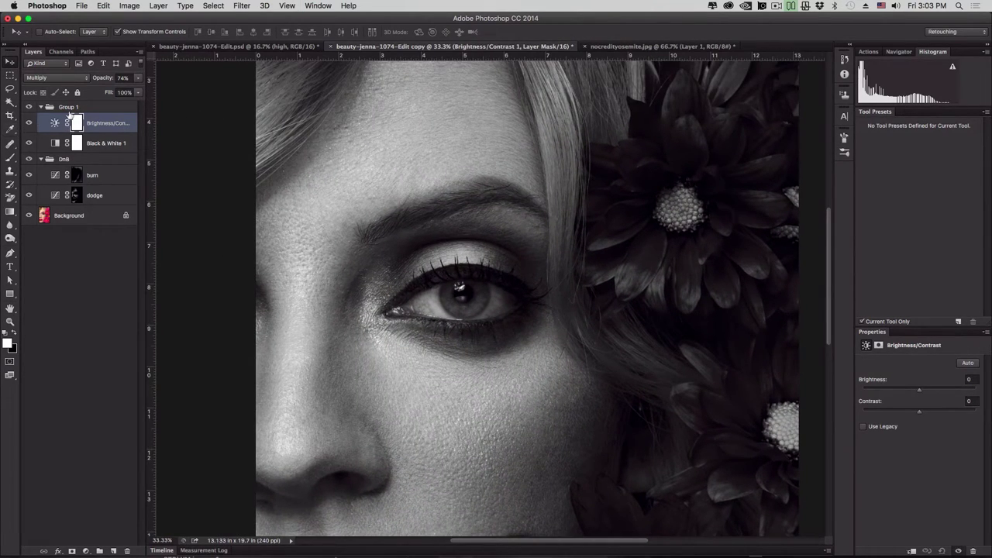
click(138, 79)
drag(127, 90, 113, 94)
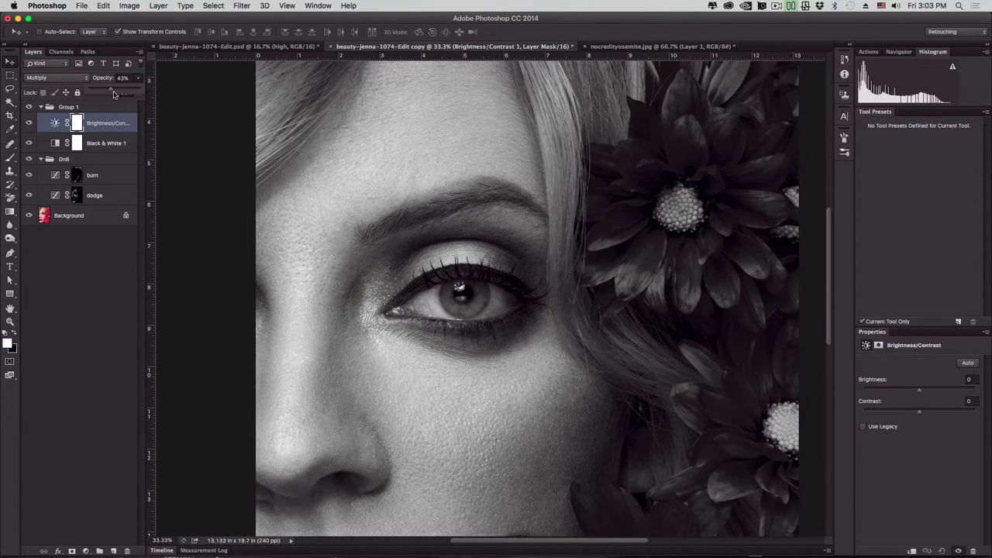
Target the burn layer's mask, switch to the Brush and lower its flow to about 2%
click(77, 175)
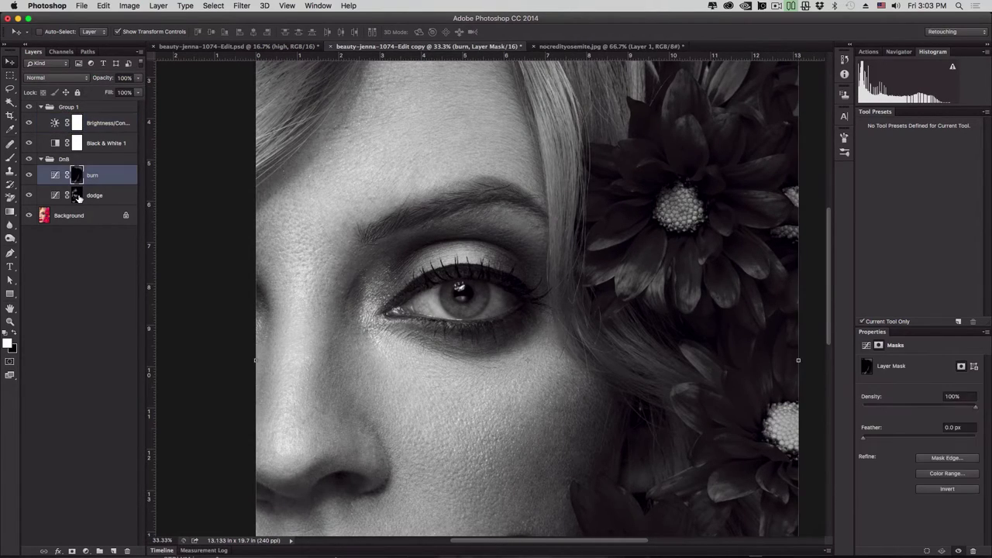
click(77, 196)
click(78, 178)
click(10, 158)
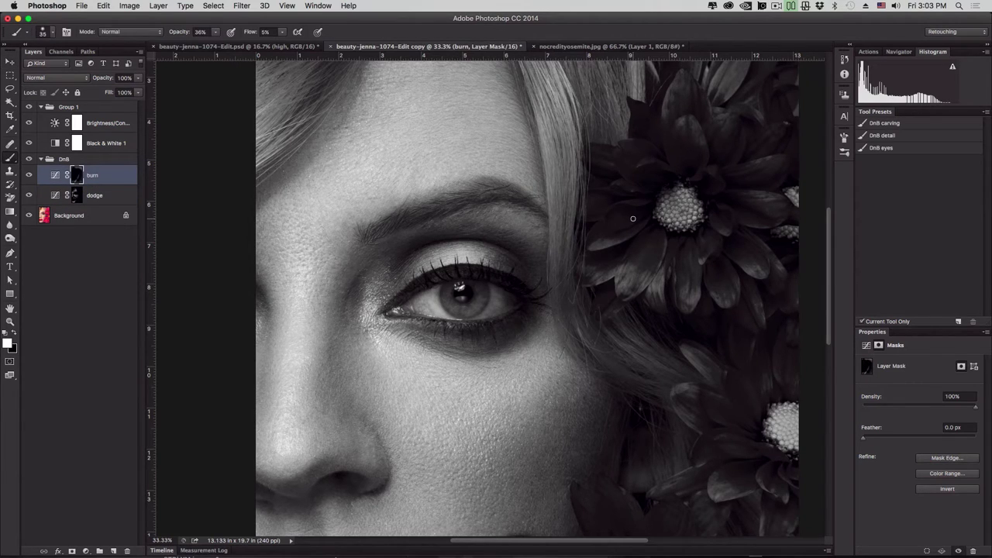
key(super+equal)
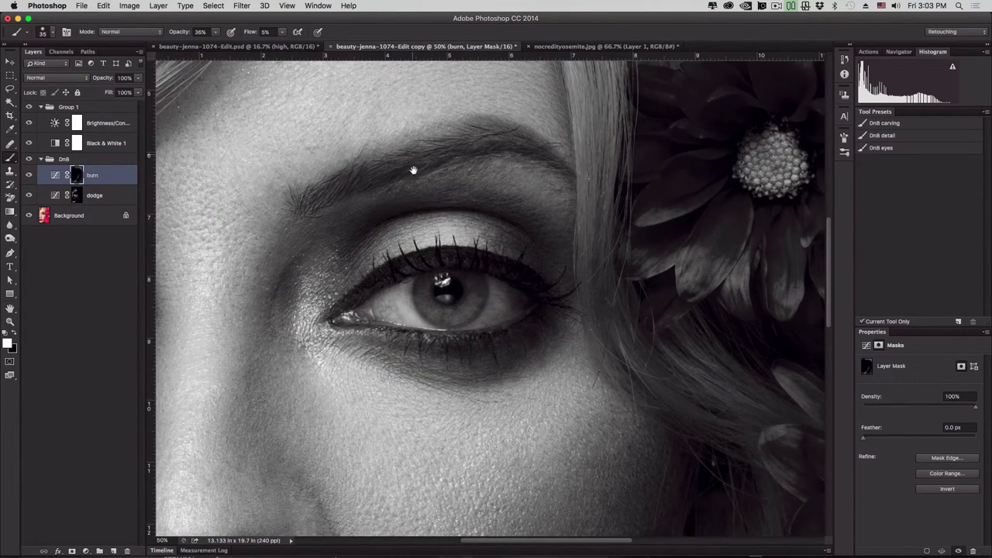
scroll(414, 166, up, 2)
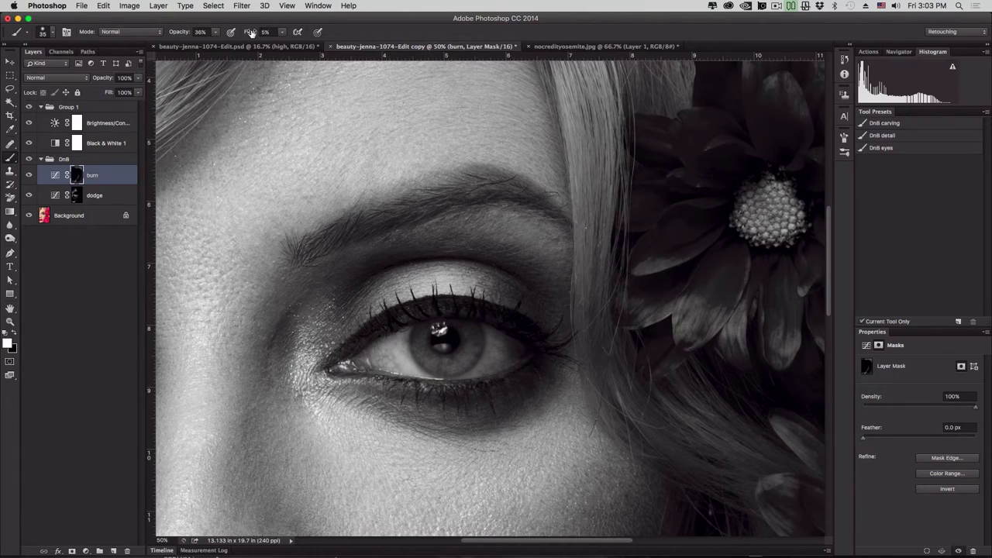
drag(254, 33, 251, 33)
Darken the eyebrow on the burn mask with a 100 px brush at 54% opacity
key(bracketleft)
key(bracketright)
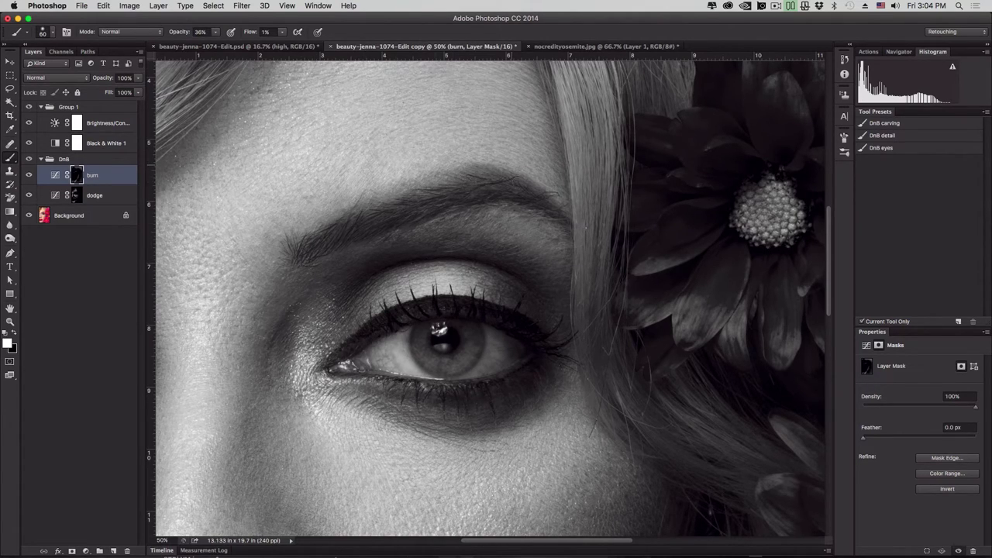
key(super+minus)
key(super+minus)
key(super+minus)
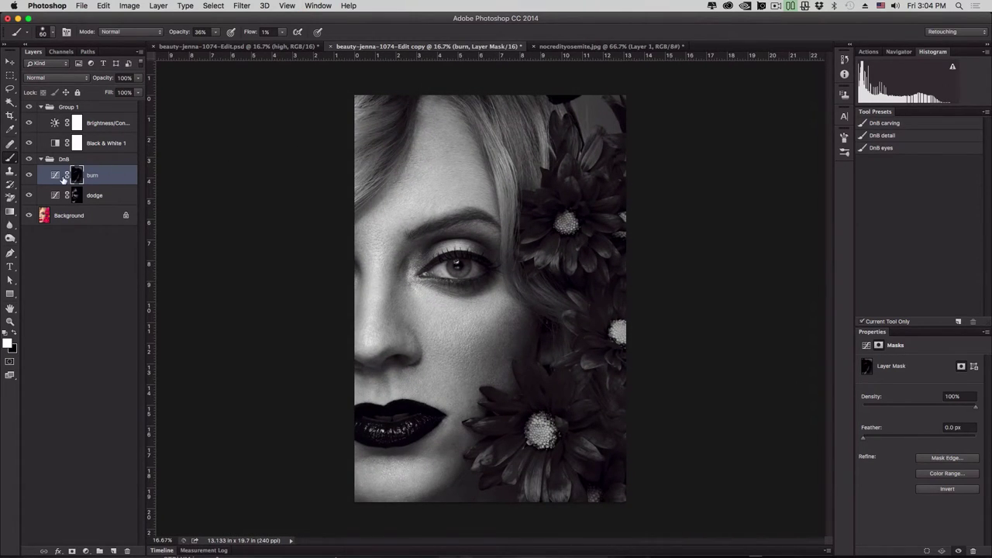
click(29, 175)
click(29, 176)
key(super+plus)
key(super+plus)
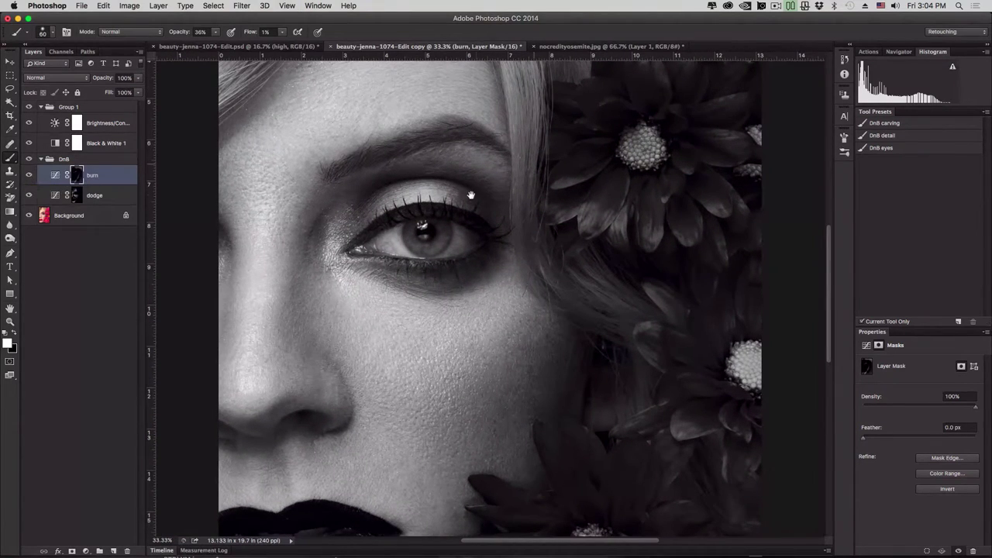
drag(454, 221, 461, 272)
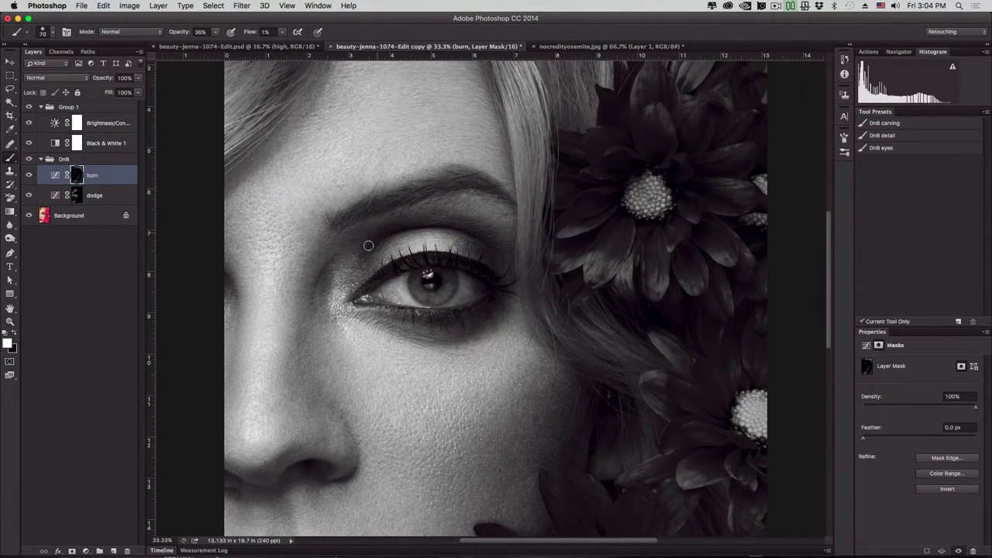
key(bracketright)
key(bracketright)
drag(180, 36, 188, 39)
key(bracketright)
mouse_move(344, 219)
mouse_down()
mouse_move(430, 182)
mouse_move(414, 190)
mouse_move(436, 191)
mouse_move(421, 183)
mouse_move(474, 178)
mouse_move(494, 190)
mouse_move(456, 177)
mouse_move(356, 222)
mouse_move(332, 220)
mouse_move(465, 176)
mouse_move(496, 184)
mouse_move(511, 203)
mouse_up()
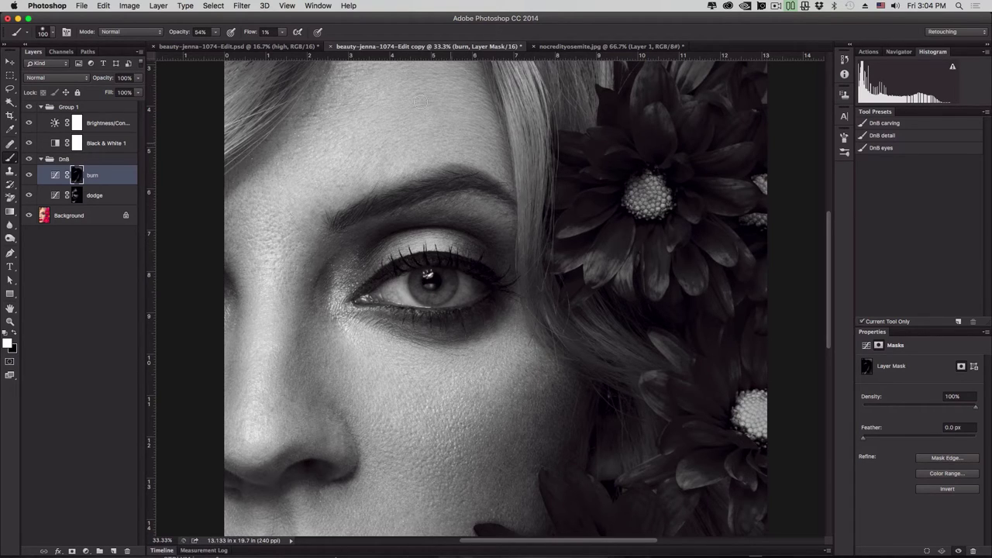
At 66.7% zoom, lighten the eyelid and brow on the dodge mask, brush sizes 50 to 20
click(79, 195)
key(super+equal)
key(super+equal)
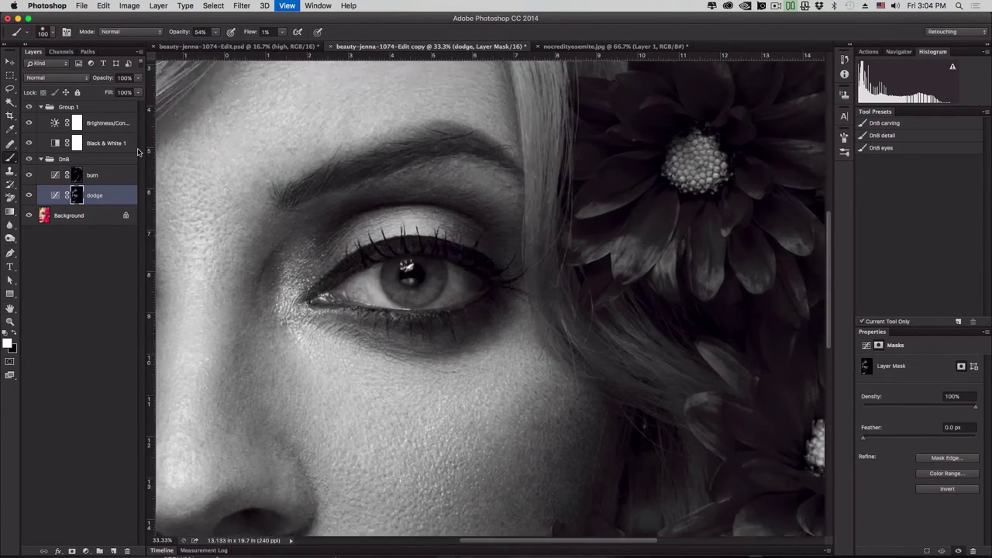
drag(585, 222, 626, 321)
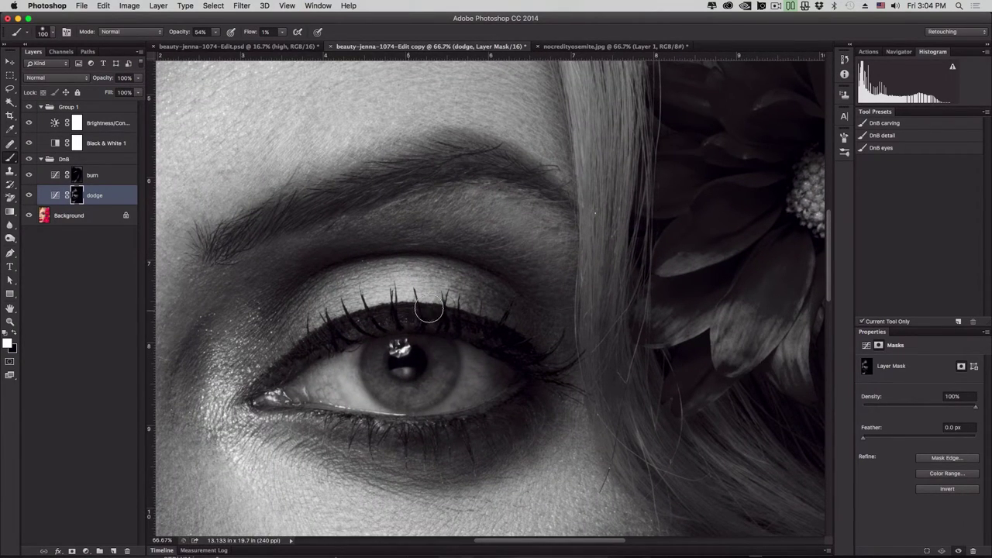
key(bracketleft)
key(bracketleft)
key(bracketleft)
key(bracketleft)
key(bracketleft)
key(bracketleft)
key(bracketleft)
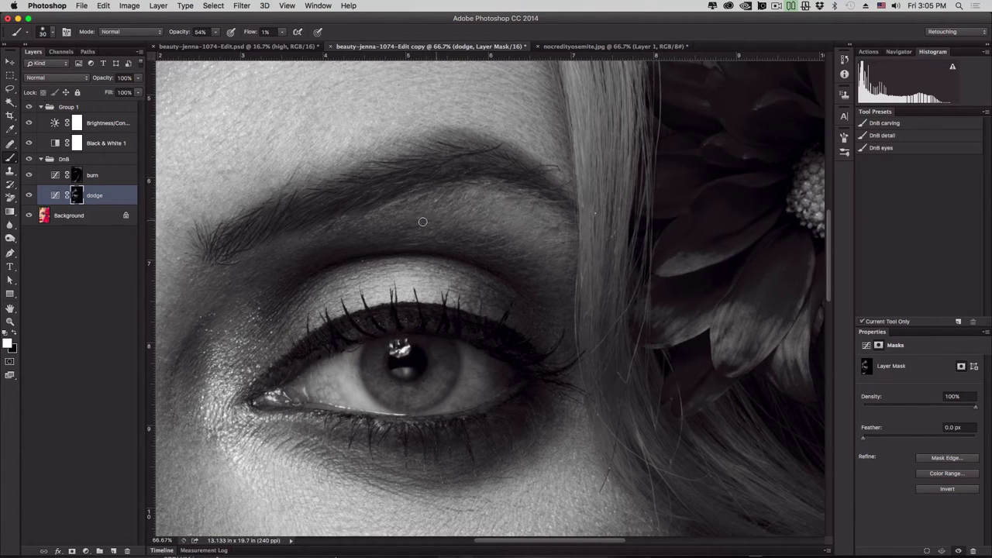
key(bracketleft)
key(bracketright)
key(bracketright)
key(bracketleft)
key(bracketleft)
key(super+minus)
key(super+minus)
key(super+minus)
key(super+minus)
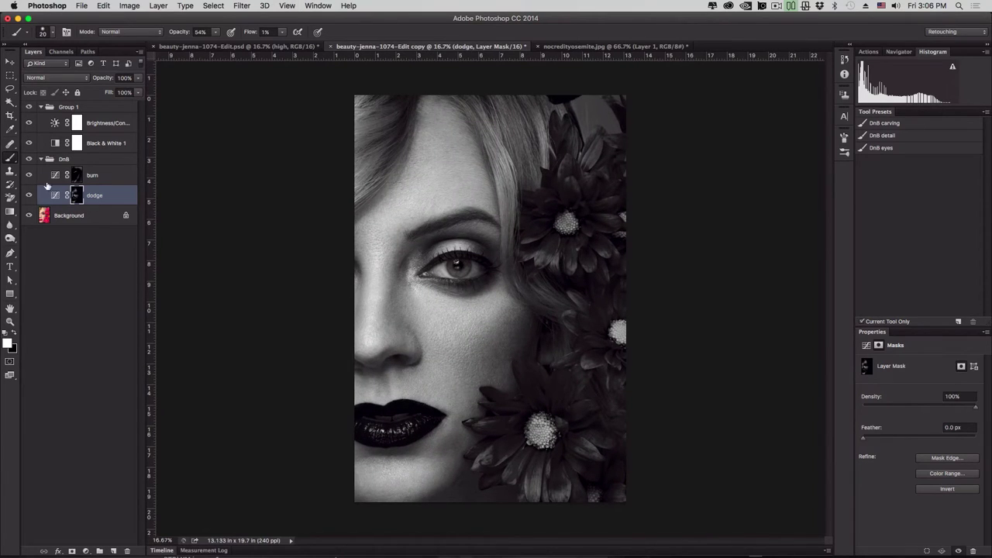
click(28, 159)
click(28, 159)
click(28, 159)
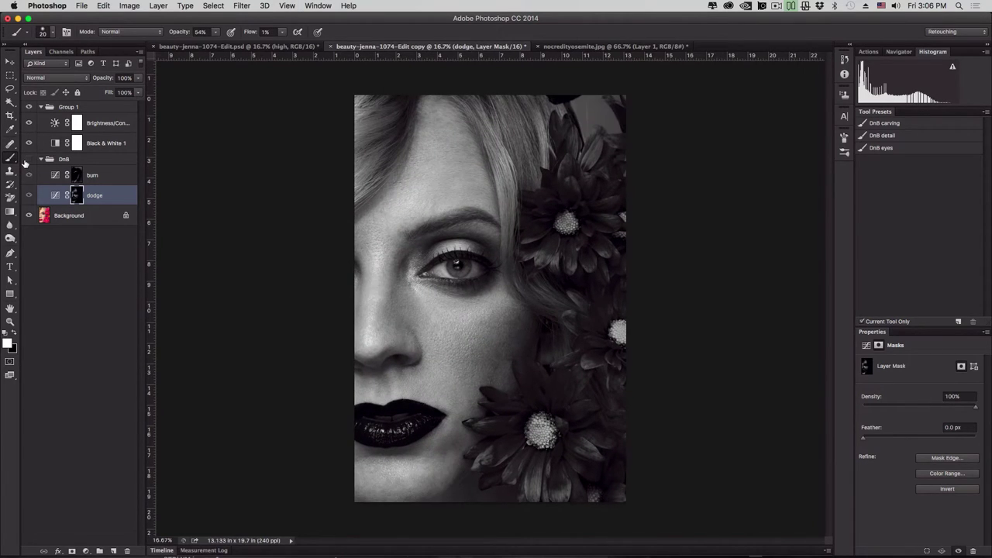
click(28, 159)
click(28, 159)
click(28, 159)
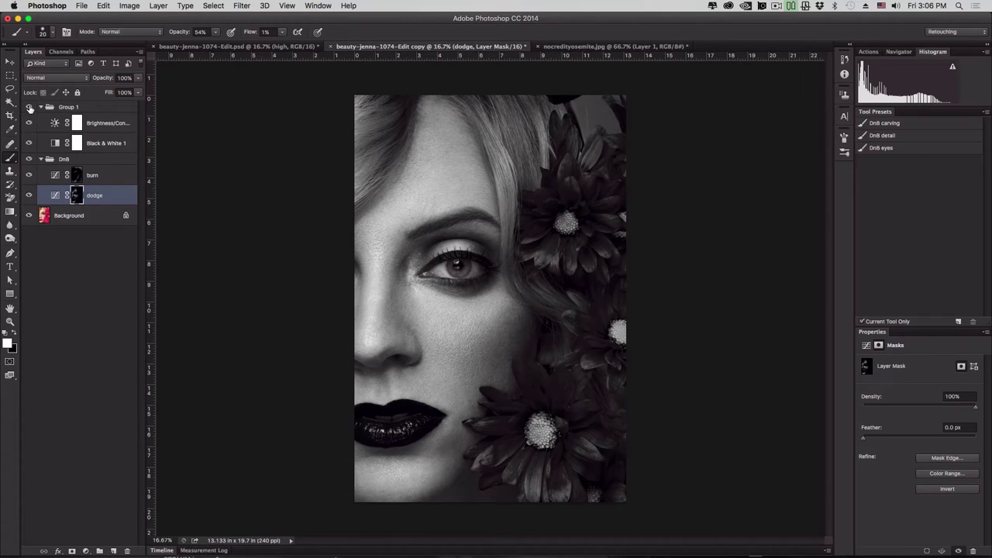
click(28, 107)
click(28, 159)
click(28, 159)
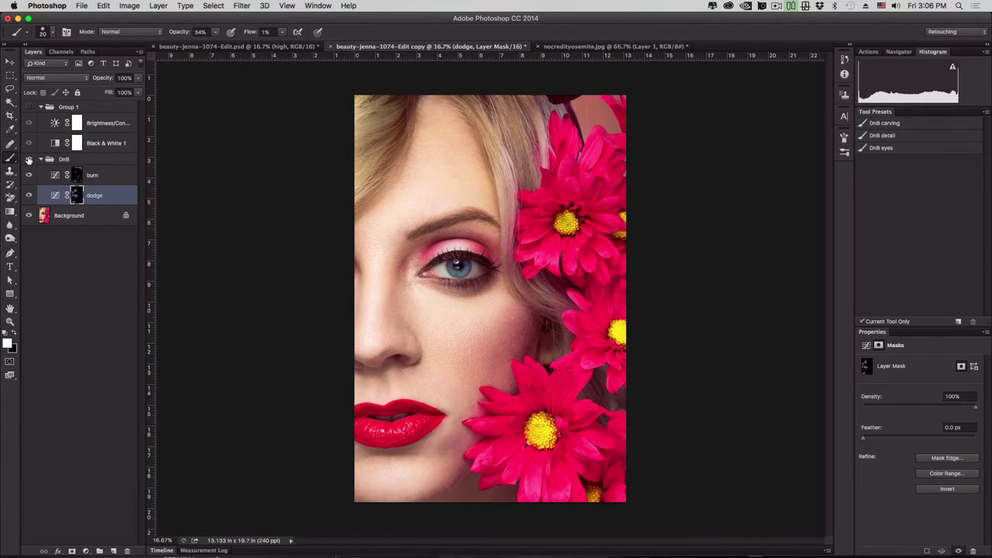
key(super+plus)
key(super+plus)
key(super+plus)
key(super+plus)
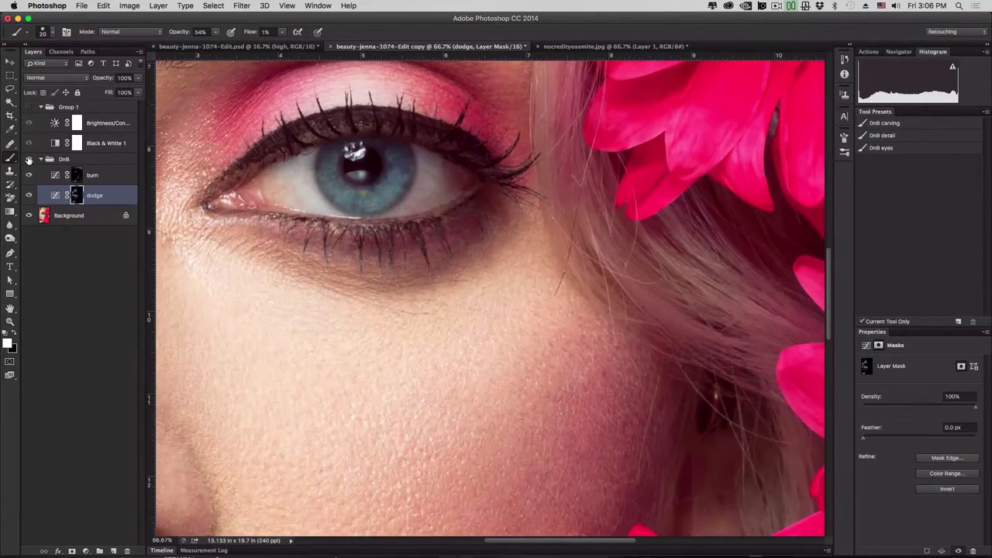
drag(323, 263, 417, 394)
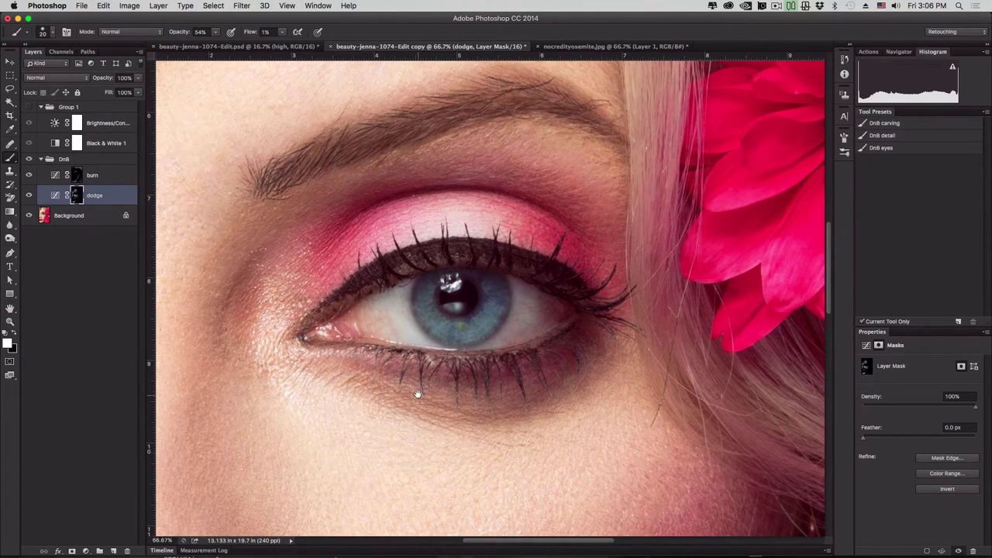
click(78, 178)
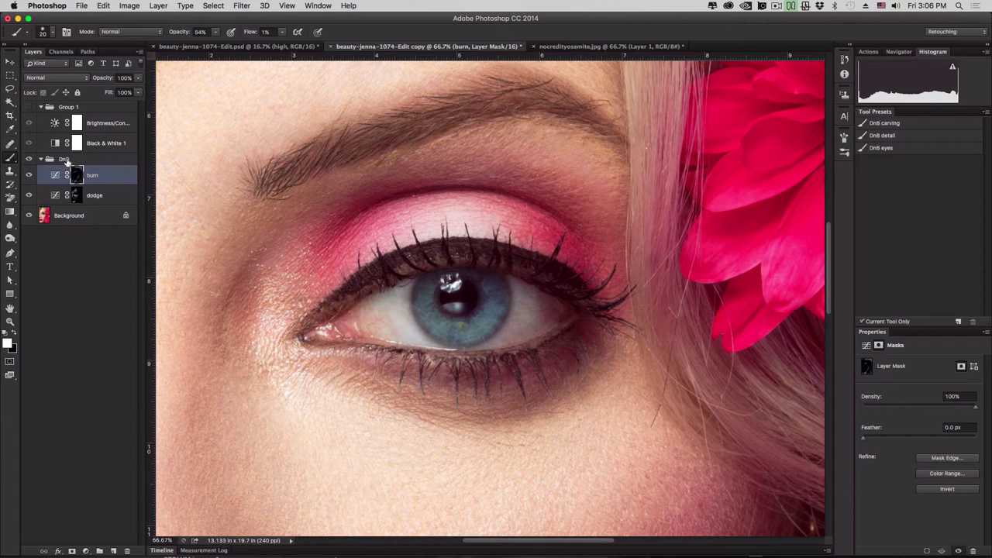
click(29, 108)
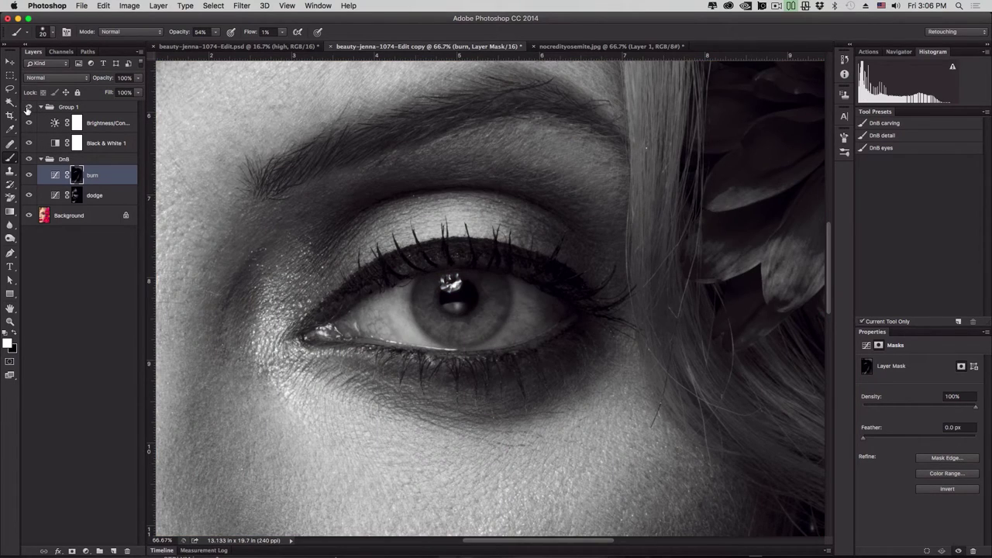
click(29, 108)
click(28, 108)
click(97, 124)
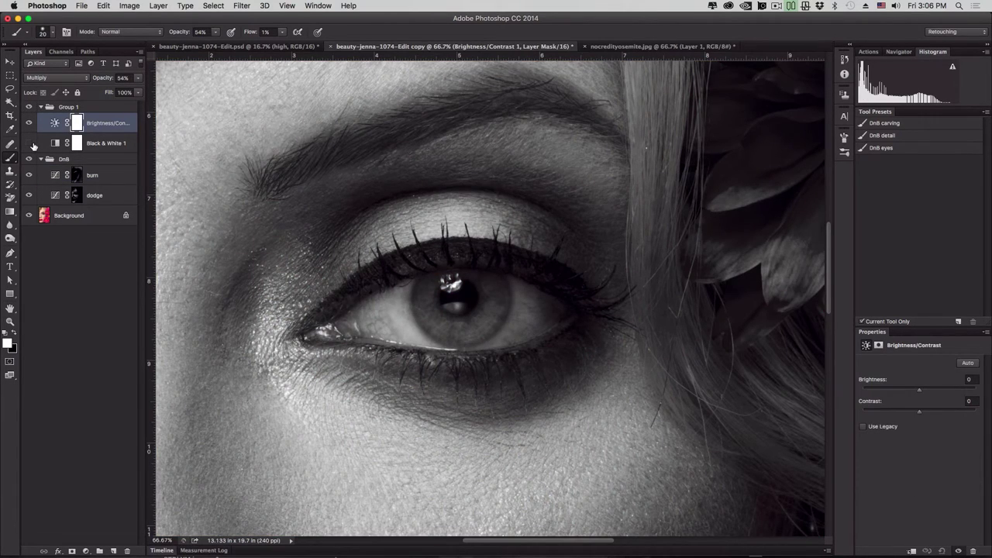
Check colour via Black & White 1, hide the Brightness/Contrast helper, and target the burn mask
click(29, 142)
click(28, 142)
click(29, 122)
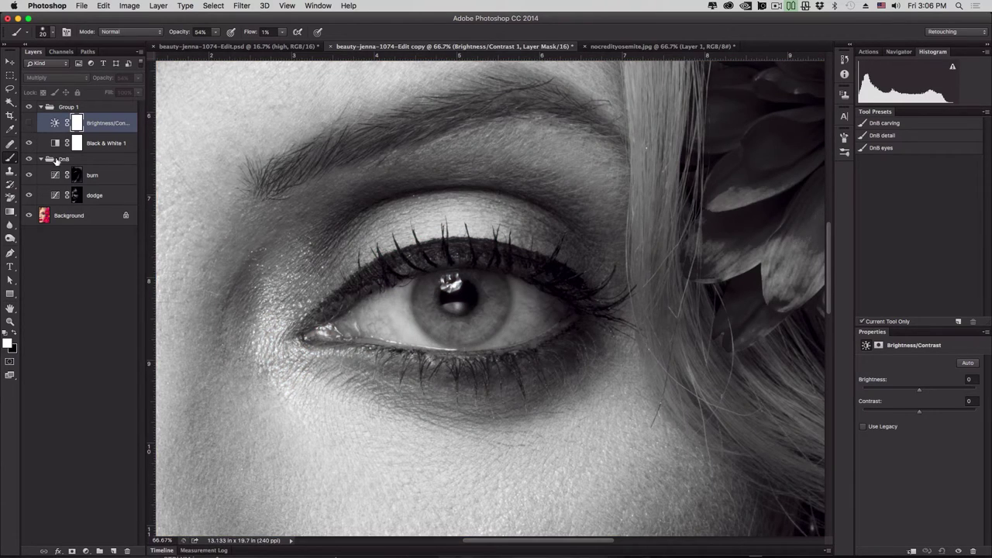
click(95, 198)
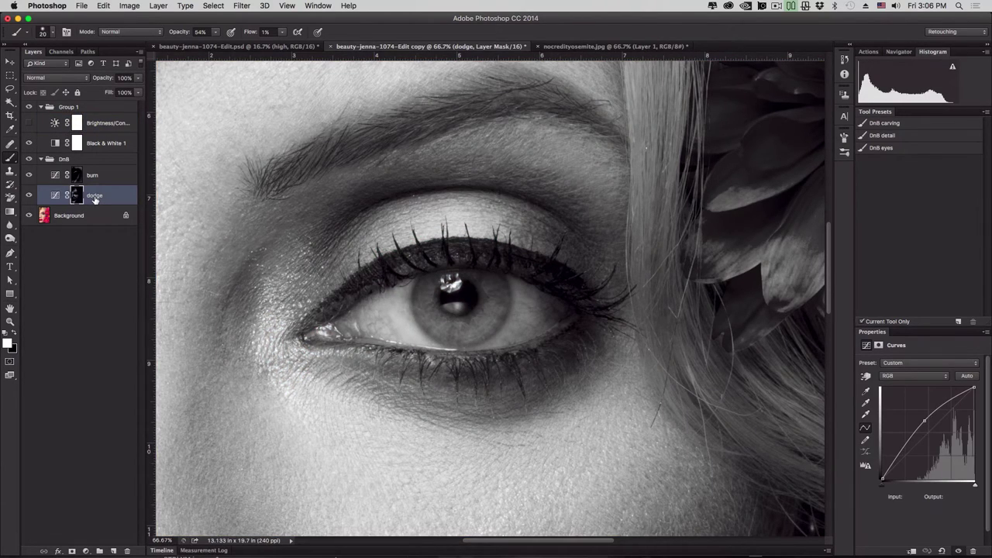
click(77, 177)
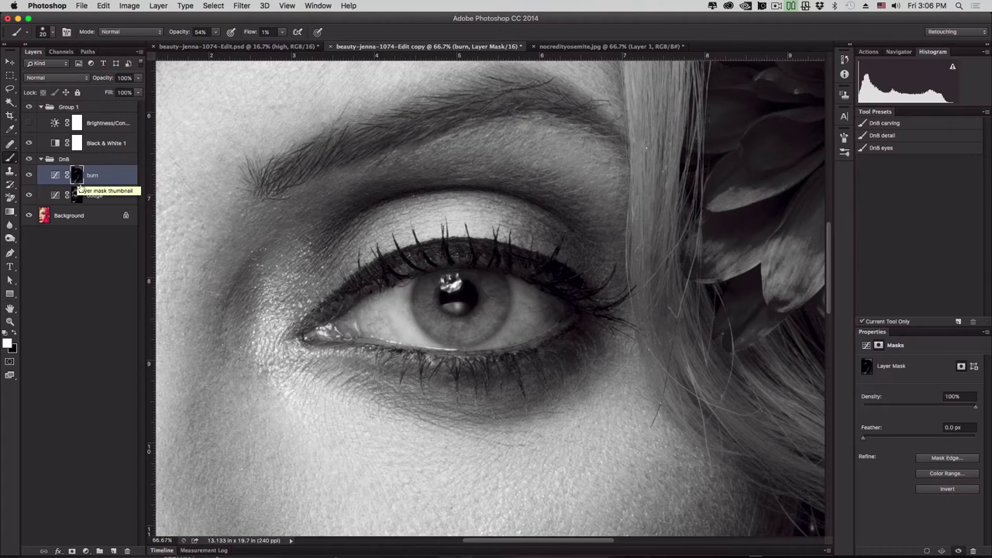
click(29, 175)
click(28, 175)
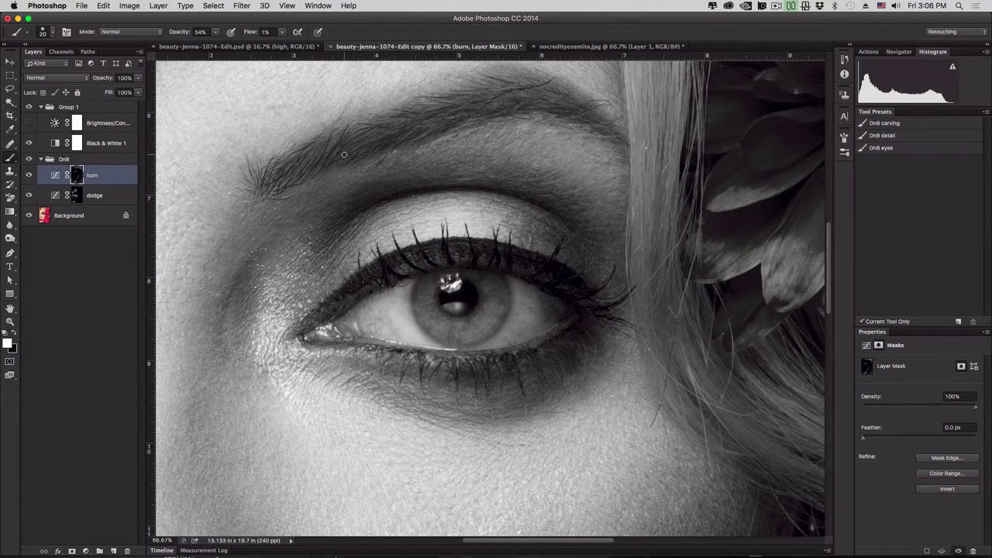
Deepen the inner eyebrow with a 45 px brush, raise flow to 4%, then zoom to 100%
key(bracketright)
key(bracketright)
key(bracketright)
key(bracketright)
key(bracketright)
mouse_move(273, 190)
mouse_down()
mouse_move(303, 166)
mouse_move(317, 181)
mouse_move(315, 164)
mouse_up()
drag(247, 36, 250, 39)
key(bracketright)
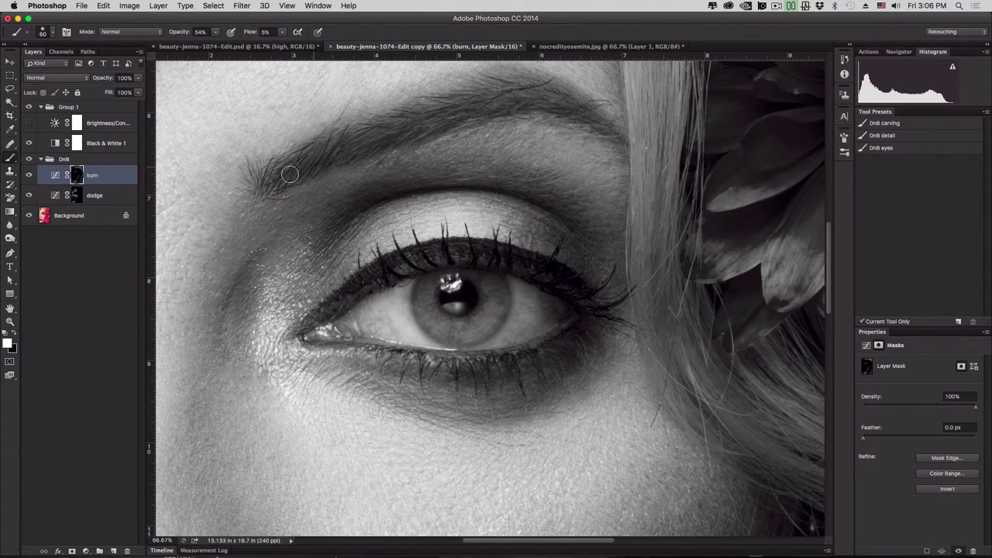
key(bracketright)
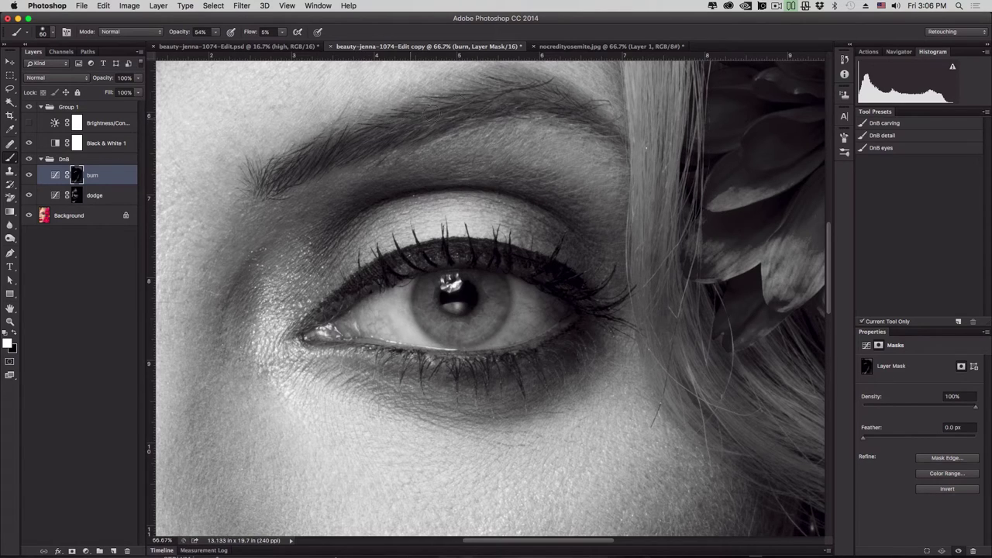
key(super+equal)
Burn the upper and lower lash lines on the burn mask with progressively smaller brush sizes
key(bracketleft)
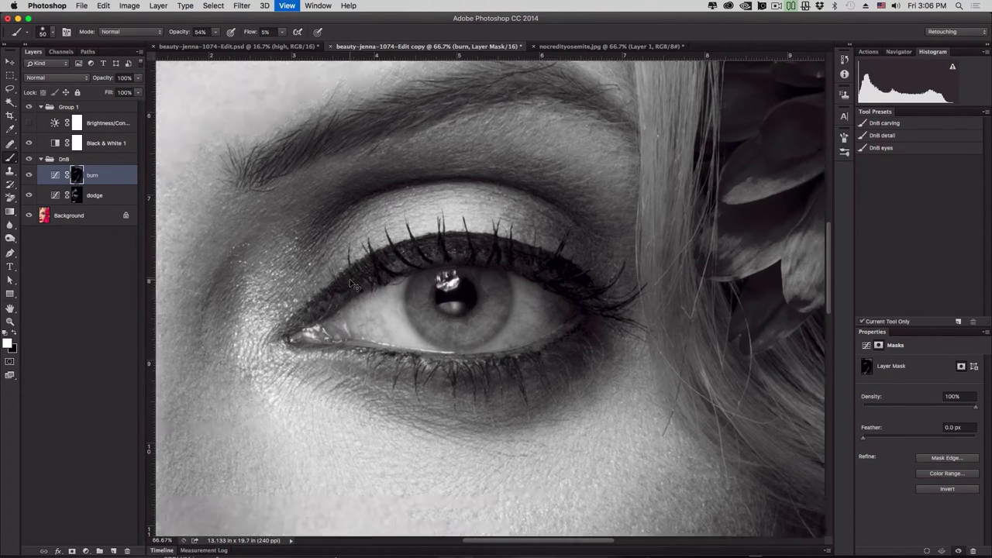
key(bracketleft)
key(bracketleft)
key(bracketleft)
key(bracketleft)
key(bracketleft)
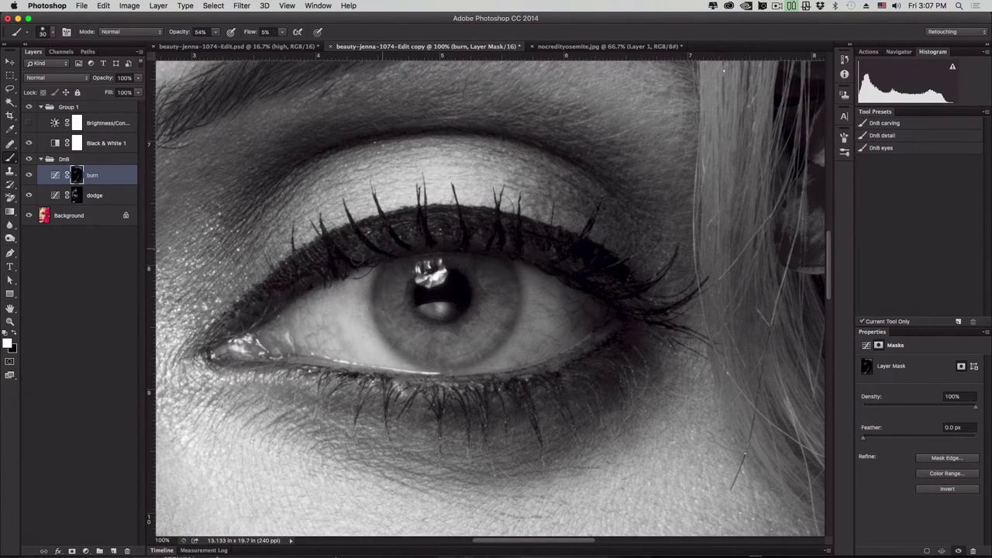
key(bracketleft)
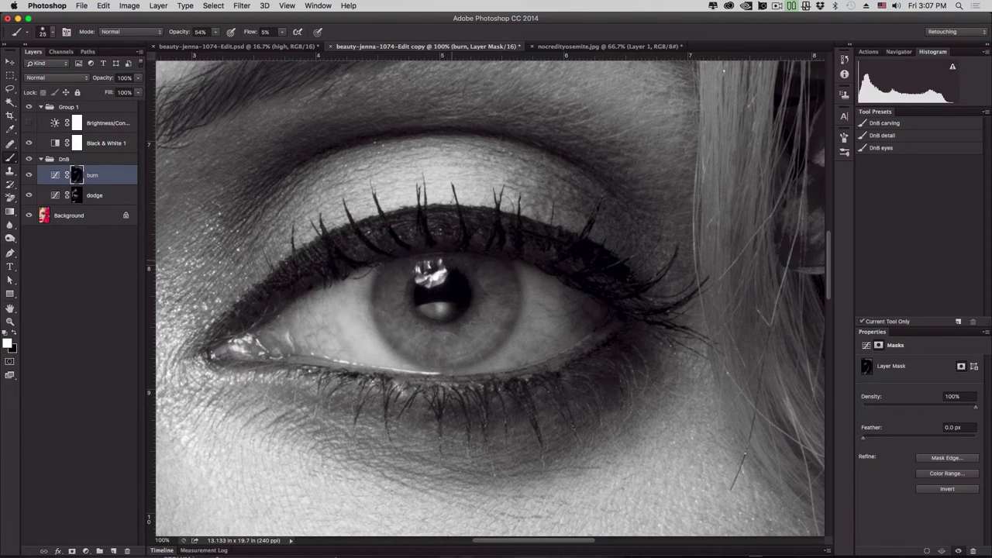
key(bracketleft)
key(bracketleft)
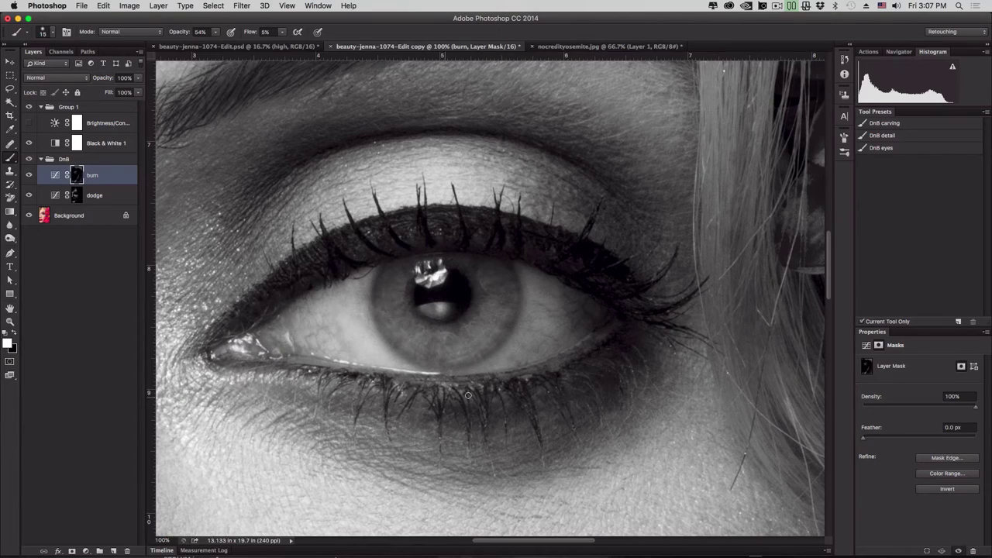
key(bracketright)
key(bracketright)
key(bracketright)
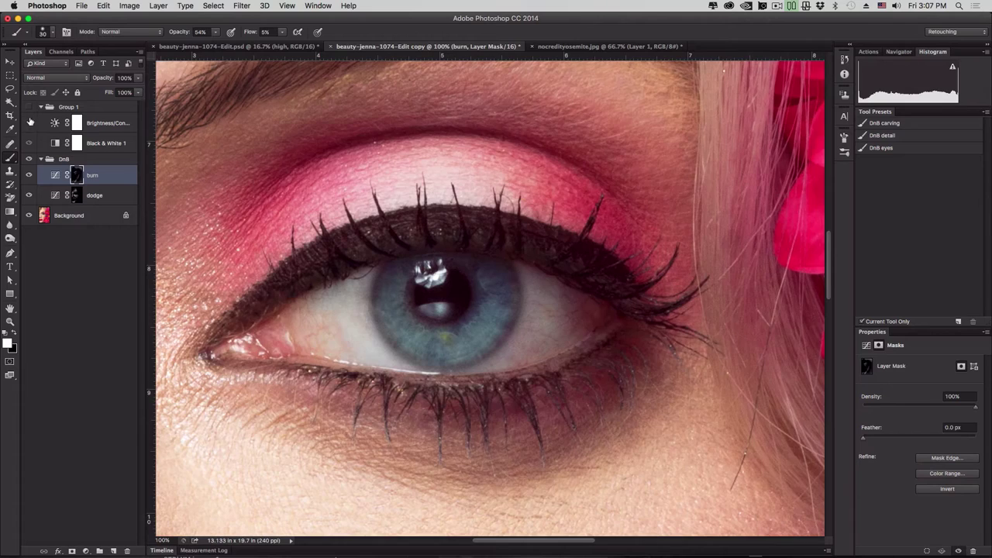
Hide the black-and-white helper group, compare the burn layer, and load the DnB eyes preset
click(29, 107)
click(29, 174)
click(29, 175)
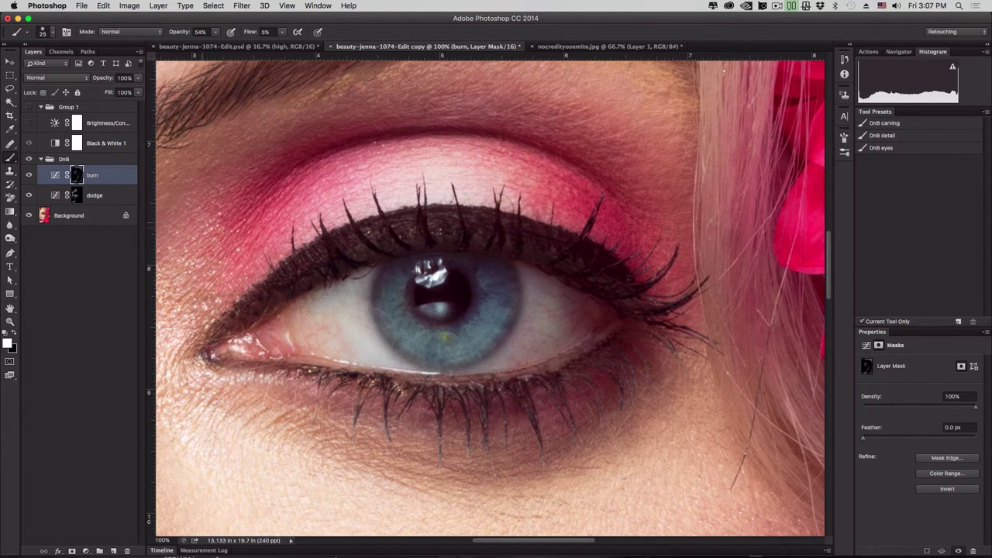
click(889, 150)
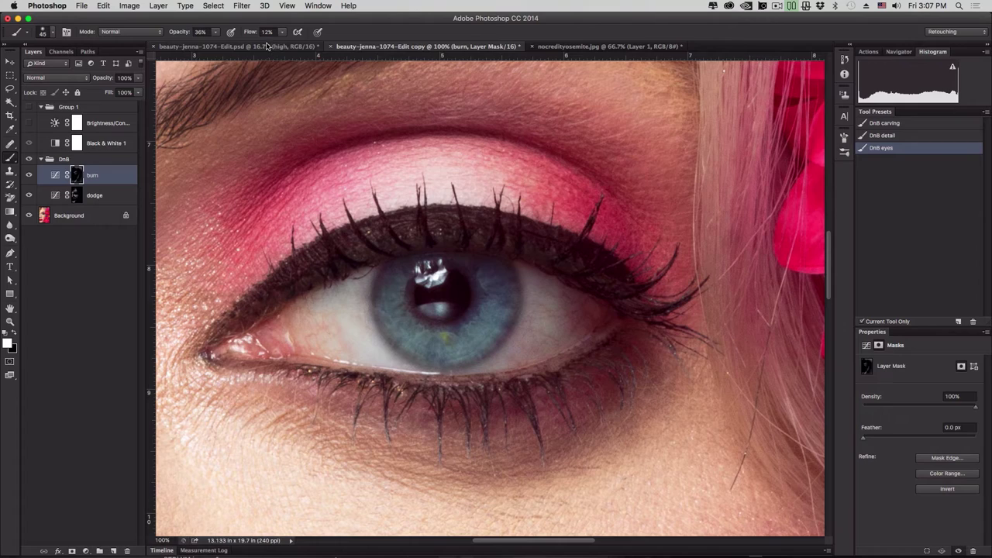
Brighten the lower pupil catchlight on the dodge mask, toggling the dodge layer to compare
click(78, 195)
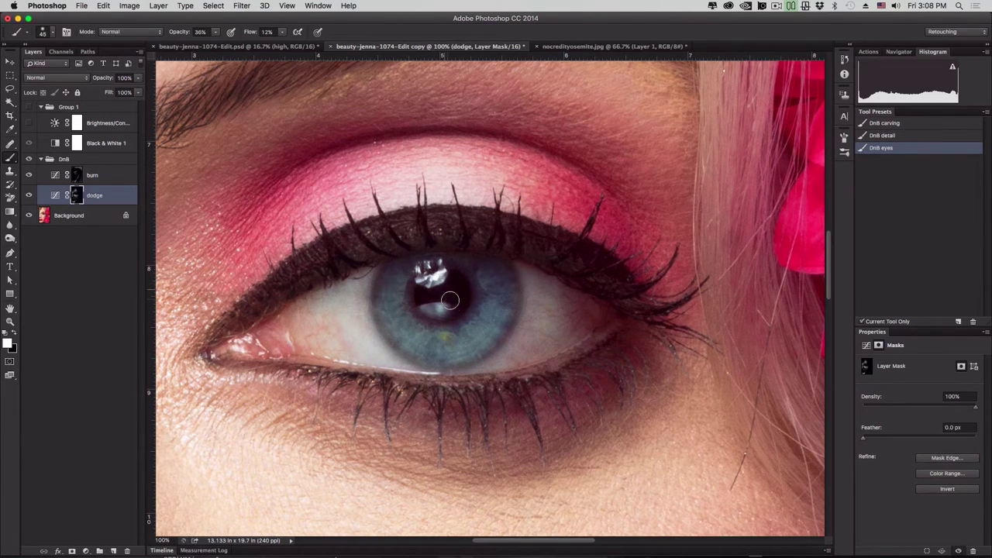
key(bracketright)
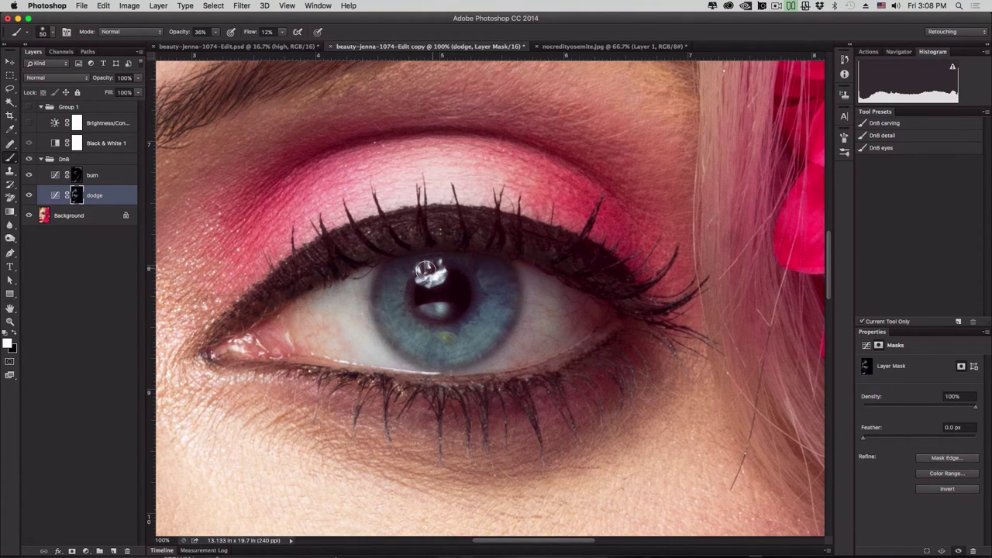
key(bracketleft)
key(bracketleft)
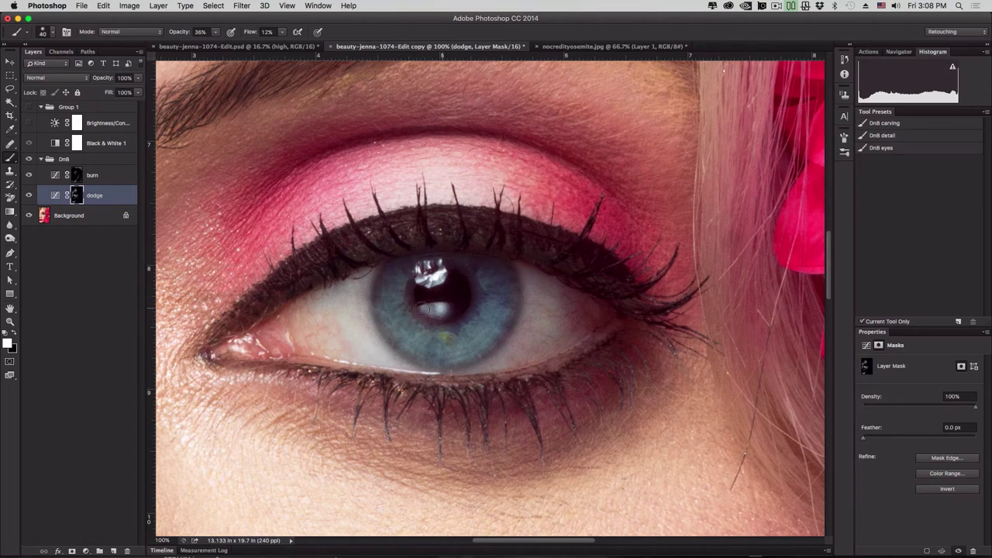
drag(431, 310, 448, 309)
click(28, 196)
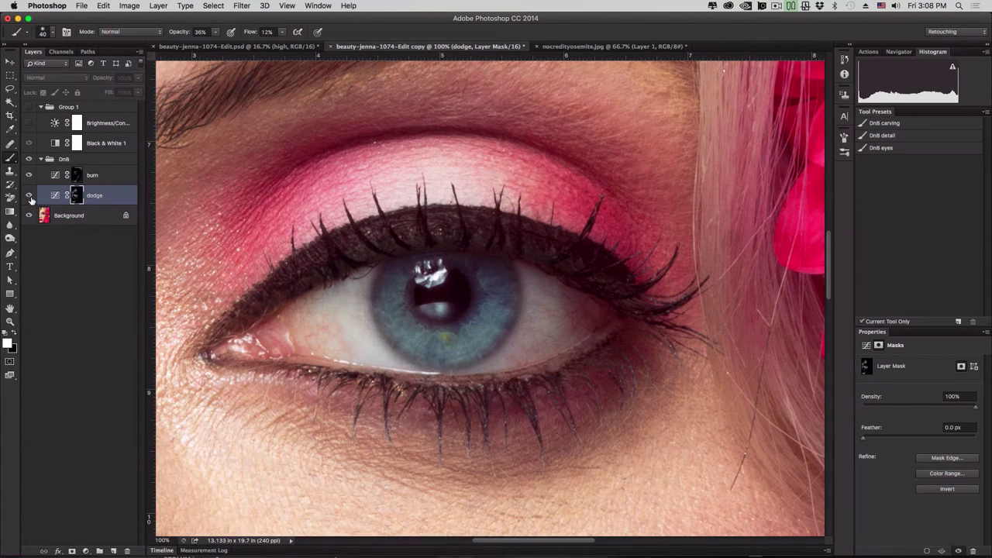
click(29, 196)
click(29, 196)
click(28, 195)
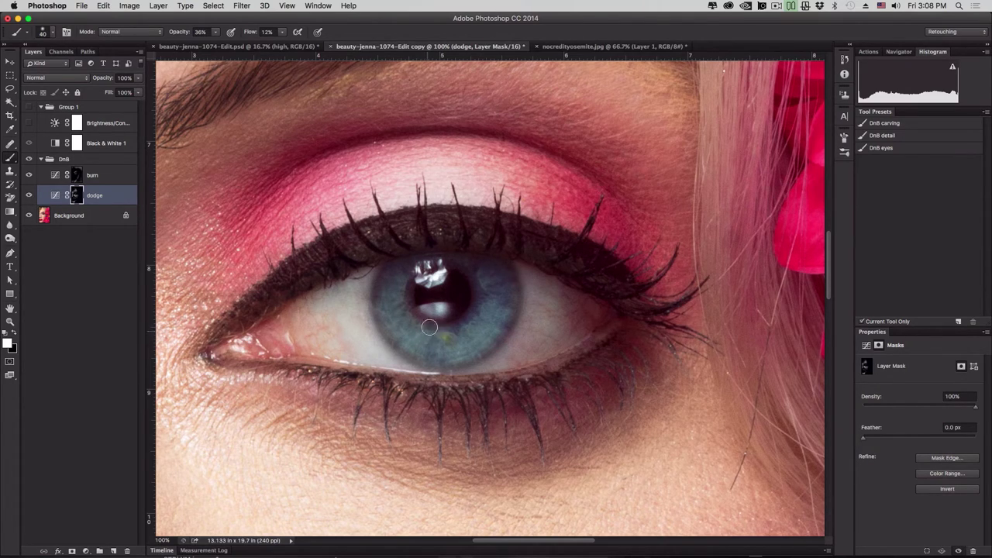
Dodge the catchlight and lower iris with brush flow adjusted to around 9%
mouse_move(437, 261)
mouse_down()
mouse_move(451, 363)
mouse_move(447, 281)
mouse_move(427, 260)
mouse_up()
drag(249, 37, 250, 36)
text(100)
key(Return)
drag(248, 36, 248, 35)
drag(242, 35, 249, 36)
key(bracketright)
key(bracketright)
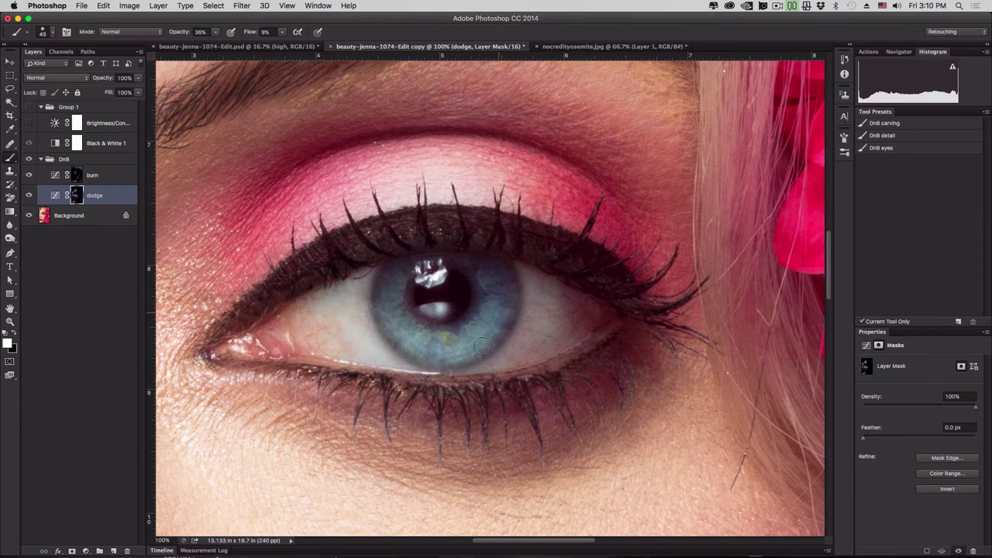
Dodge the iris edge and eye white on the dodge mask, varying the brush size
key(bracketleft)
key(bracketright)
key(bracketright)
key(bracketright)
key(bracketleft)
key(bracketleft)
key(bracketleft)
key(bracketleft)
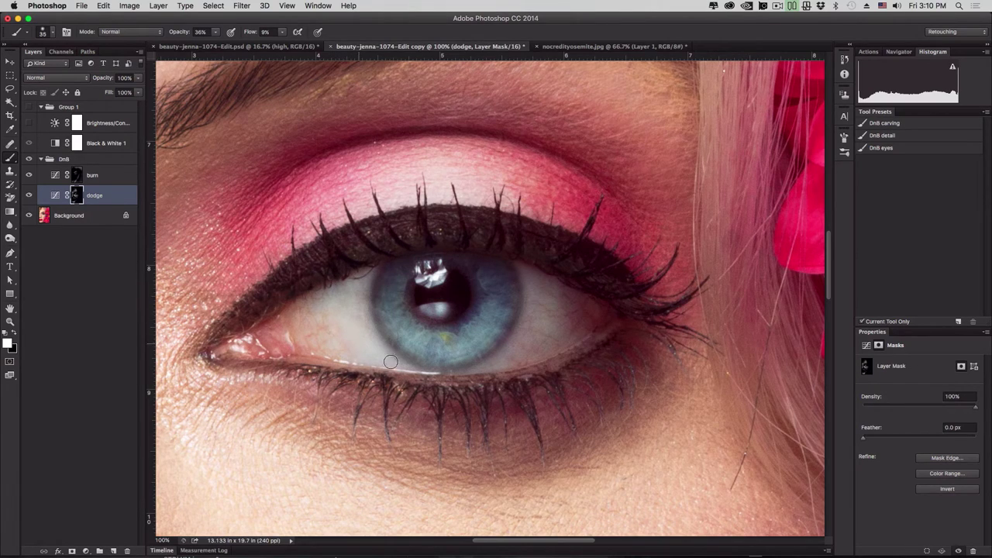
key(bracketright)
key(bracketright)
key(bracketright)
key(bracketright)
key(bracketright)
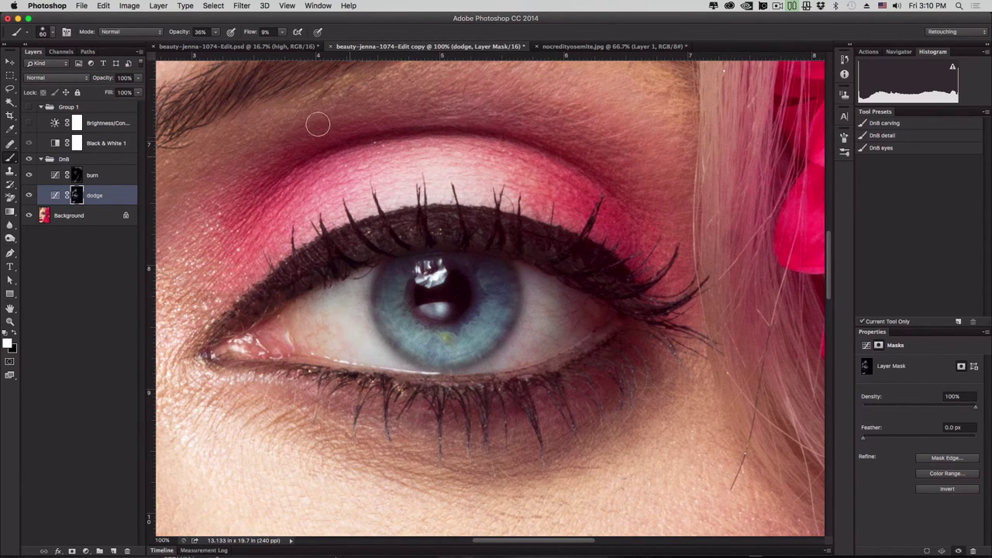
Reload the DnB eyes preset at 65% opacity and dodge the lower rim, comparing the dodge layer
click(913, 149)
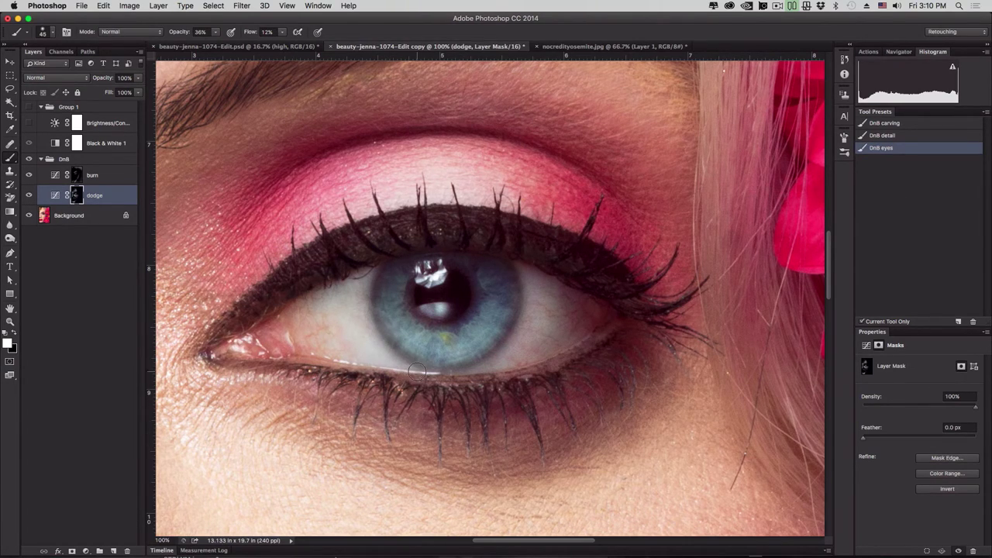
key(bracketleft)
key(bracketleft)
key(bracketleft)
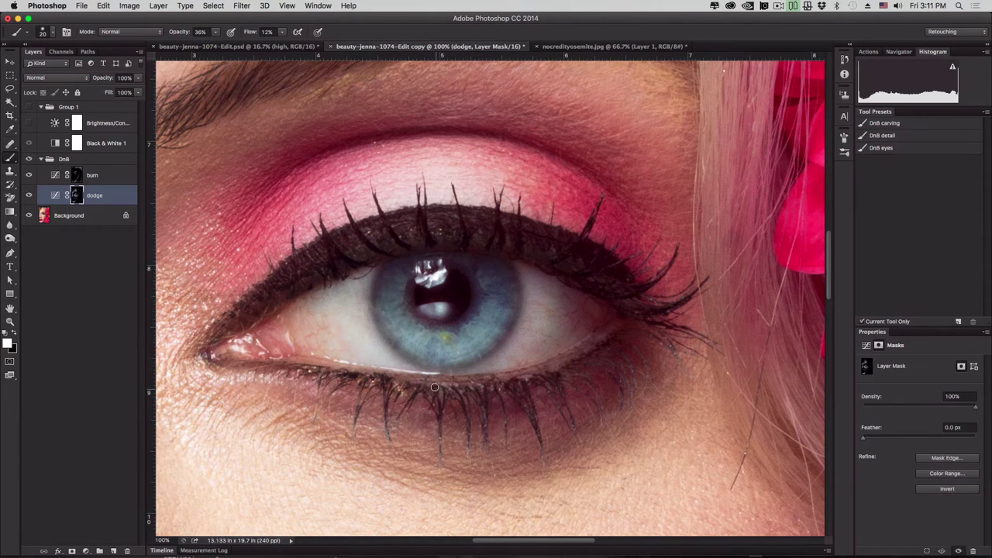
key(bracketleft)
drag(179, 32, 205, 34)
key(bracketright)
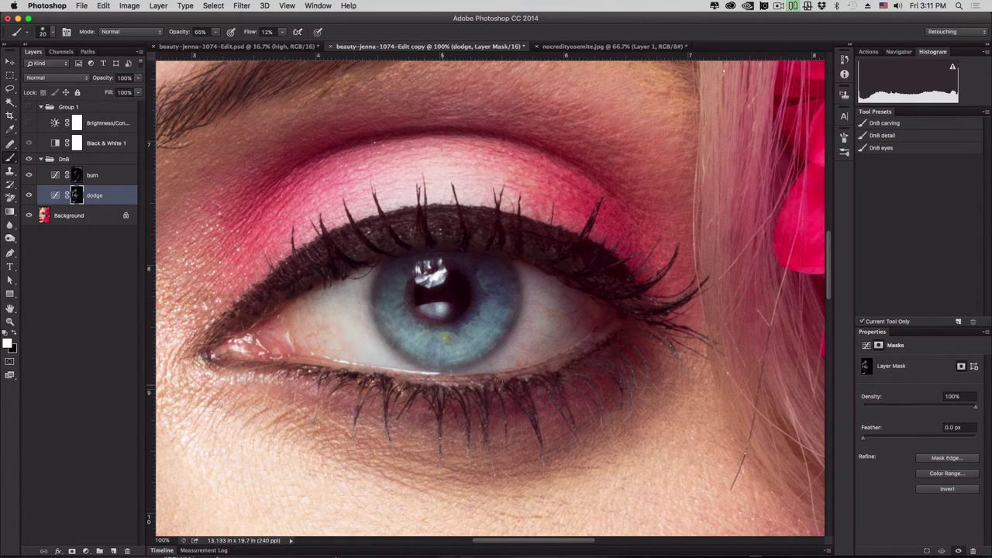
key(bracketleft)
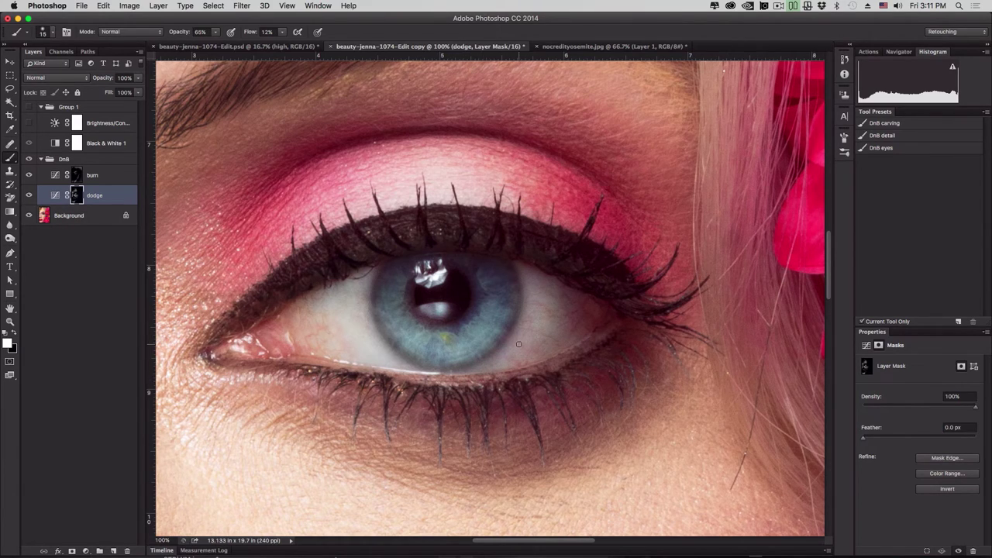
click(29, 195)
click(30, 195)
click(90, 196)
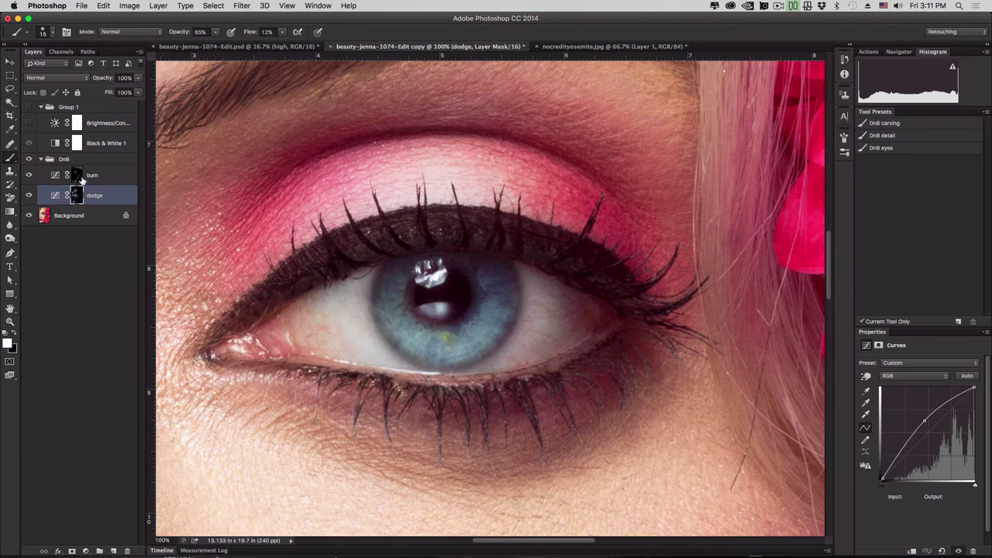
Return to the dodge layer and harden the brush to roughly 90%
click(78, 177)
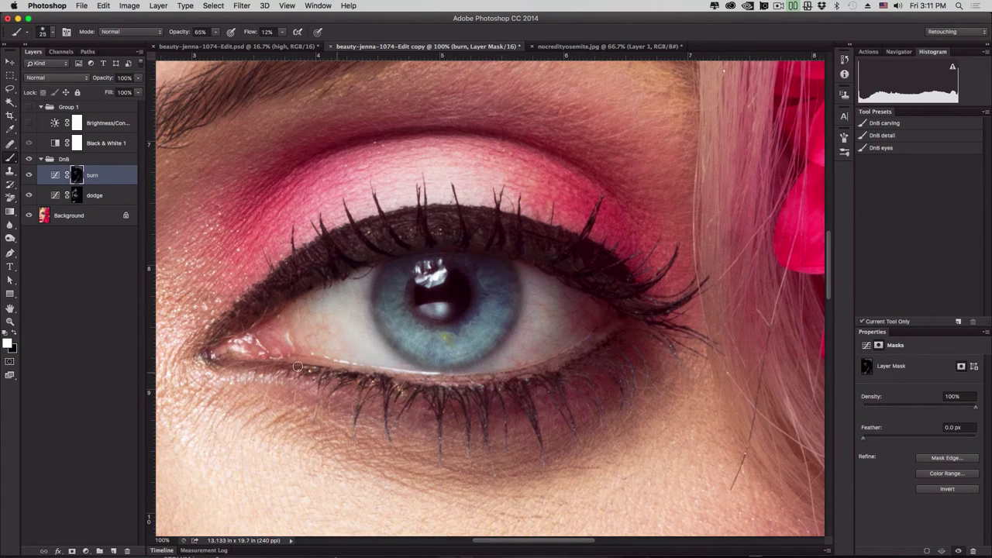
key(bracketright)
click(81, 200)
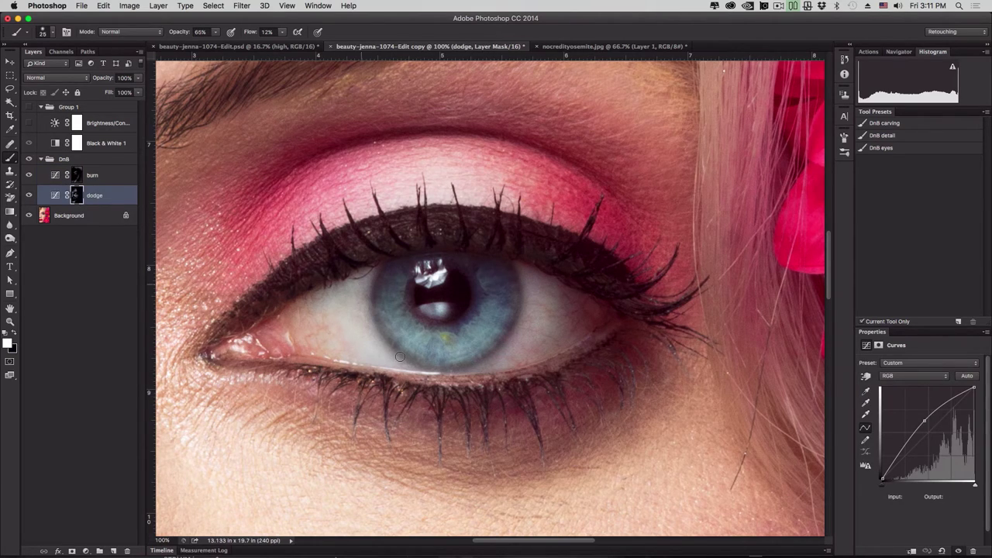
right_click(414, 282)
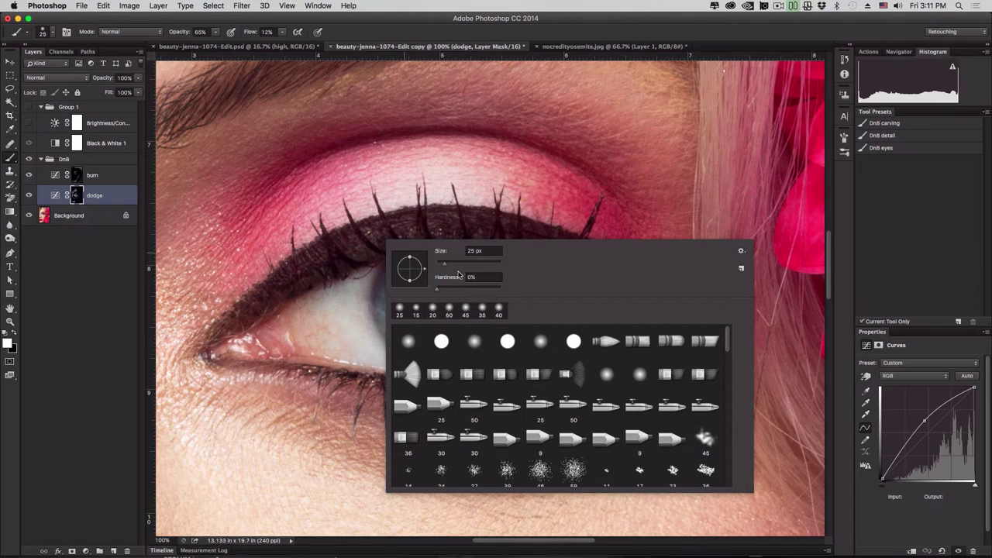
drag(452, 287, 499, 285)
key(Return)
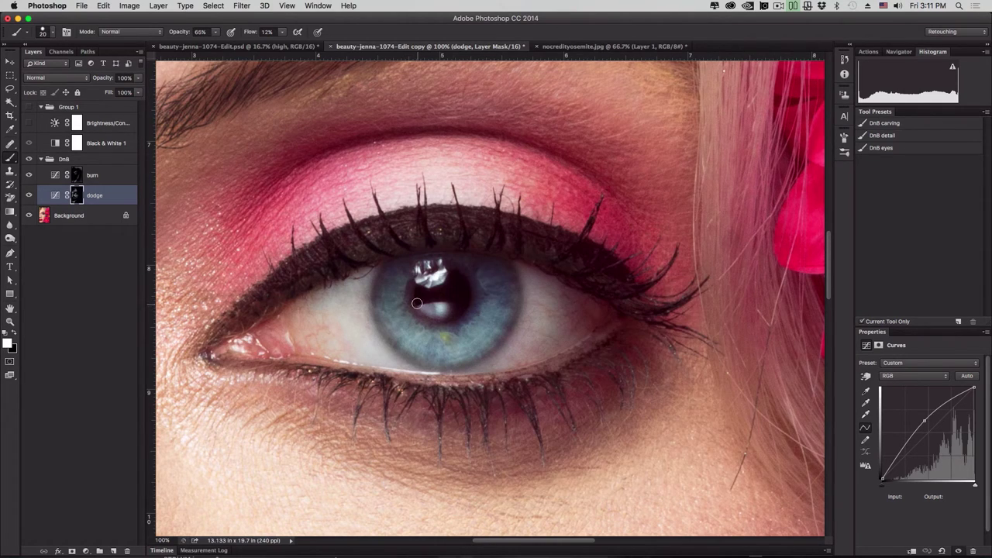
Set brush opacity to 88% and flow to 28%, dodging crisp iris highlights and undoing one stroke
key(bracketleft)
key(bracketleft)
key(bracketleft)
drag(181, 36, 184, 36)
text(100)
key(Return)
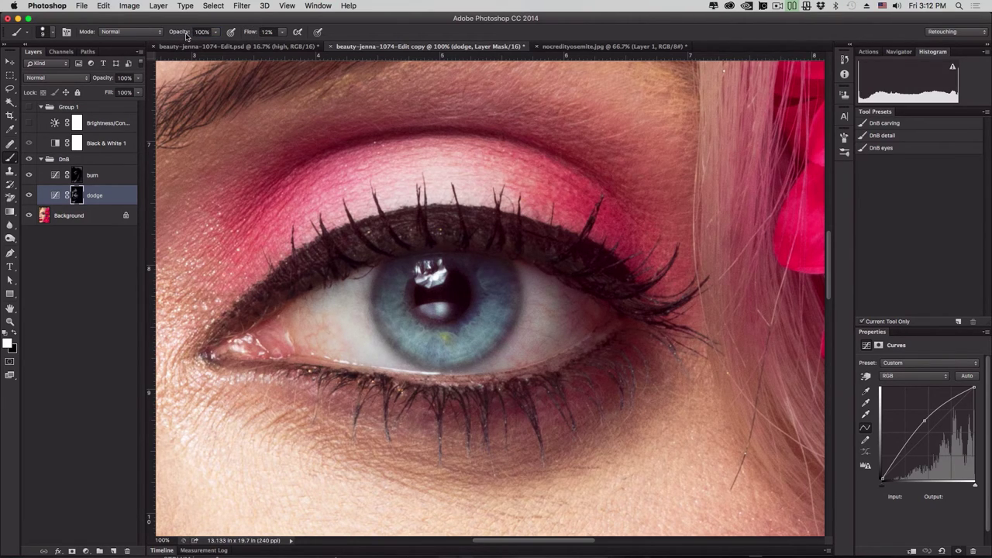
drag(185, 34, 178, 34)
mouse_move(246, 34)
mouse_down()
mouse_move(266, 41)
mouse_move(237, 34)
mouse_up()
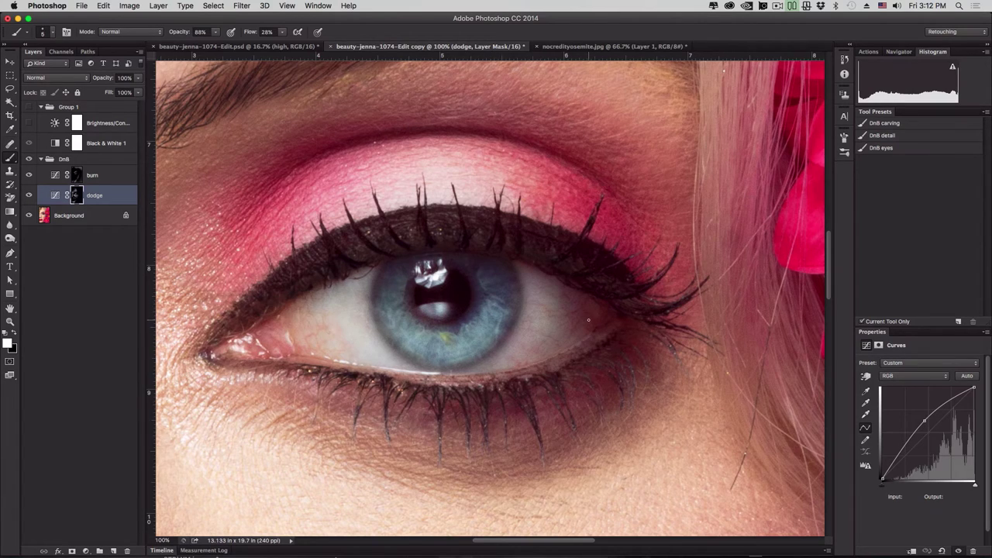
key(super+z)
Fit the portrait on screen, toggle the DnB group repeatedly for before/after, then show Group 1's grayscale
key(super+0)
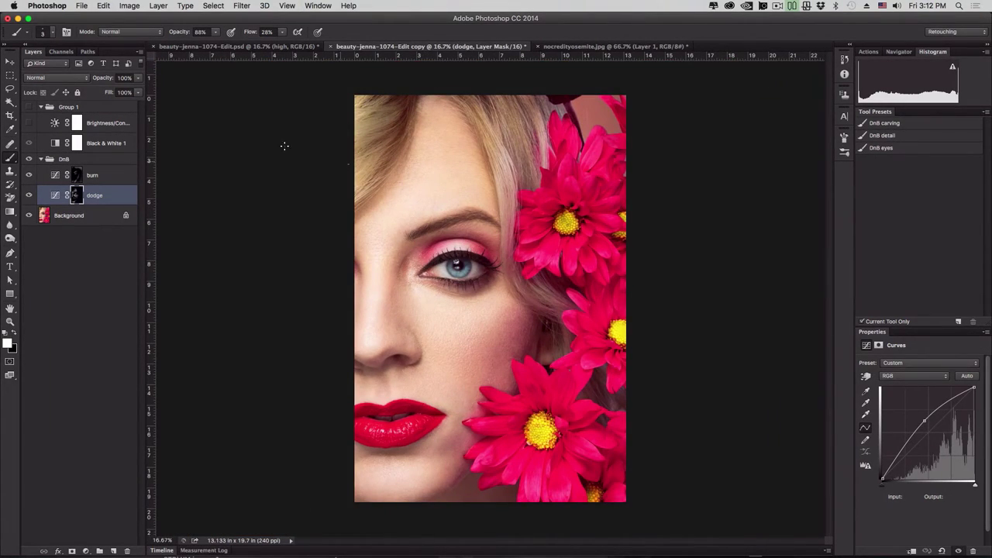
click(29, 159)
click(29, 159)
click(29, 159)
click(29, 159)
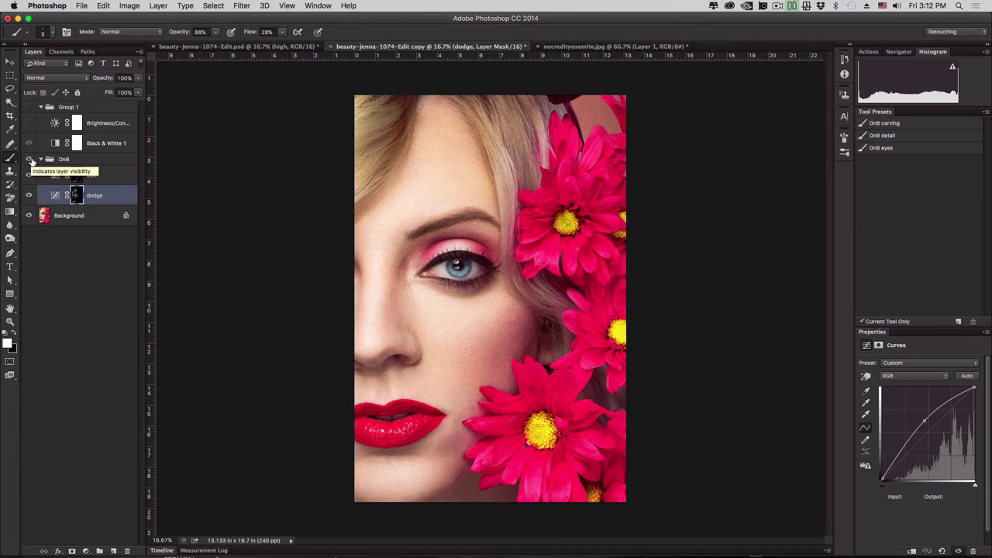
click(29, 159)
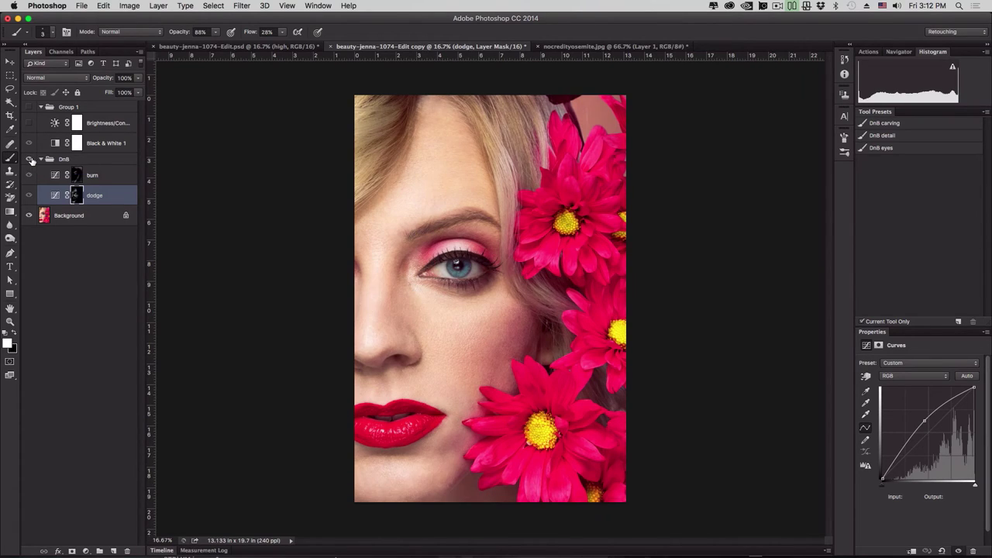
click(28, 159)
click(29, 159)
click(29, 159)
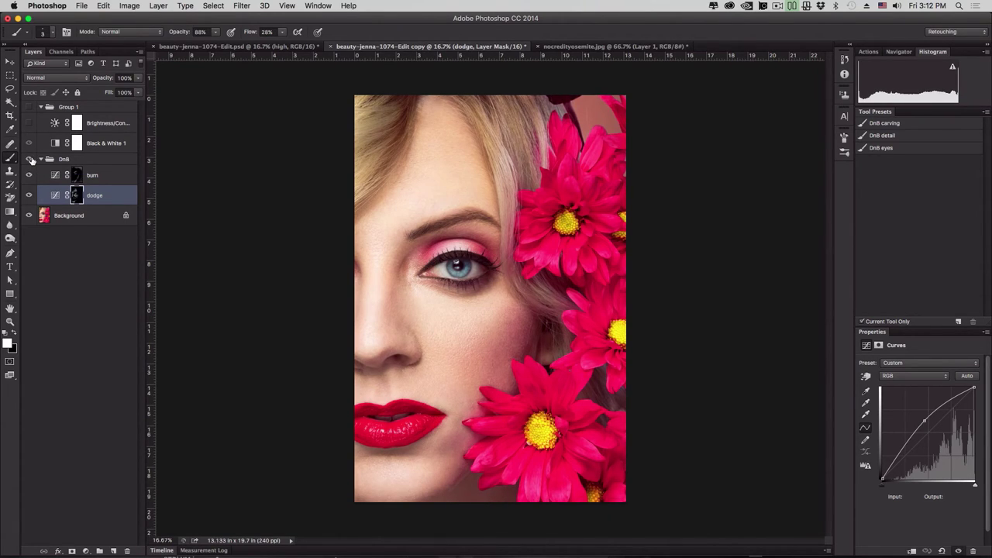
click(30, 159)
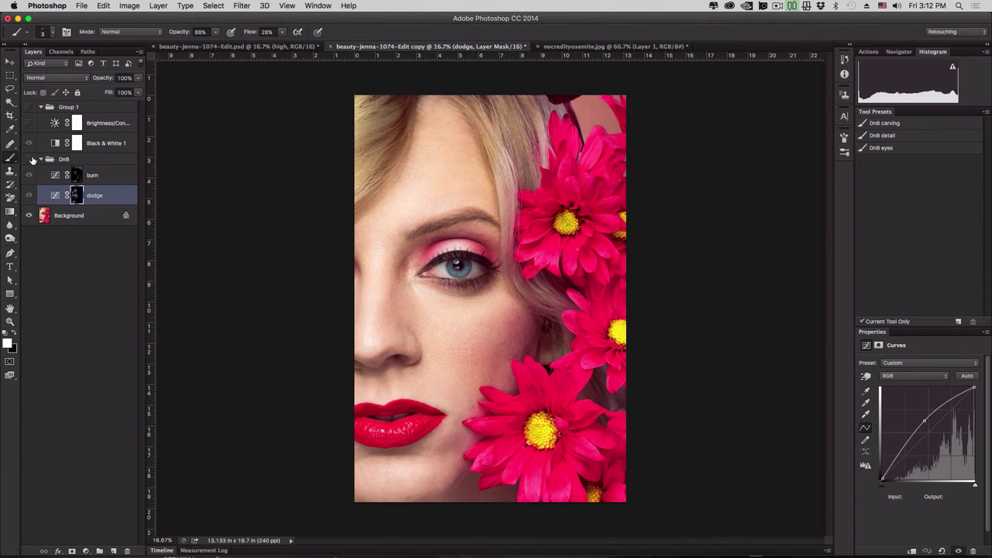
click(29, 159)
click(29, 159)
click(30, 159)
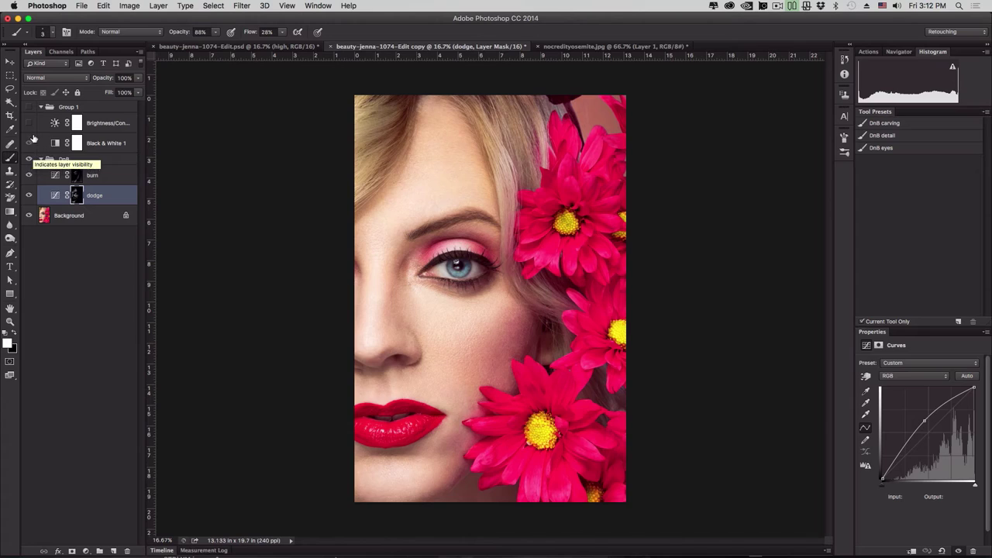
click(29, 107)
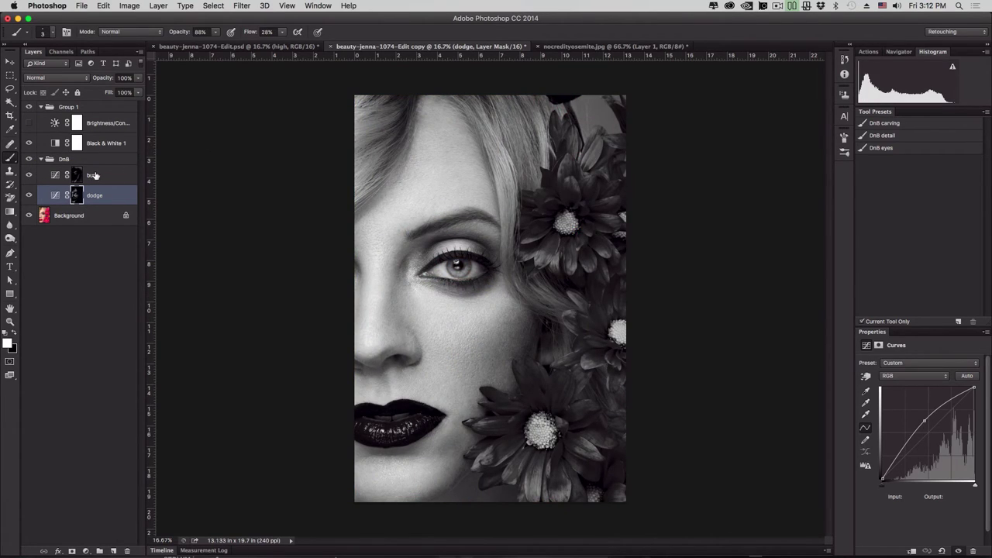
Load the DnB eyes preset, zoom to 200% on the skin under the lower lid, brush 5 px
click(917, 150)
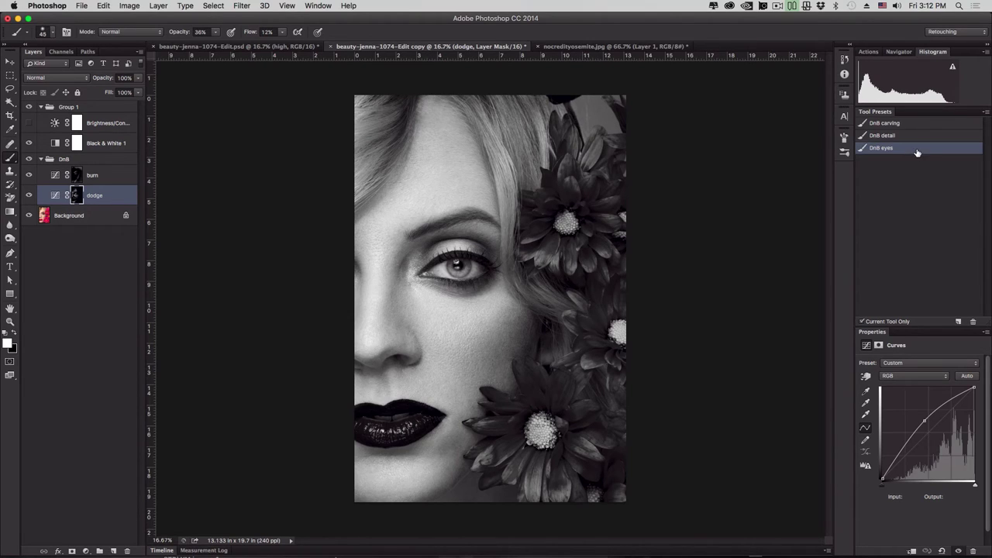
key(super+equal)
key(super+equal)
key(super+equal)
key(super+equal)
key(super+equal)
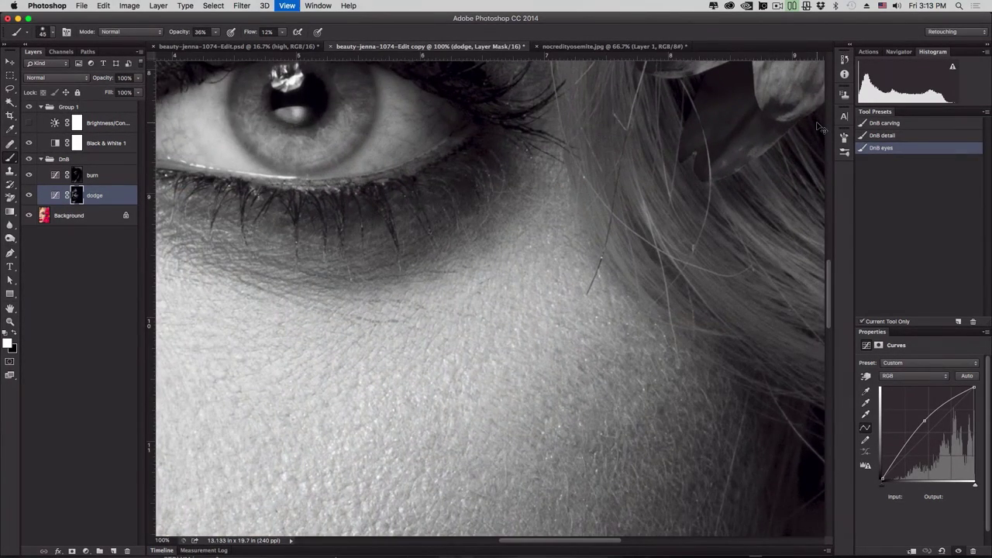
key(super+equal)
drag(394, 288, 669, 304)
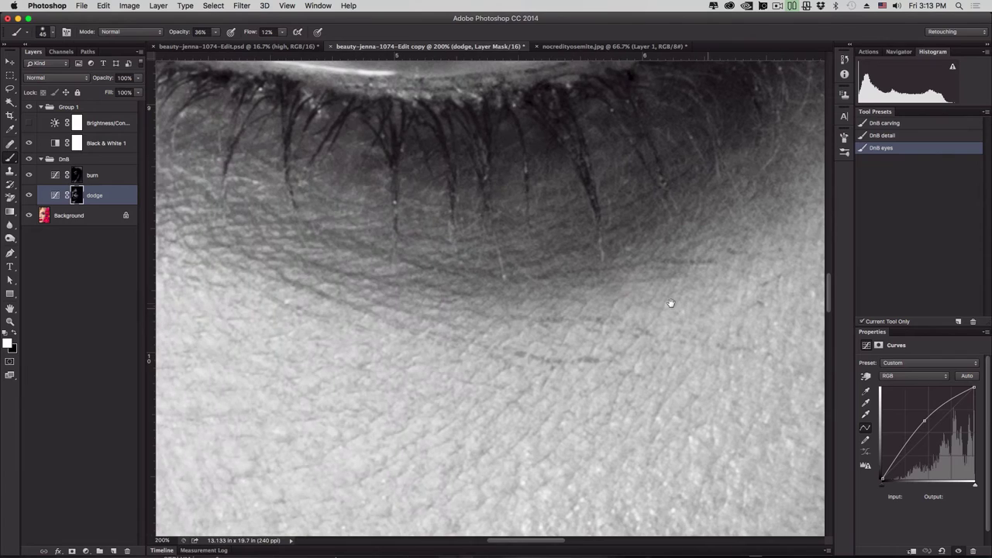
drag(441, 312, 540, 333)
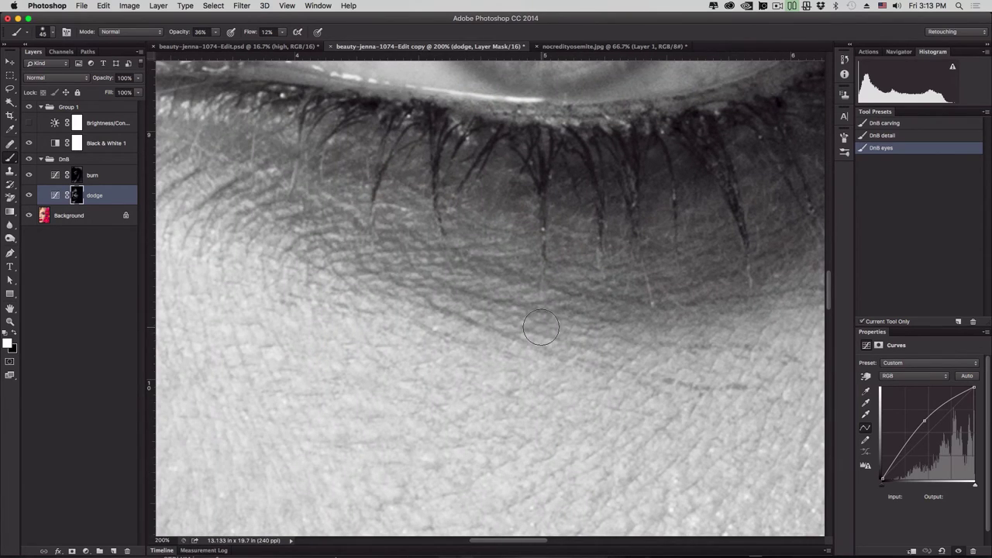
key(bracketleft)
key(bracketleft)
key(bracketleft)
key(bracketleft)
key(bracketleft)
key(bracketleft)
key(bracketleft)
key(bracketleft)
key(bracketleft)
key(bracketleft)
key(bracketleft)
key(bracketleft)
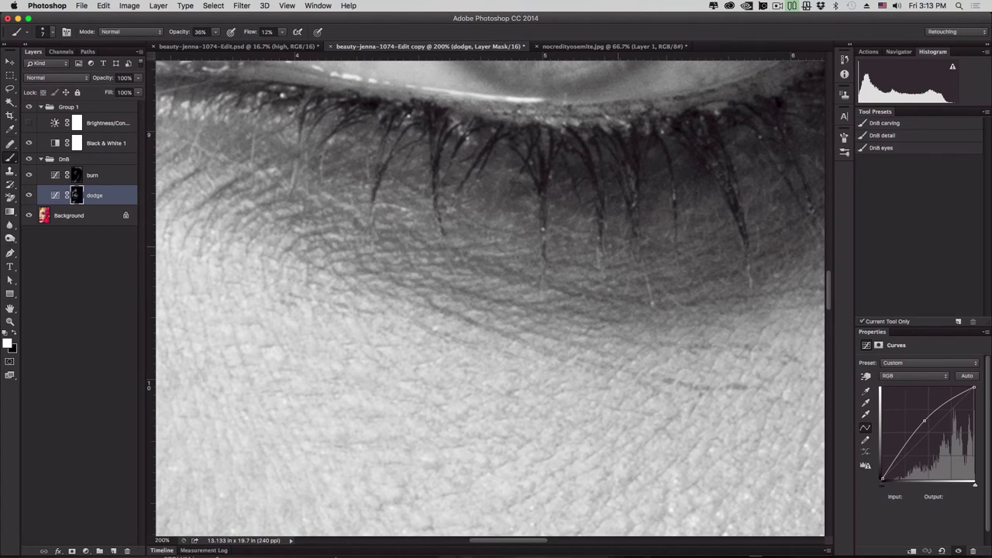
Select the DnB carving brush preset at 49% opacity and raise its flow from 1% to 11%
click(895, 127)
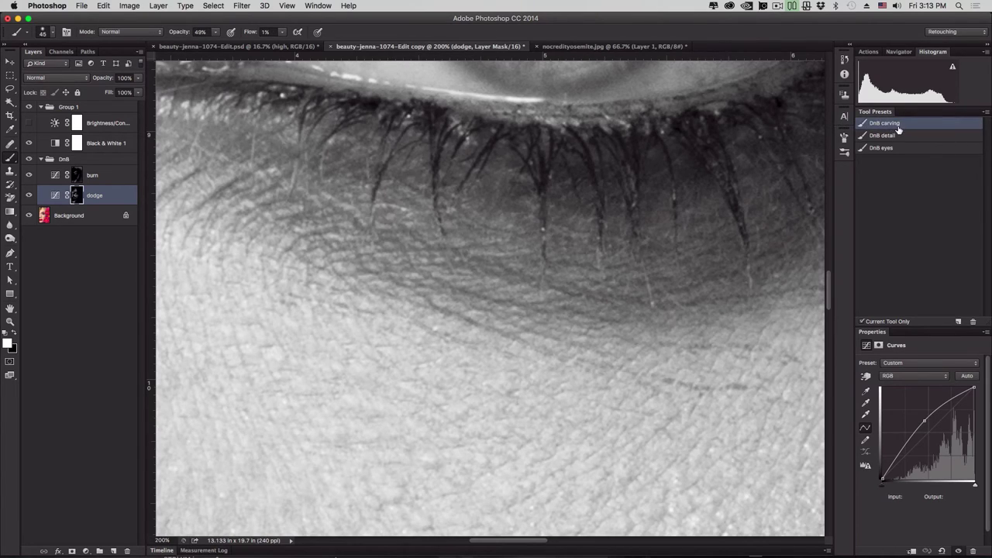
click(895, 137)
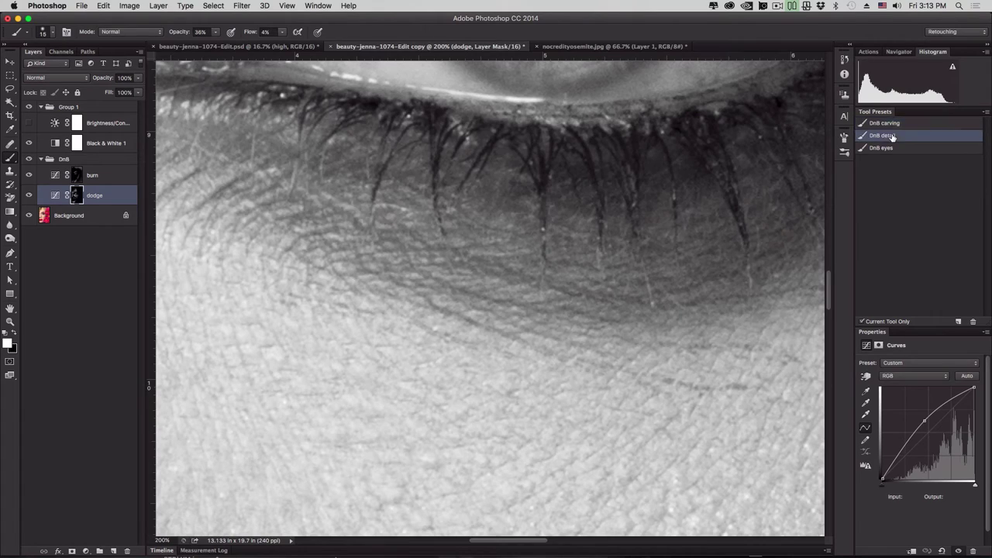
click(895, 124)
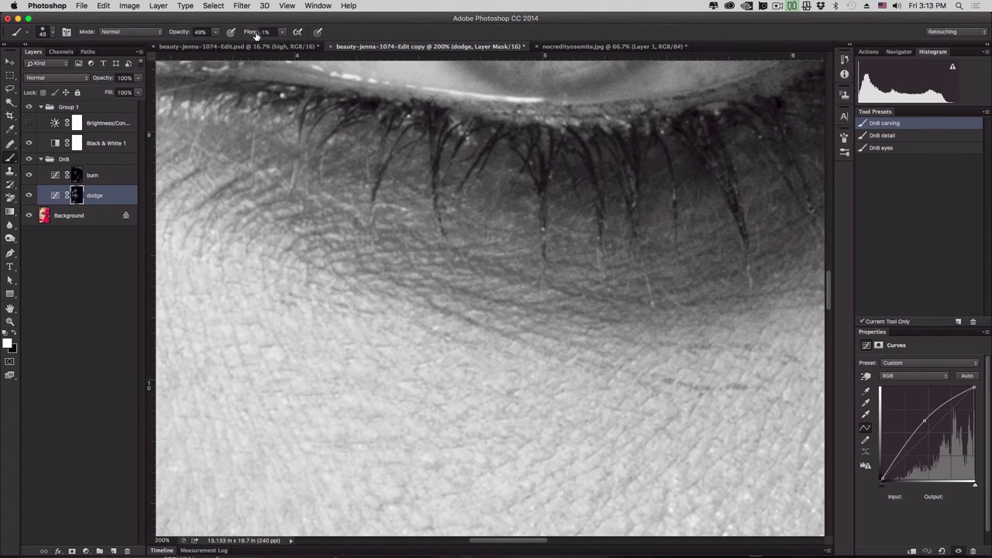
drag(251, 32, 258, 32)
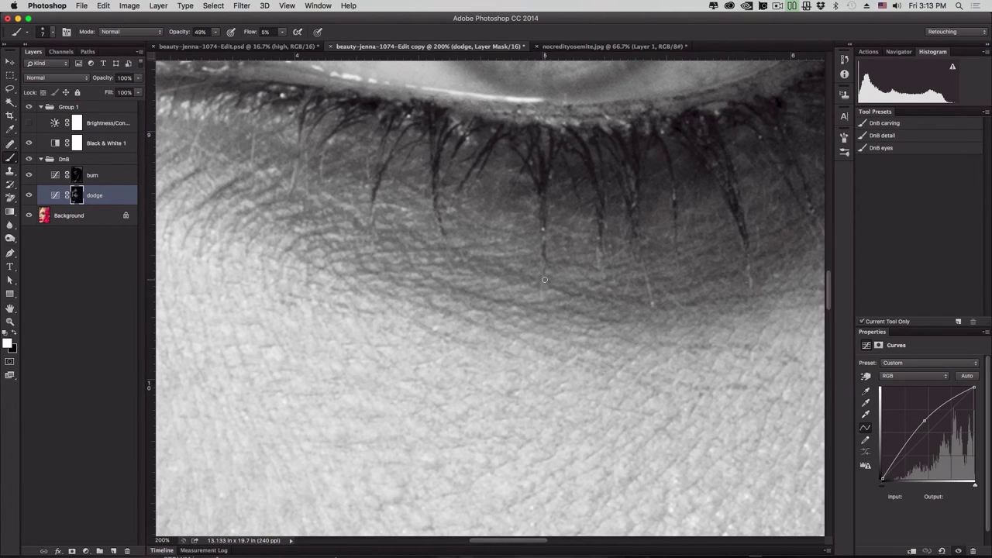
drag(248, 35, 254, 35)
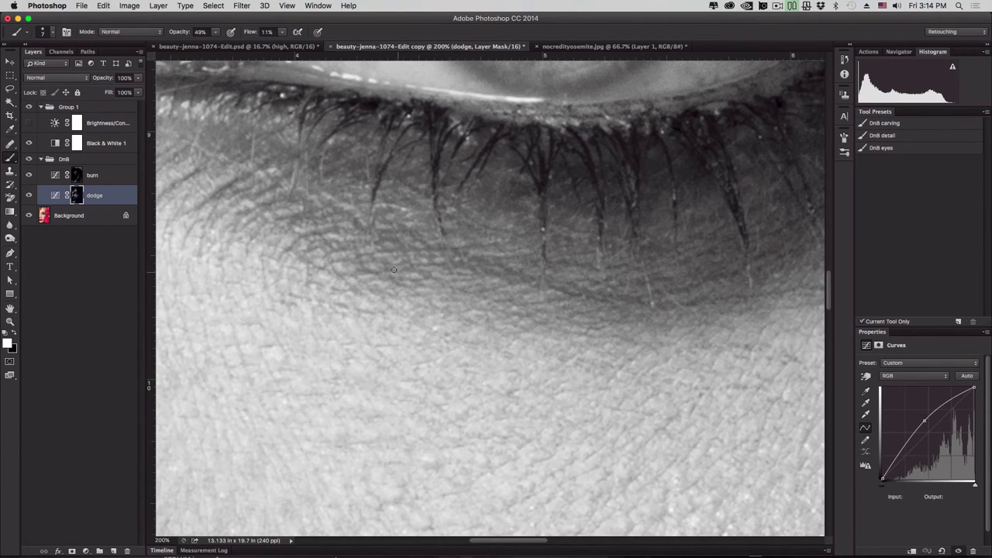
Pan along the lower eyelid at close zoom, then zoom out to 50% for the whole eye and cheek
drag(393, 269, 536, 274)
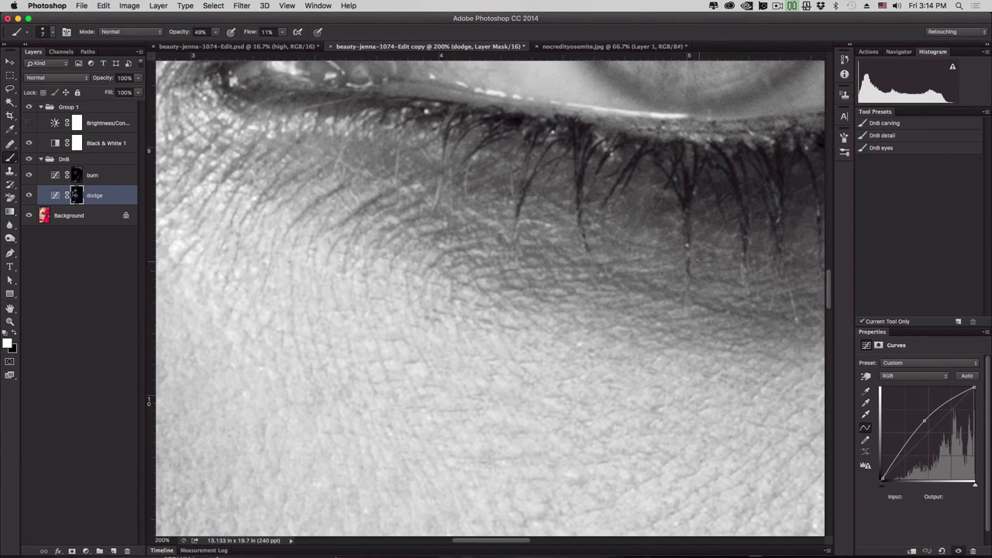
drag(682, 333, 433, 300)
drag(623, 294, 483, 334)
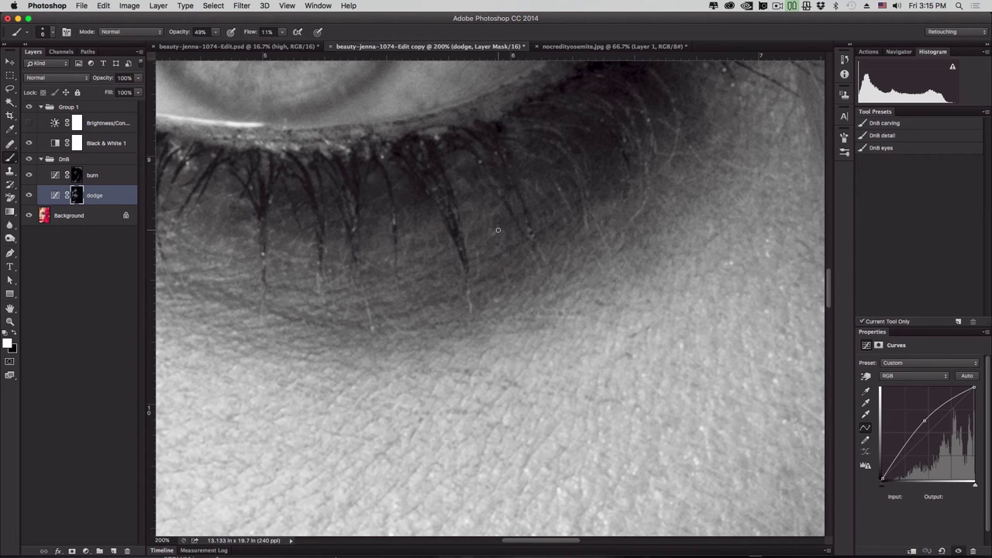
key(super+minus)
key(super+minus)
key(super+minus)
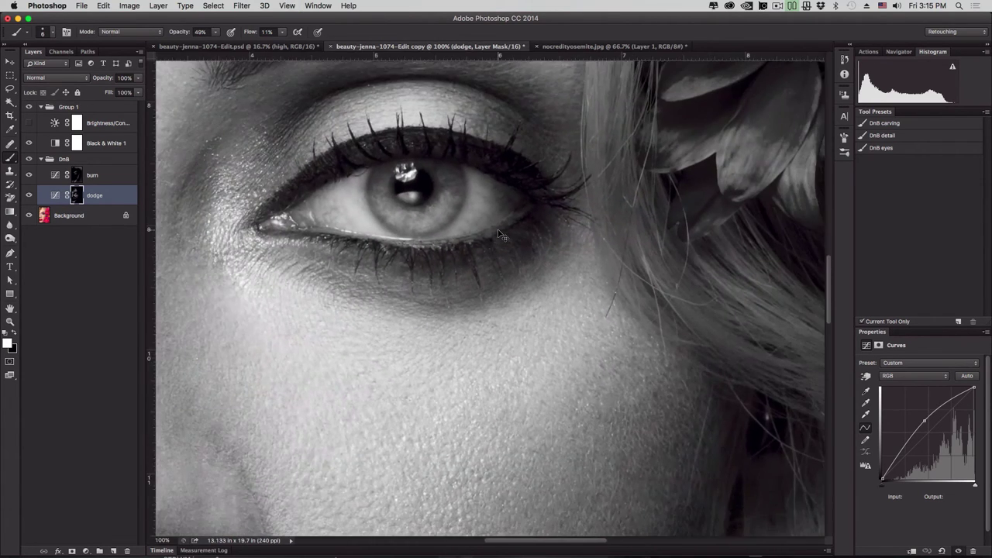
key(super+plus)
key(super+plus)
key(super+plus)
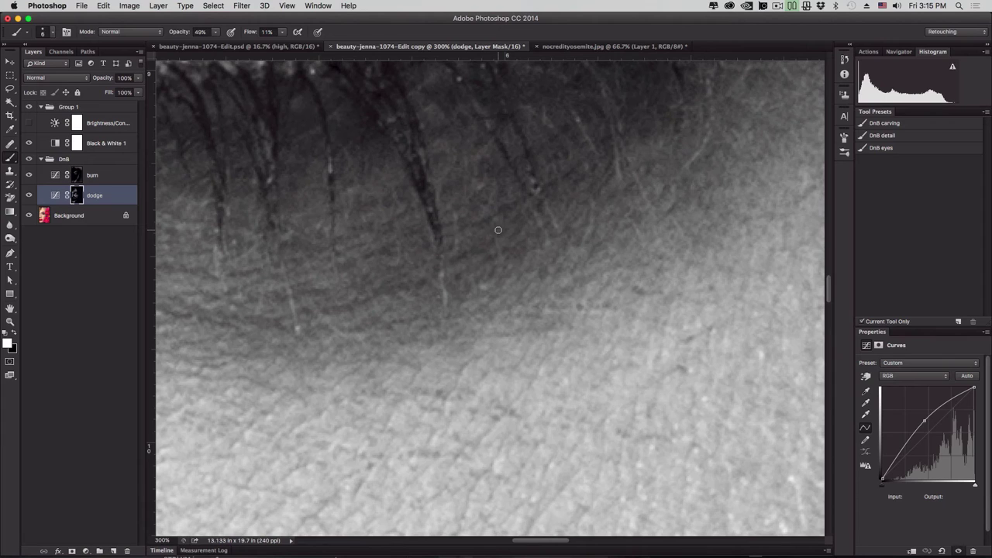
scroll(410, 256, left, 5)
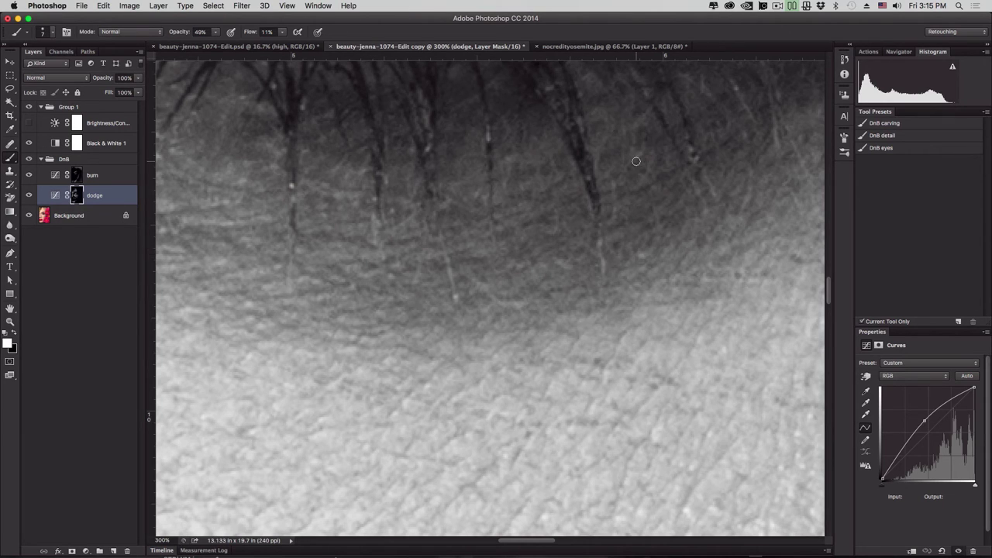
key(super+minus)
key(super+minus)
key(super+minus)
key(super+minus)
key(super+minus)
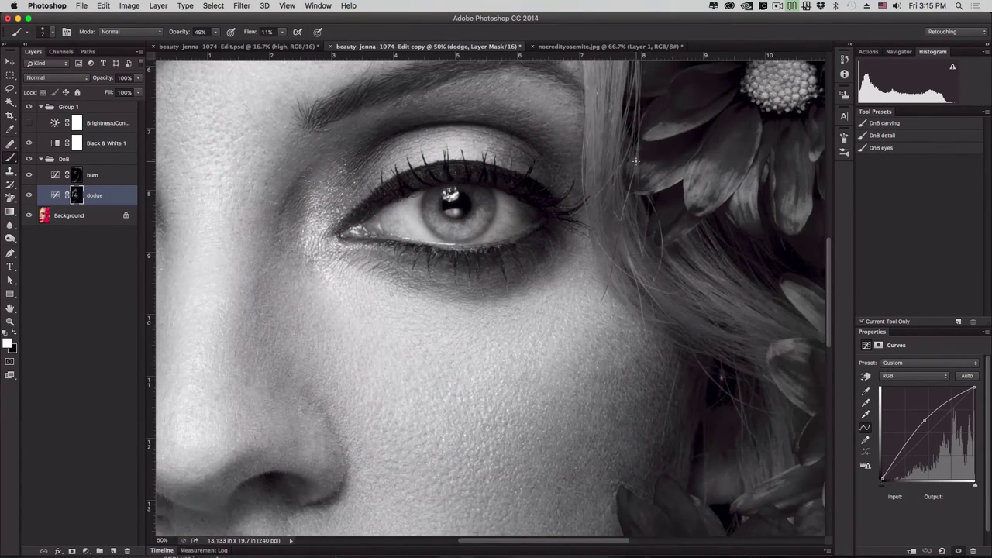
key(super+minus)
key(super+minus)
key(super+minus)
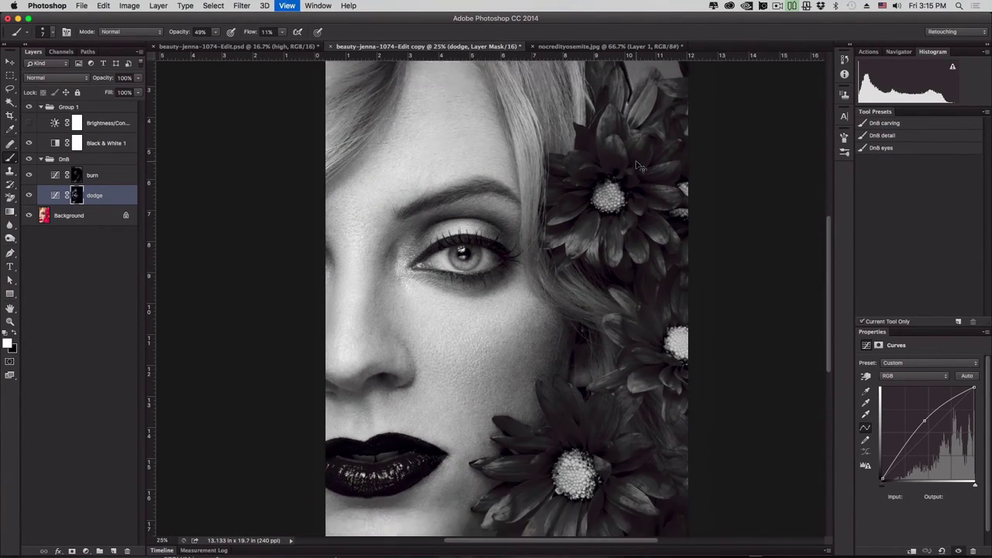
click(29, 107)
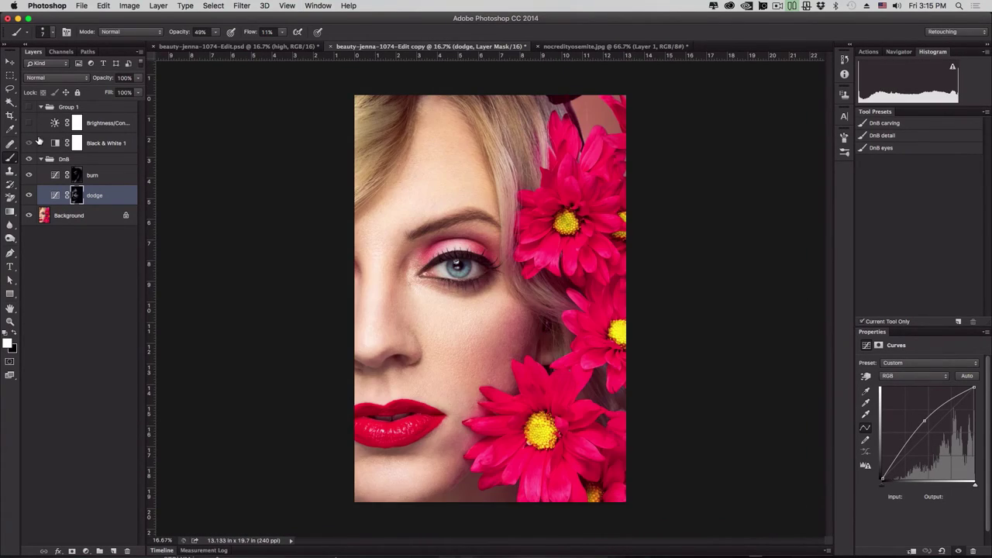
click(28, 160)
click(28, 161)
click(29, 160)
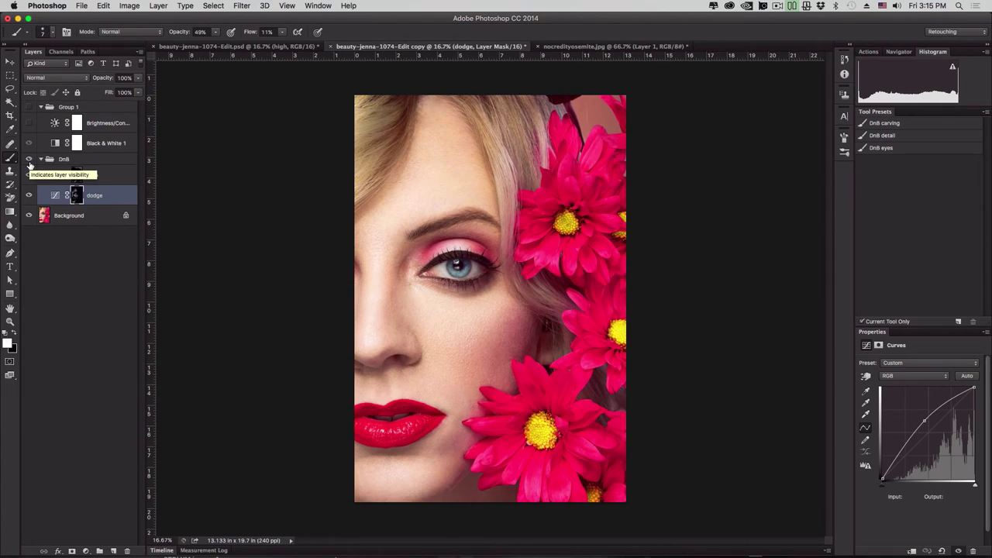
click(29, 160)
click(29, 161)
click(29, 161)
click(29, 160)
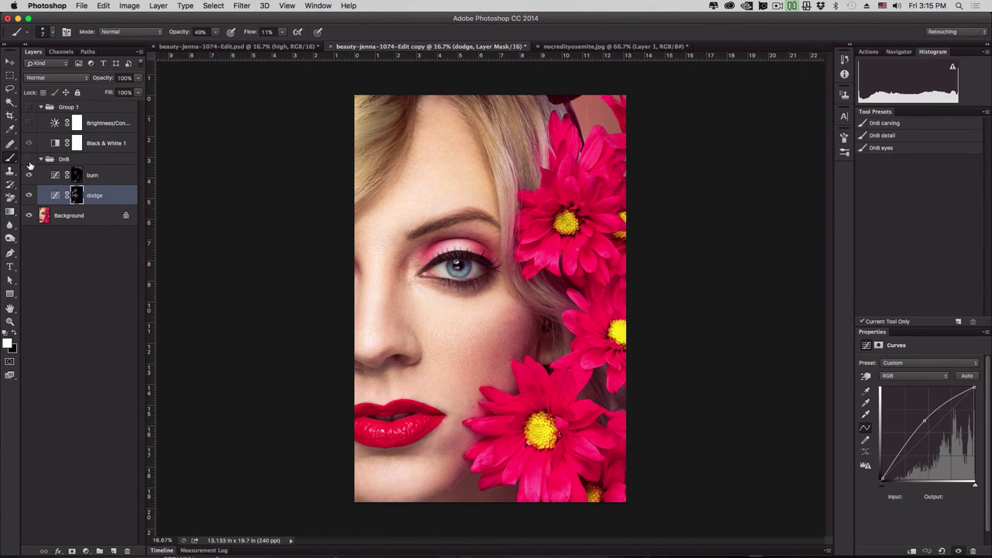
click(29, 161)
click(29, 161)
click(28, 160)
click(29, 161)
click(28, 160)
click(29, 161)
click(28, 161)
click(29, 160)
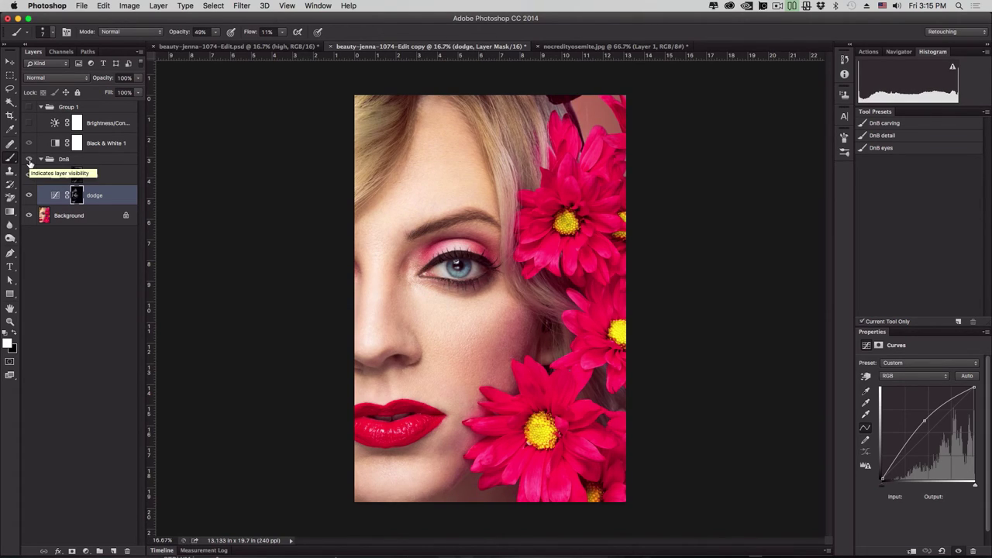
click(29, 160)
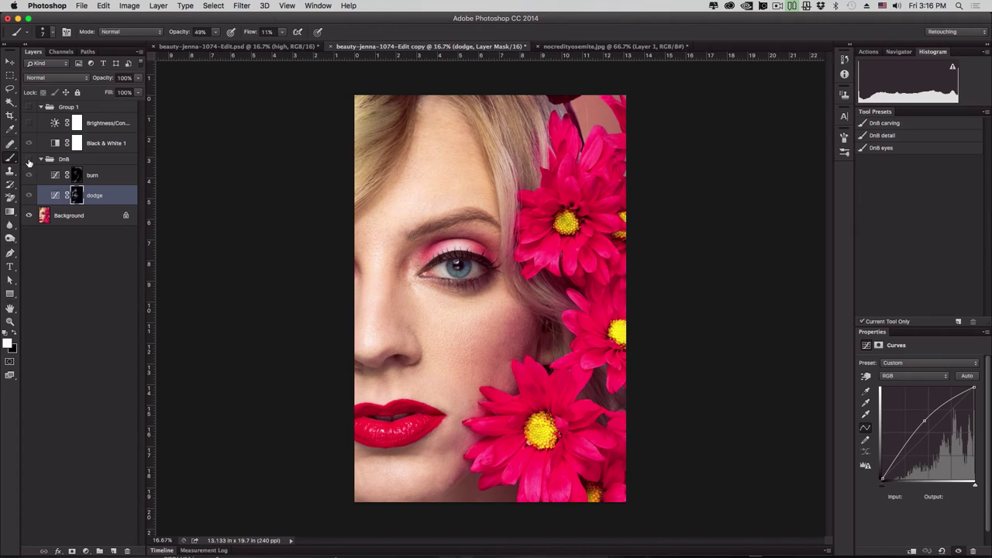
click(29, 161)
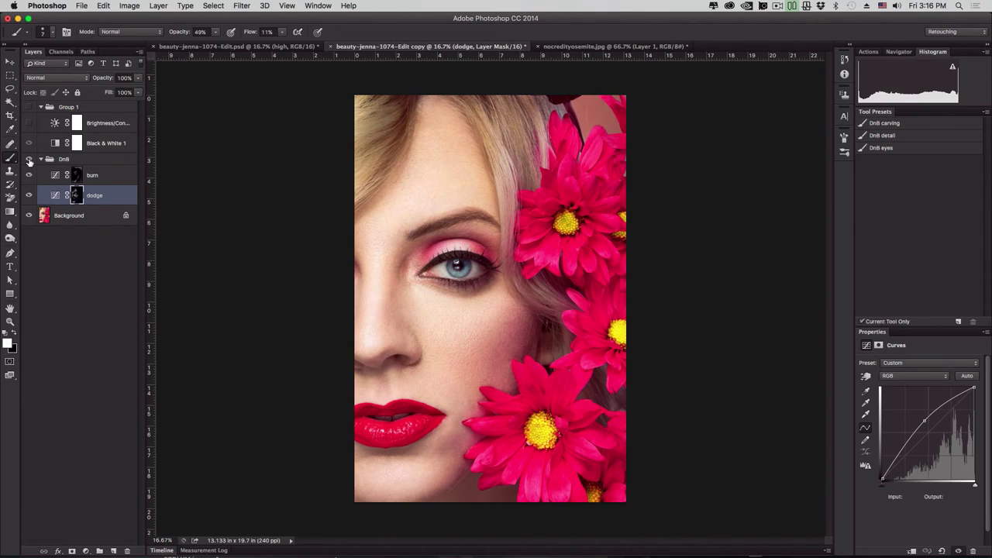
click(29, 161)
click(29, 161)
Zoom in on the eye and toggle the DnB group off and on to compare the under-eye area
key(super+plus)
key(super+plus)
key(super+plus)
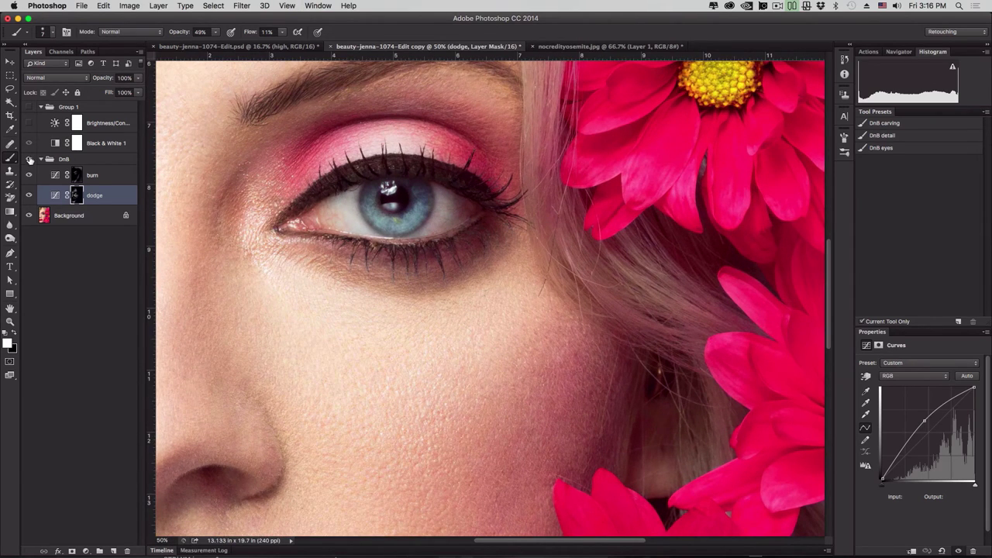
click(28, 161)
click(29, 161)
click(29, 159)
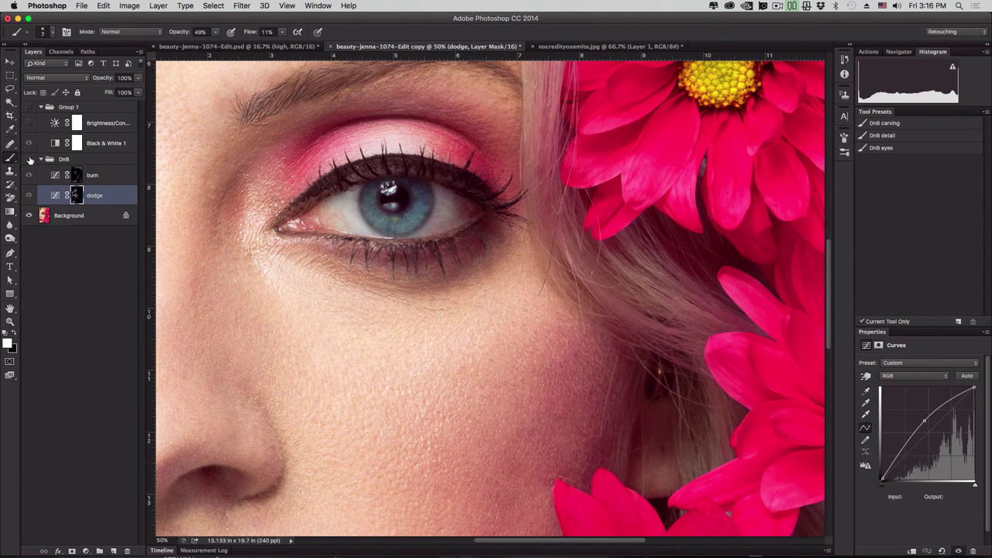
click(29, 160)
click(28, 160)
click(29, 160)
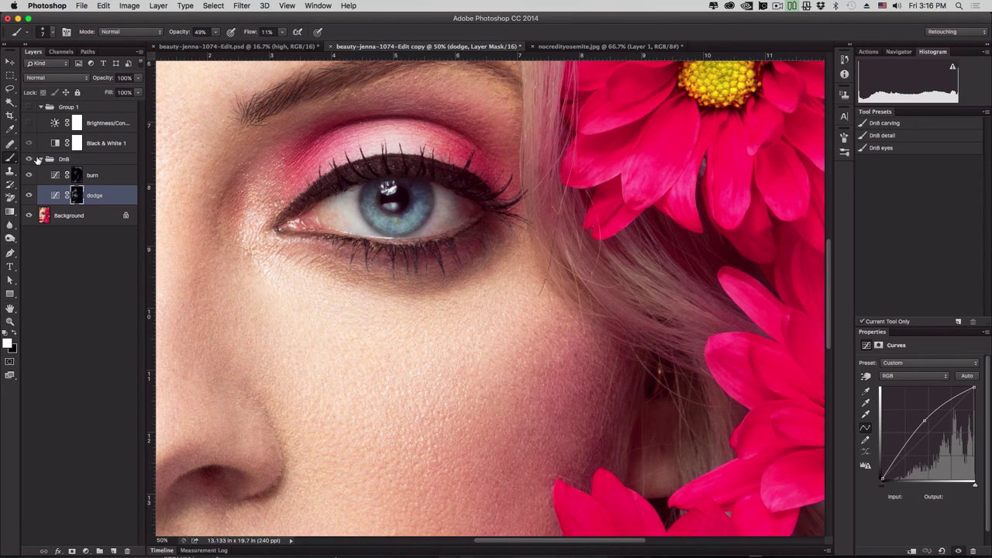
scroll(435, 183, up, 3)
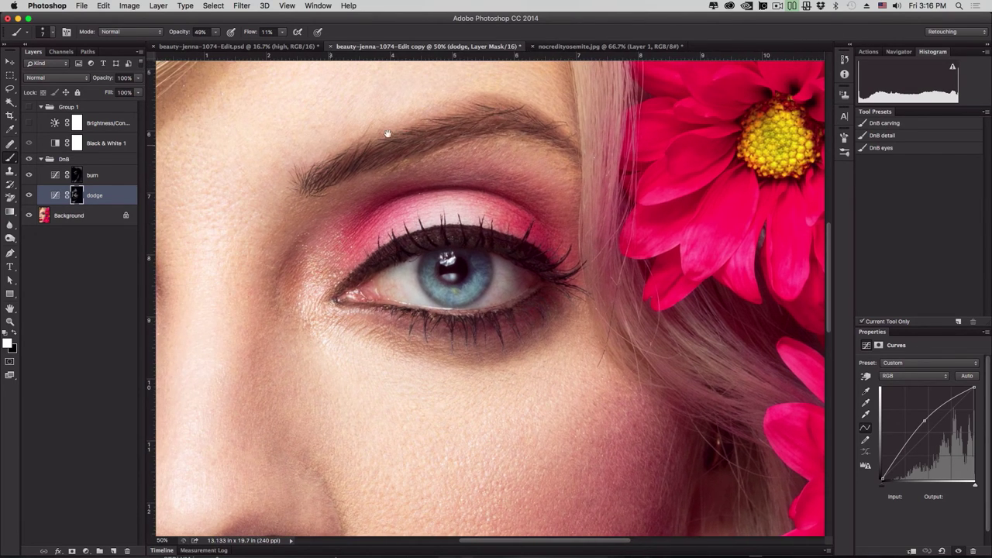
key(super+minus)
key(super+minus)
key(super+minus)
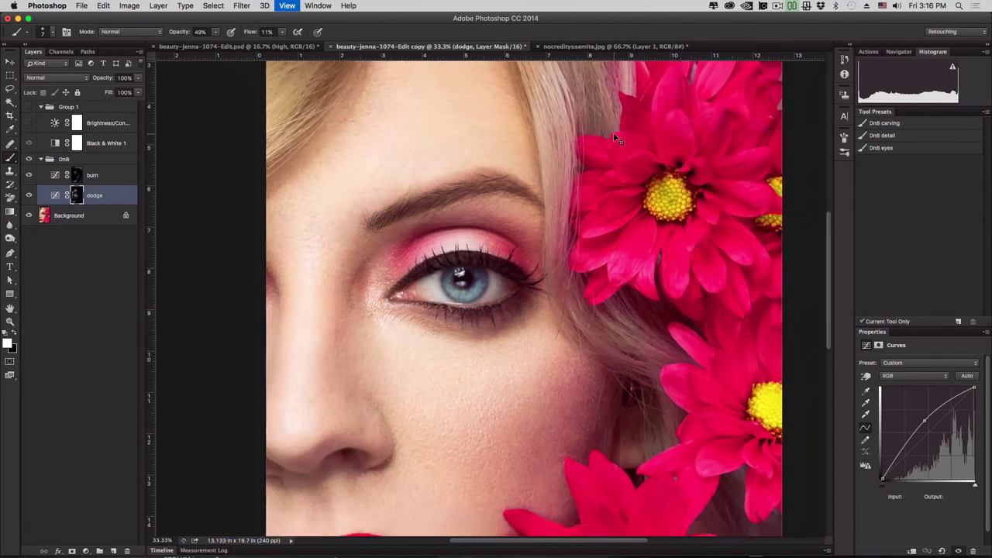
Load the DnB carving preset, compare without the dodge layer, and set the brush to 200 px
click(77, 177)
click(76, 195)
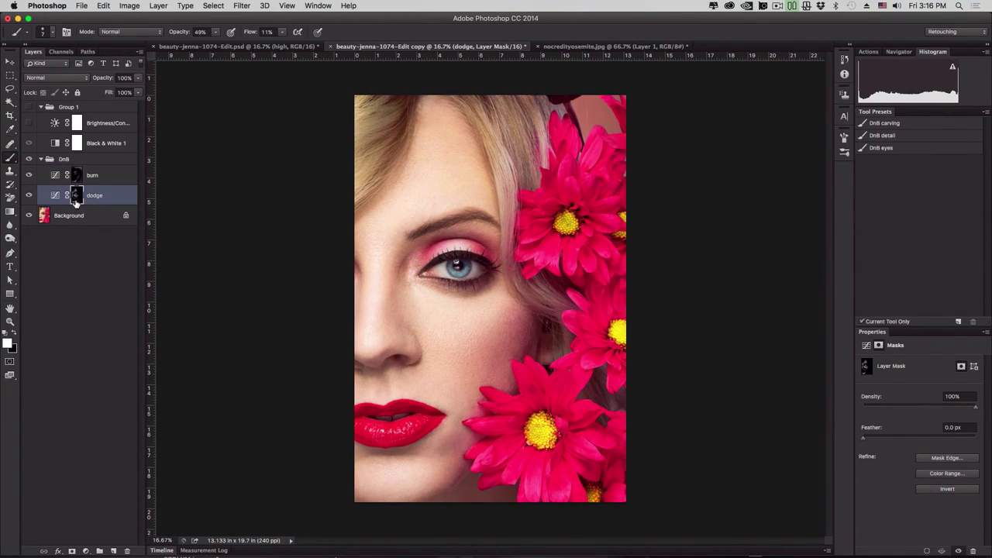
click(891, 124)
click(29, 196)
click(30, 196)
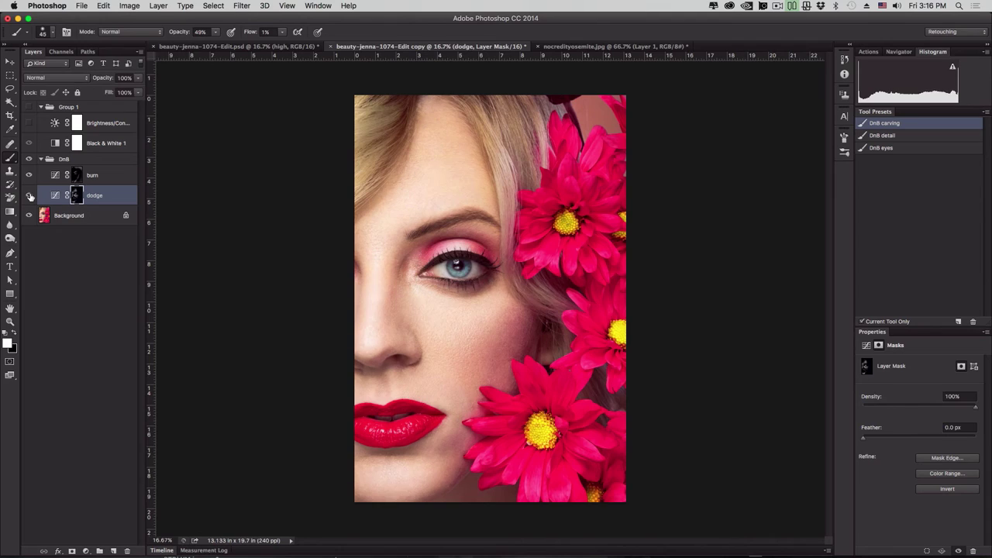
click(30, 197)
click(30, 196)
click(30, 196)
click(30, 196)
key(bracketright)
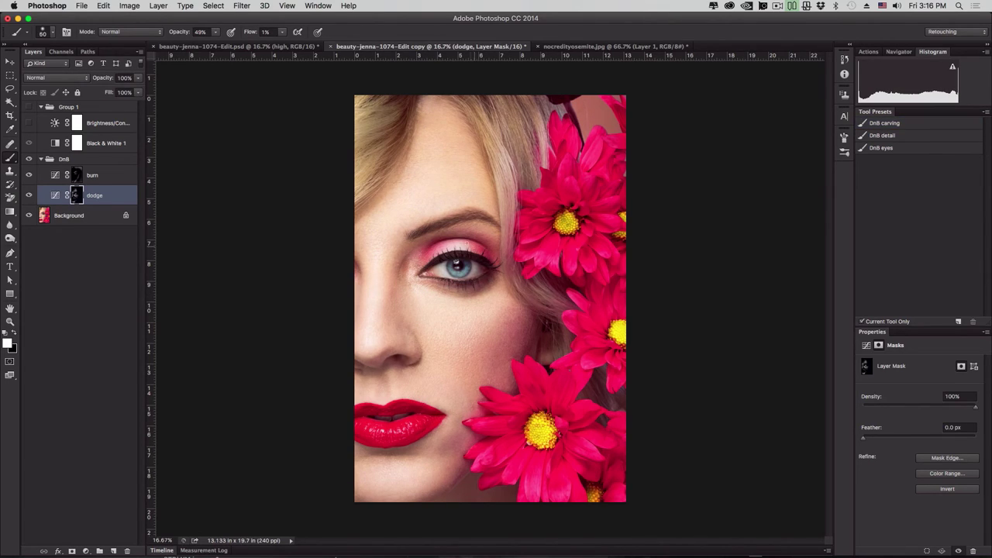
key(bracketright)
key(bracketright)
key(bracketright)
key(bracketright)
key(bracketright)
key(bracketright)
key(bracketright)
key(bracketright)
key(bracketright)
key(bracketright)
key(bracketright)
key(bracketright)
key(bracketleft)
key(bracketleft)
key(bracketleft)
Target the burn layer's mask, enlarge the brush to 600 px, and compare the hair without DnB
click(82, 180)
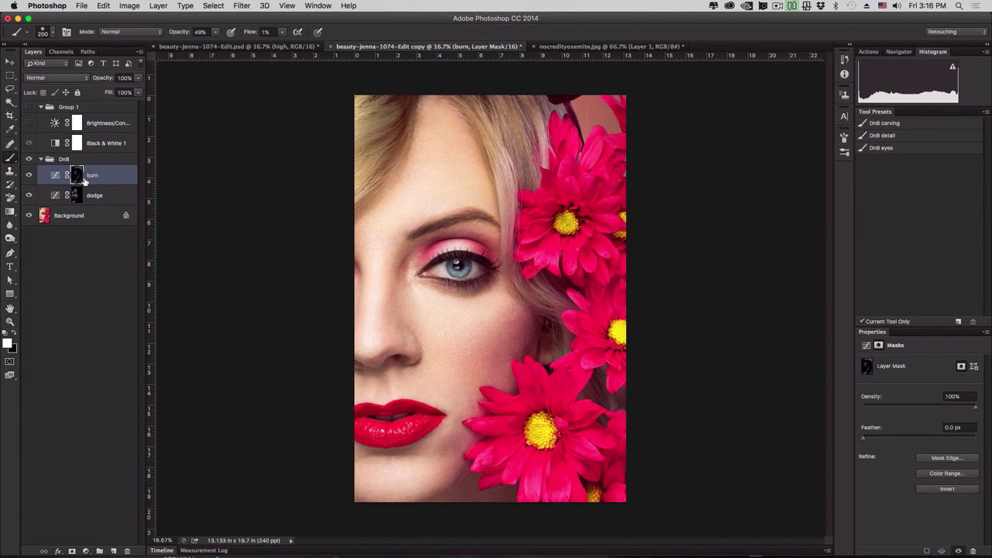
key(bracketright)
key(bracketright)
key(bracketright)
key(bracketright)
key(bracketright)
key(bracketright)
key(bracketright)
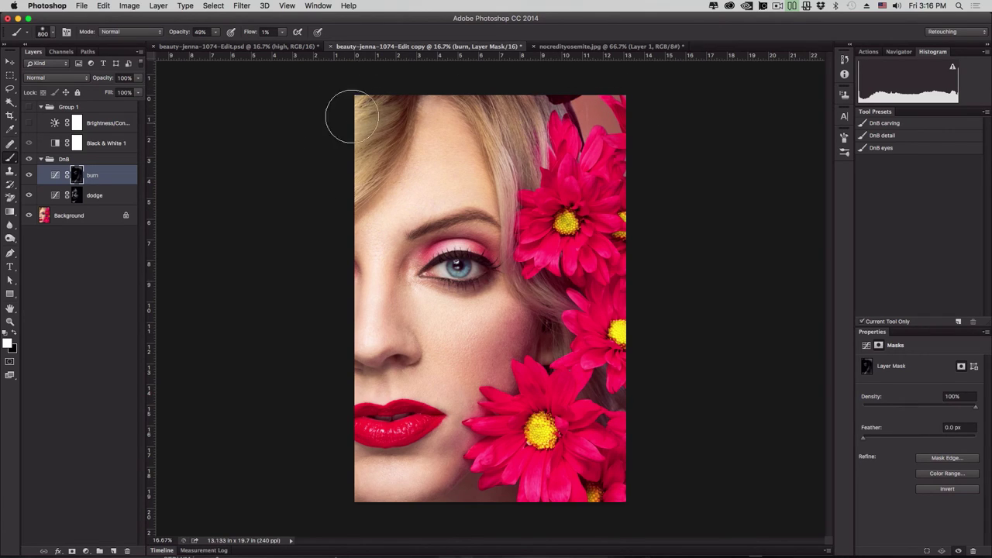
click(30, 159)
click(29, 159)
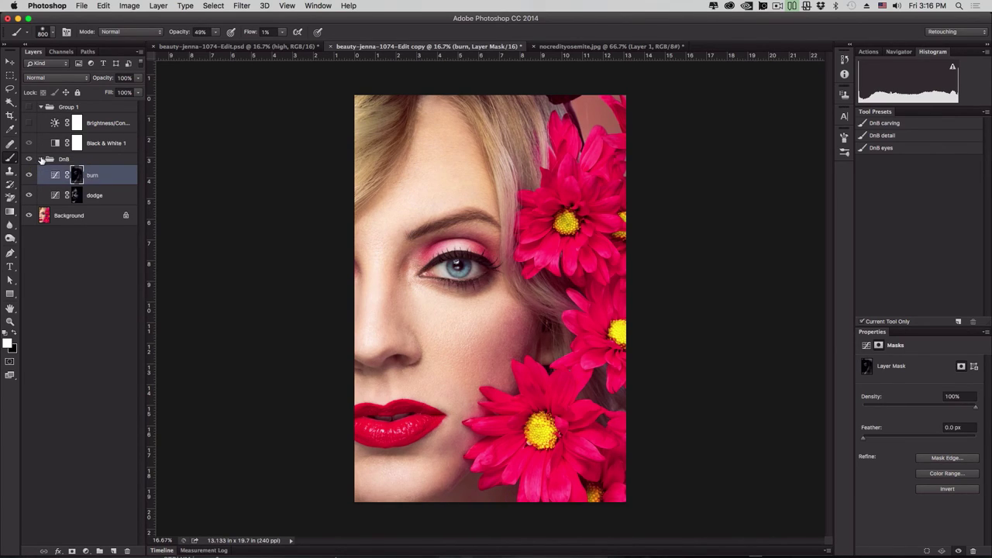
Collapse the DnB group, select the Background layer, and choose Layer > New > Layer
click(40, 159)
click(42, 168)
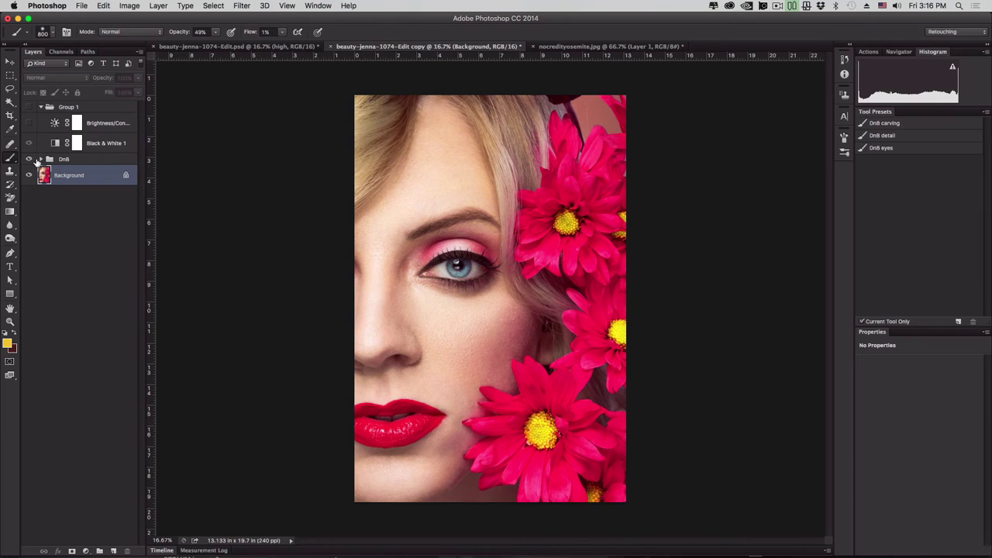
click(40, 160)
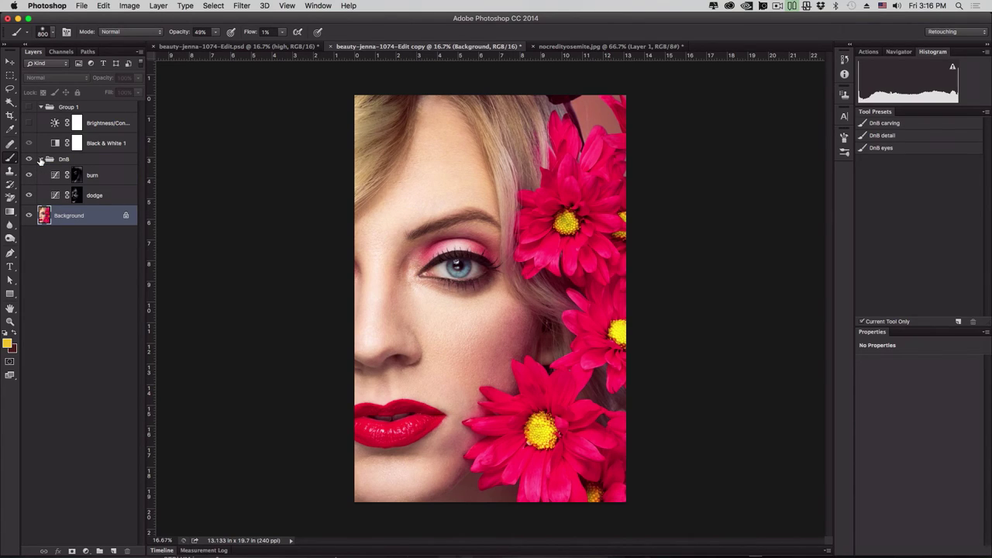
click(40, 159)
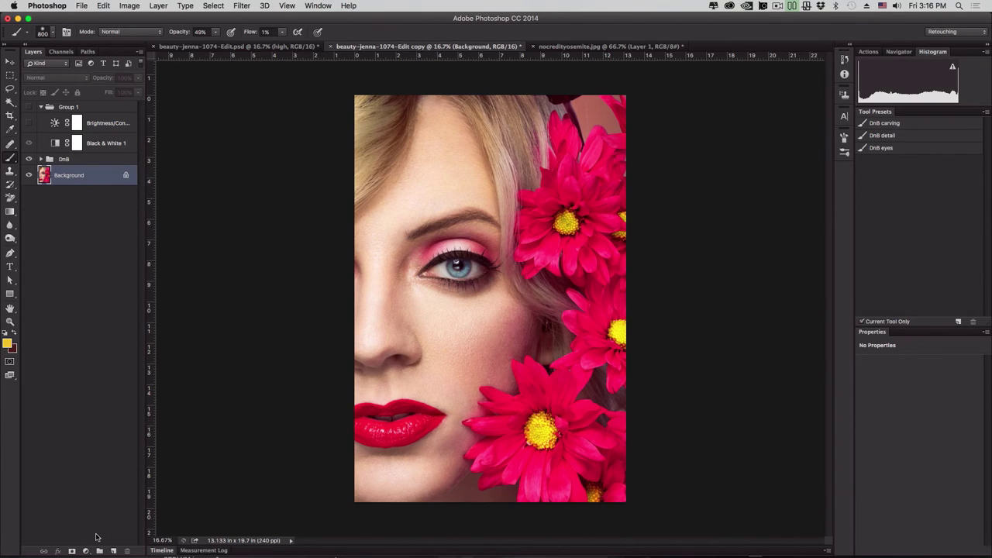
click(156, 7)
mouse_move(161, 17)
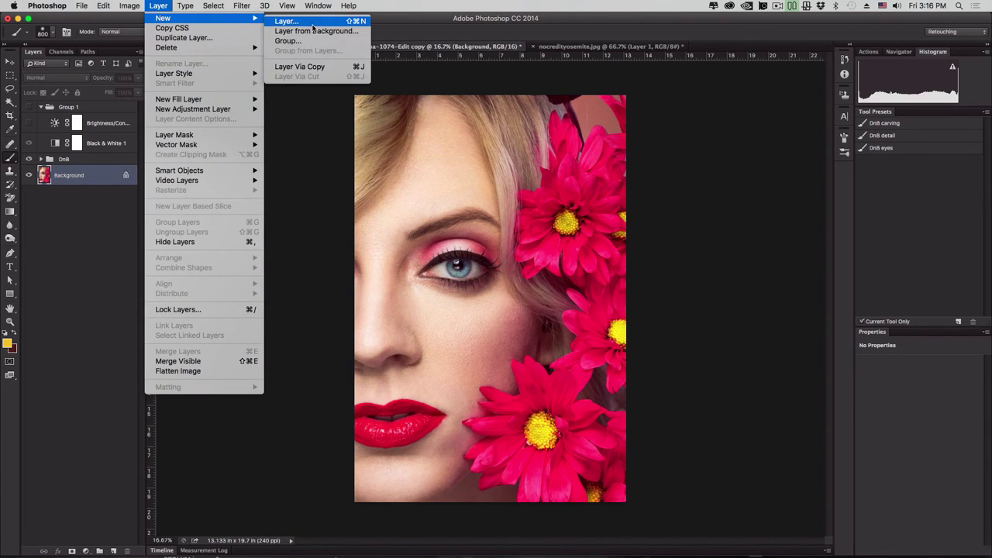
click(314, 23)
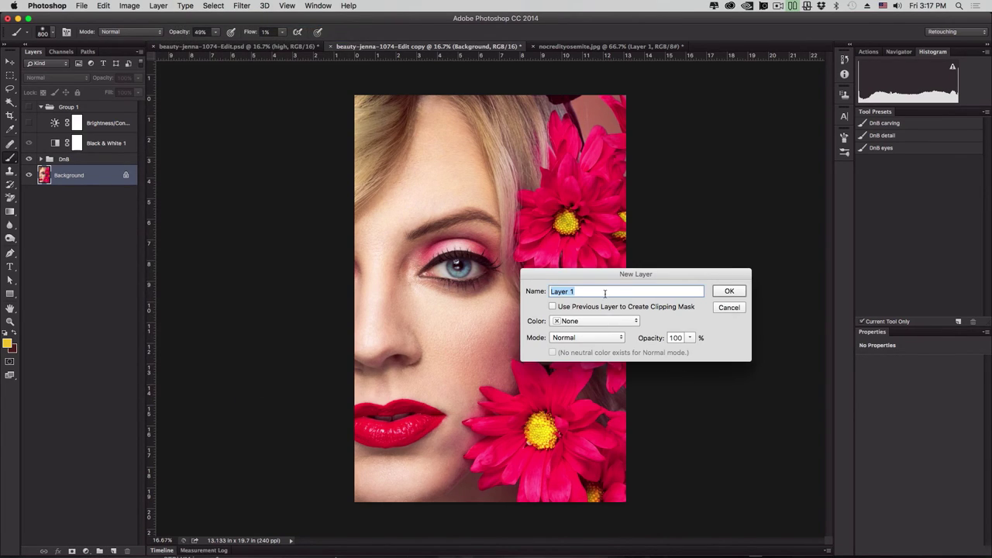
Name the new layer DnB, set it to Soft Light with a 50% gray neutral fill, and create it
text(DnB)
click(611, 339)
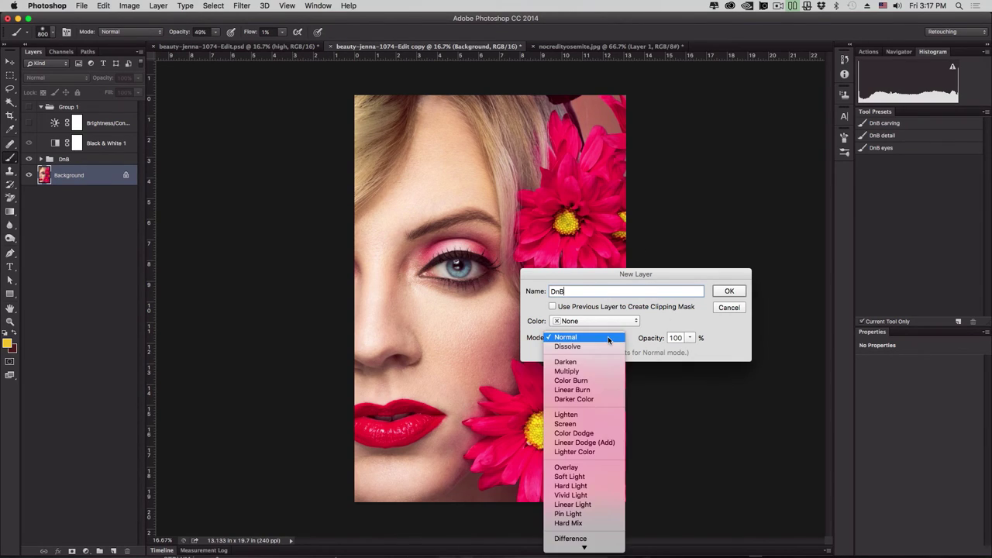
click(606, 476)
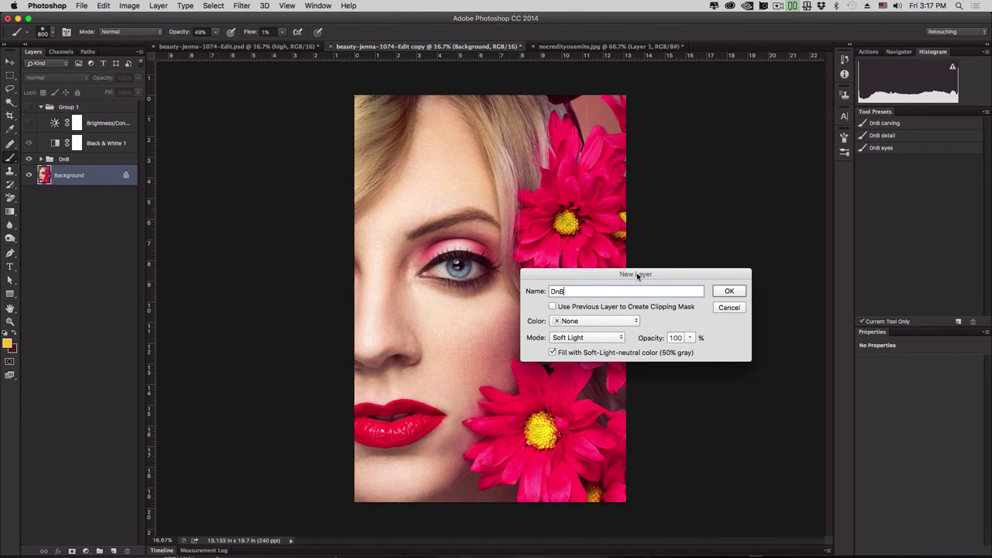
drag(638, 276, 530, 247)
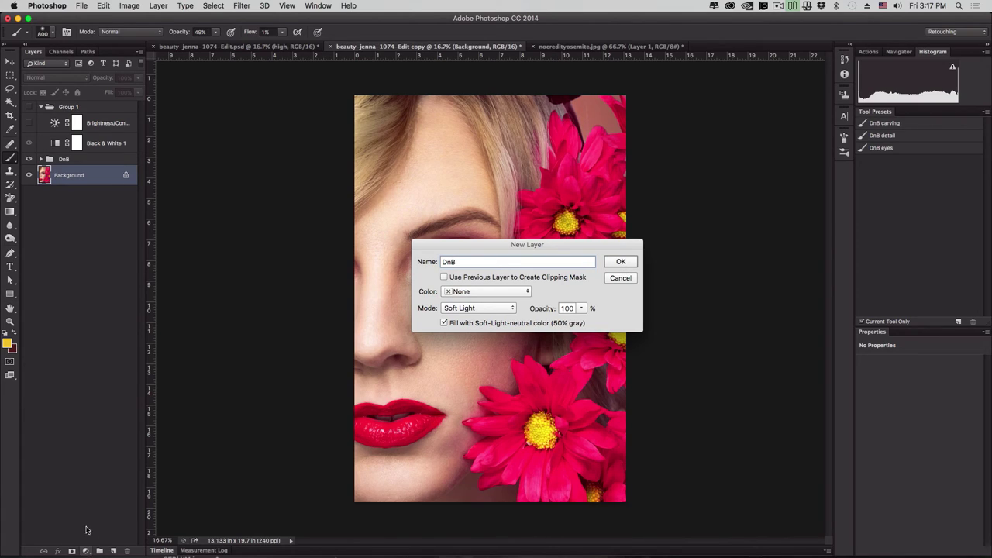
click(621, 263)
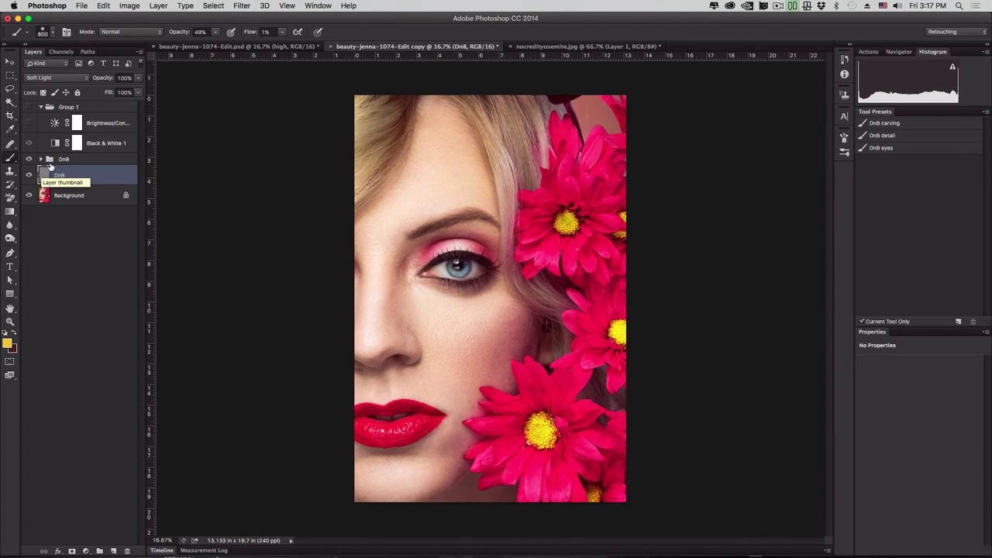
Reset the painting colours to default black foreground and white background
click(6, 332)
key(x)
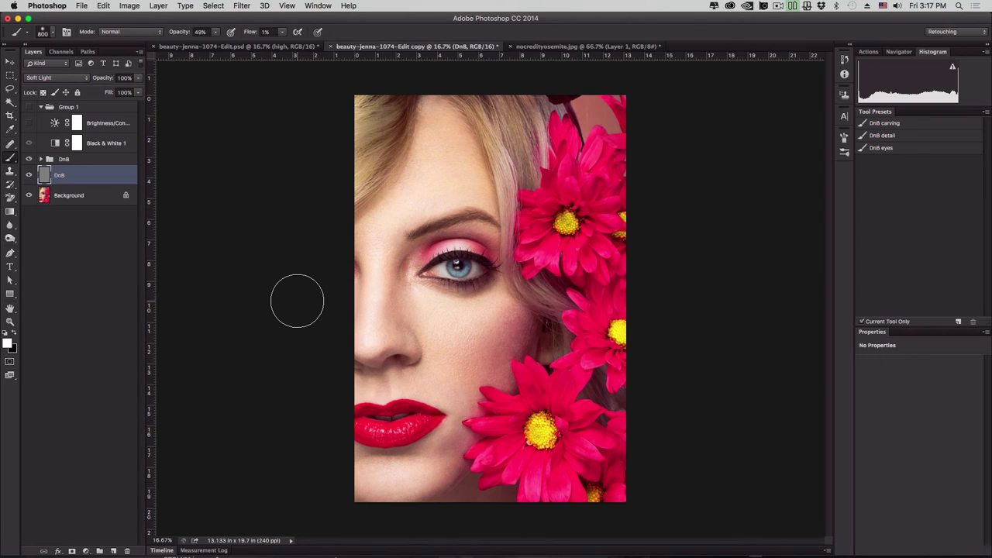
key(x)
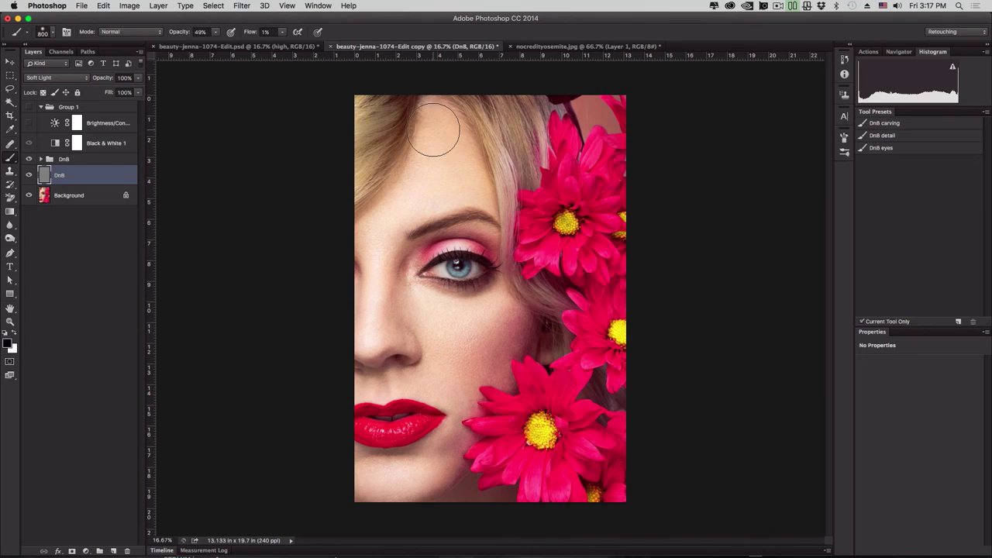
key(x)
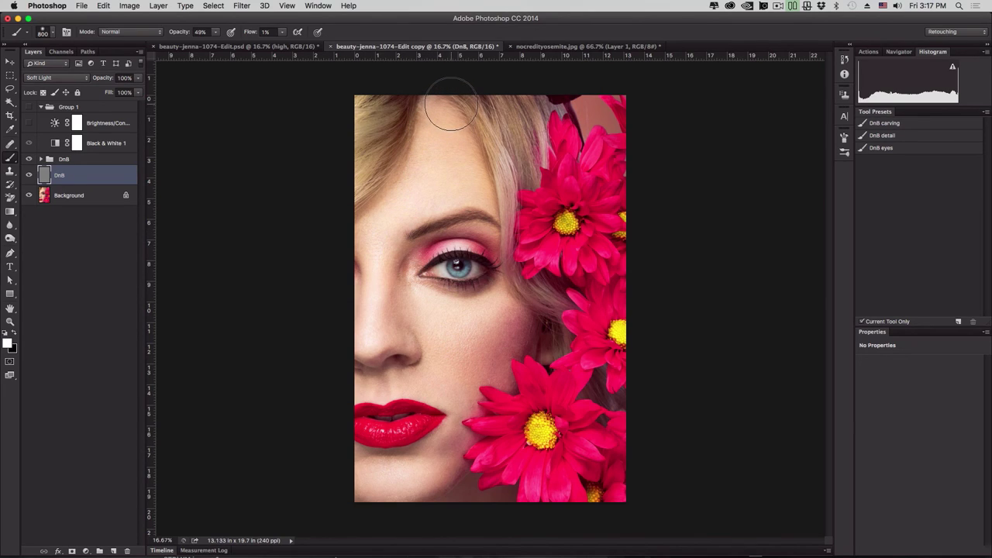
key(x)
Resize the brush to 500 px and zoom the view in to 33.3%
key(bracketleft)
key(bracketleft)
key(bracketleft)
key(bracketright)
key(bracketright)
key(bracketright)
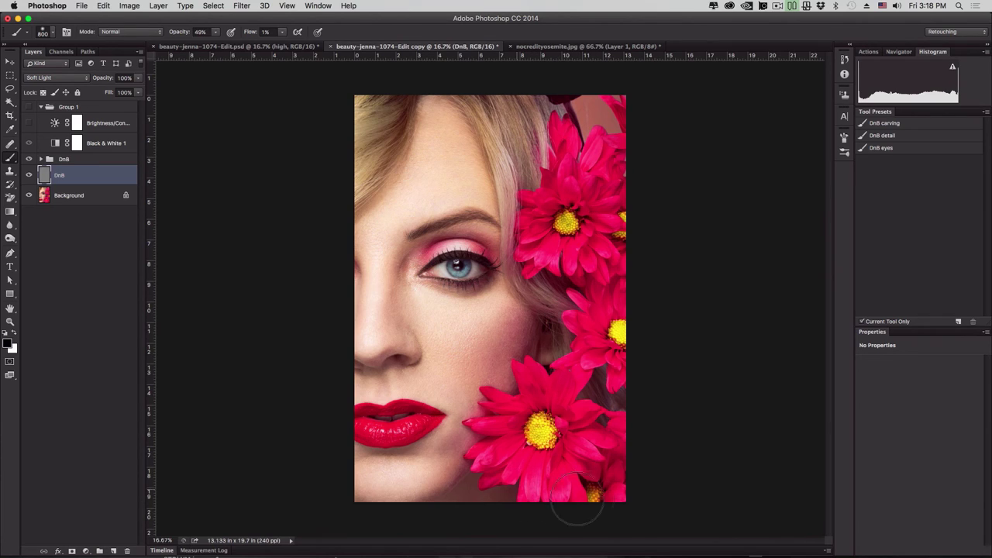
key(bracketleft)
key(bracketleft)
key(bracketleft)
key(super+0)
key(super+equal)
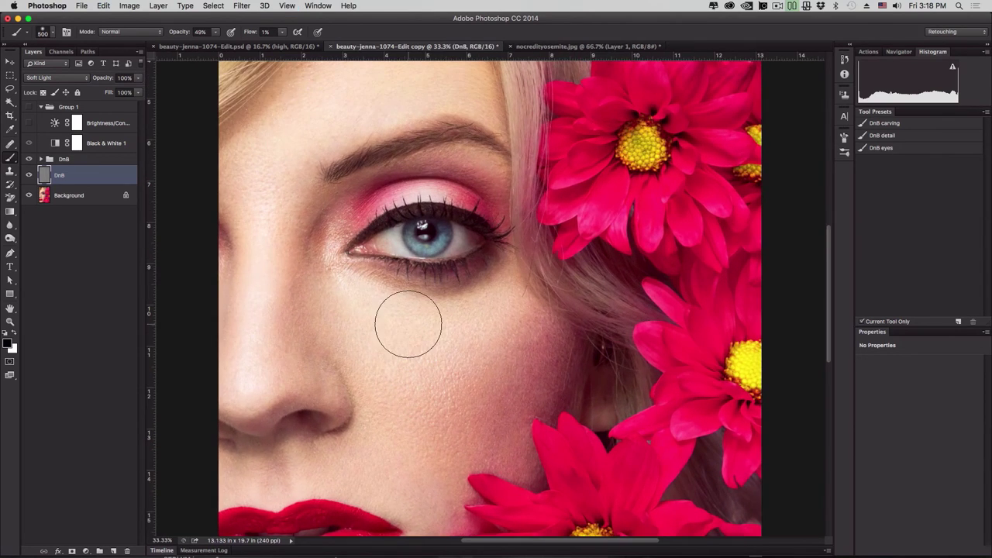
key(super+equal)
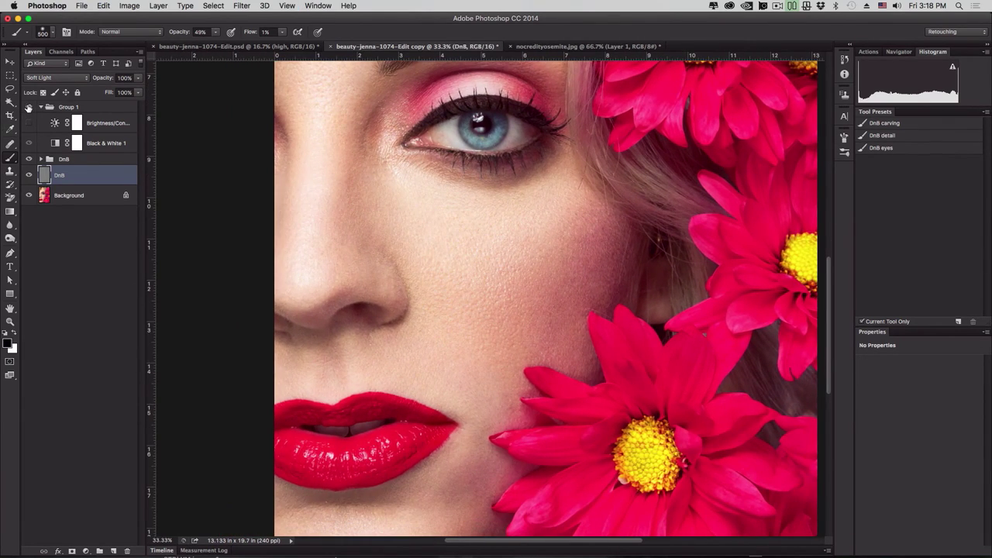
Toggle Group 1, Brightness/Contrast and Black & White 1 visibility to preview the grayscale helper view
click(29, 107)
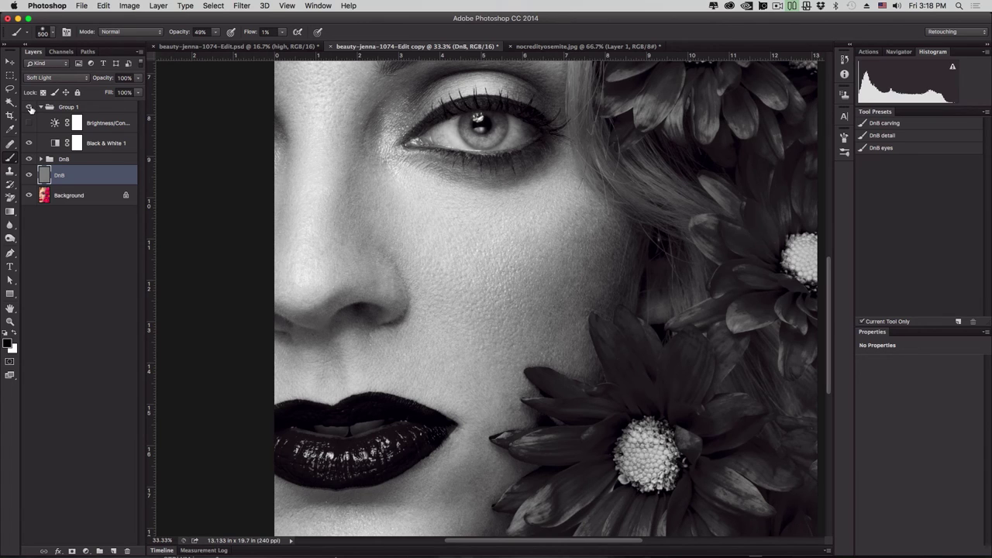
click(29, 143)
click(29, 122)
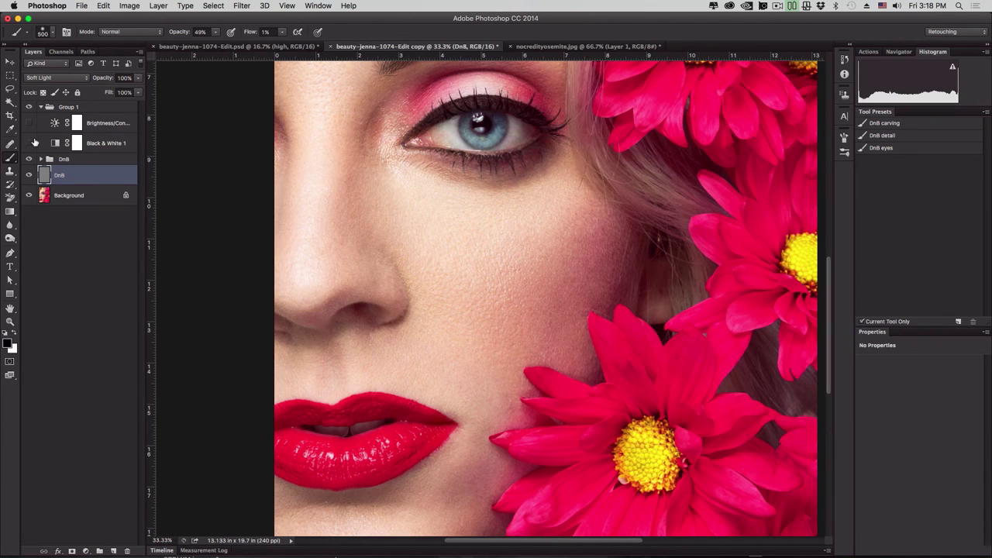
click(28, 143)
click(29, 143)
click(29, 142)
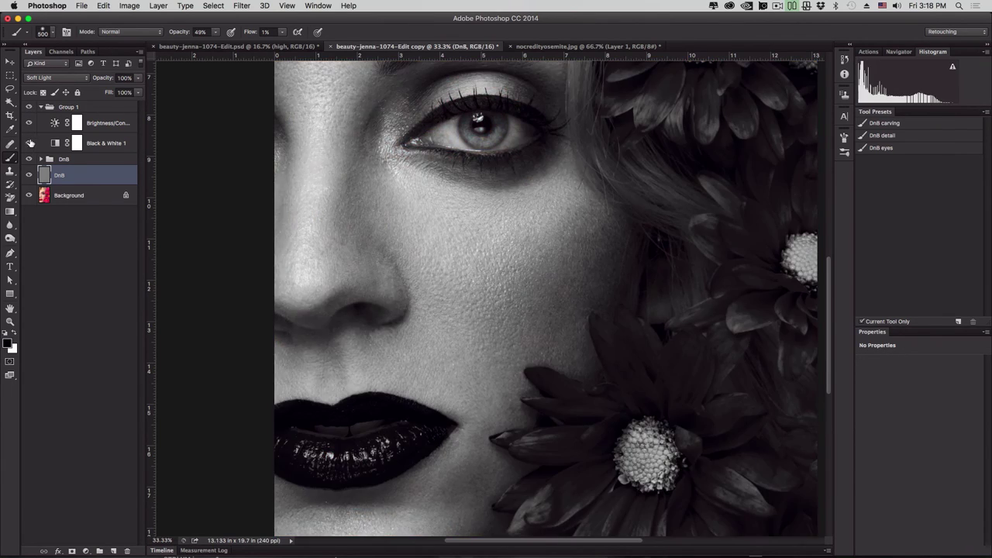
click(29, 142)
click(29, 107)
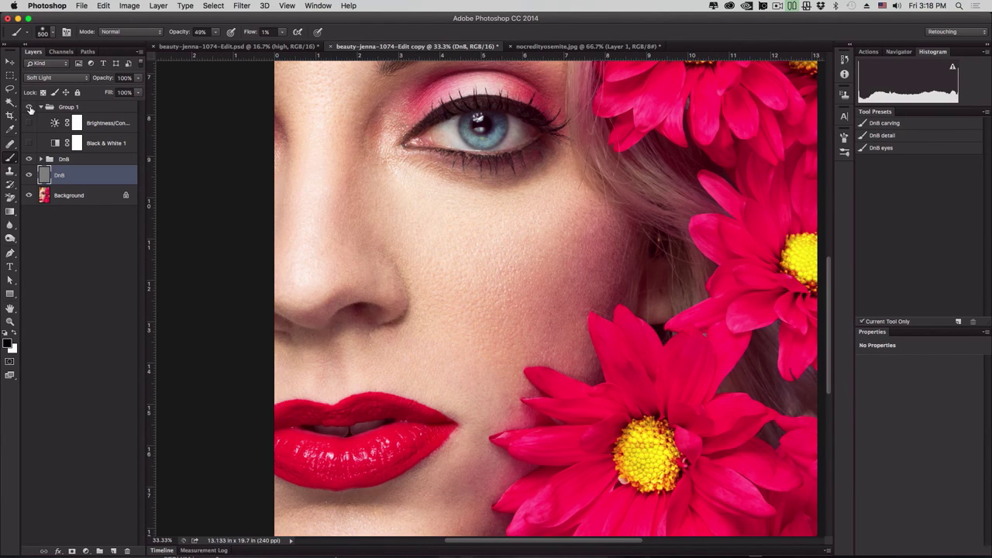
click(28, 107)
click(28, 143)
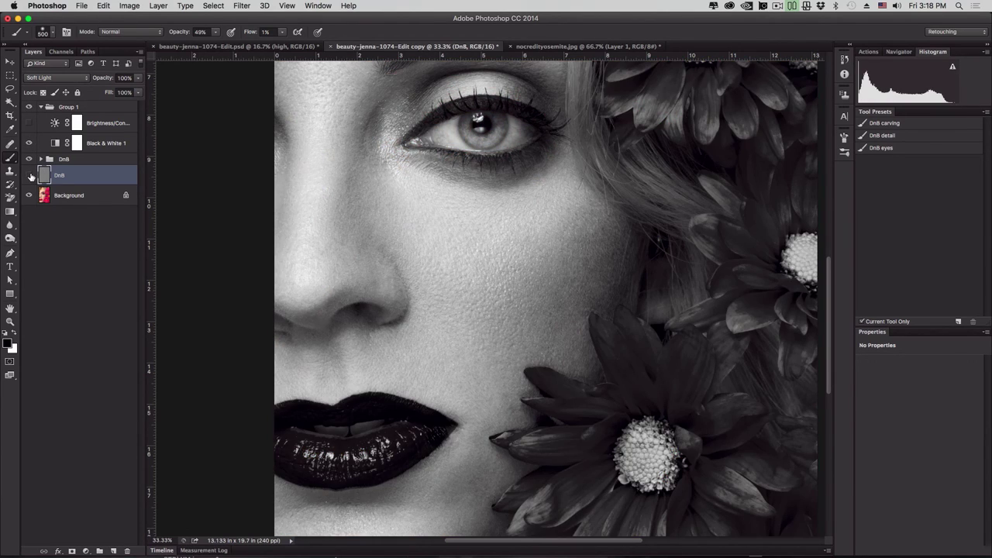
click(46, 145)
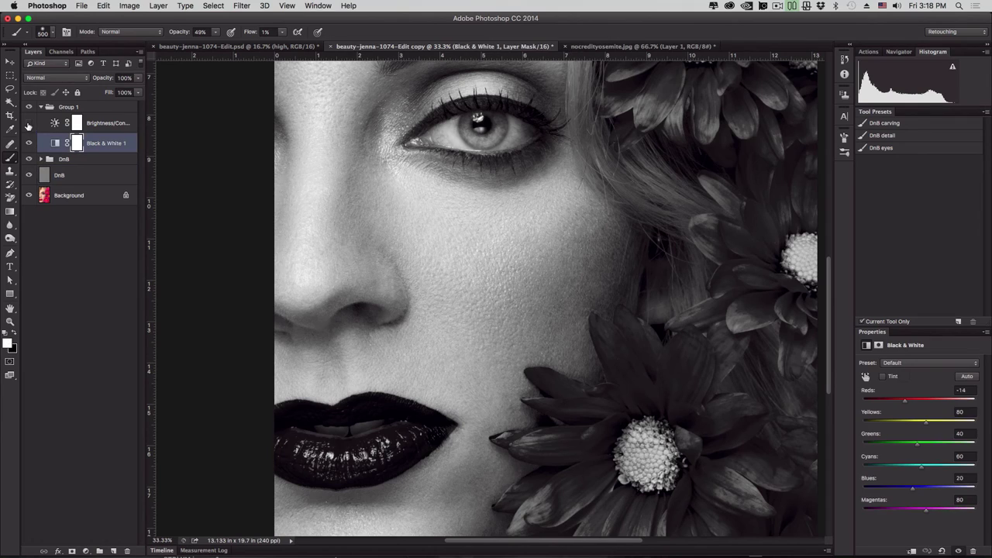
click(29, 124)
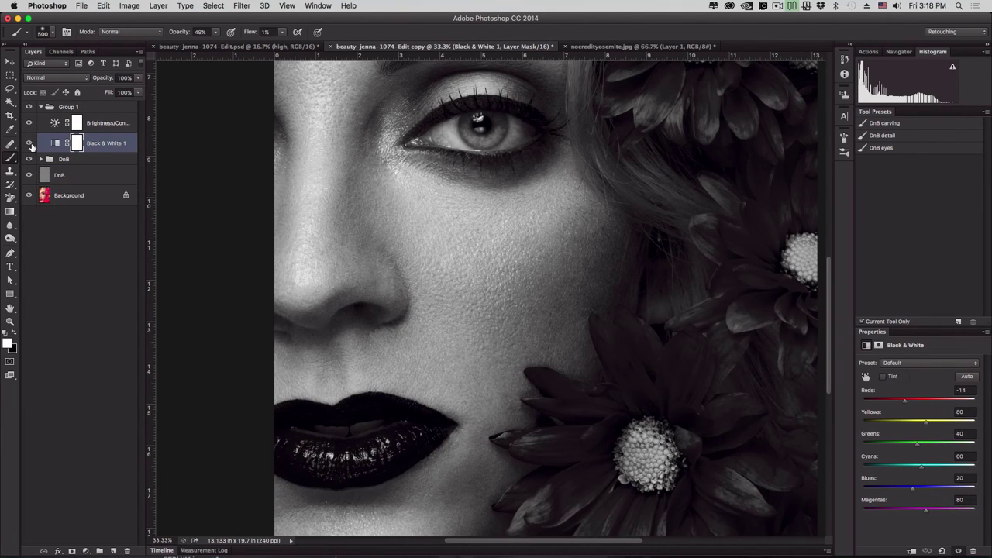
Add a Black & White 2 adjustment layer, hide Black & White 1, and select the DnB layer
click(85, 551)
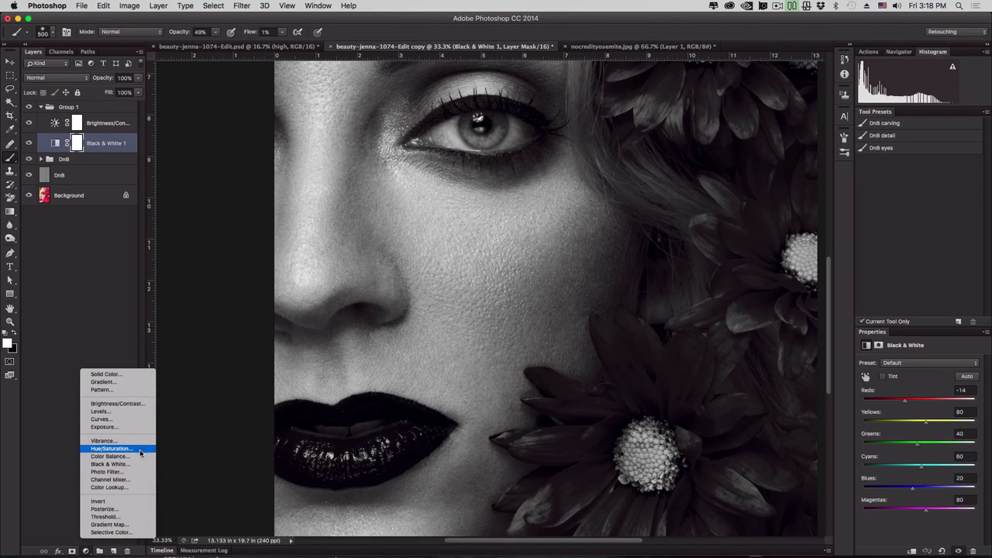
click(138, 464)
click(29, 164)
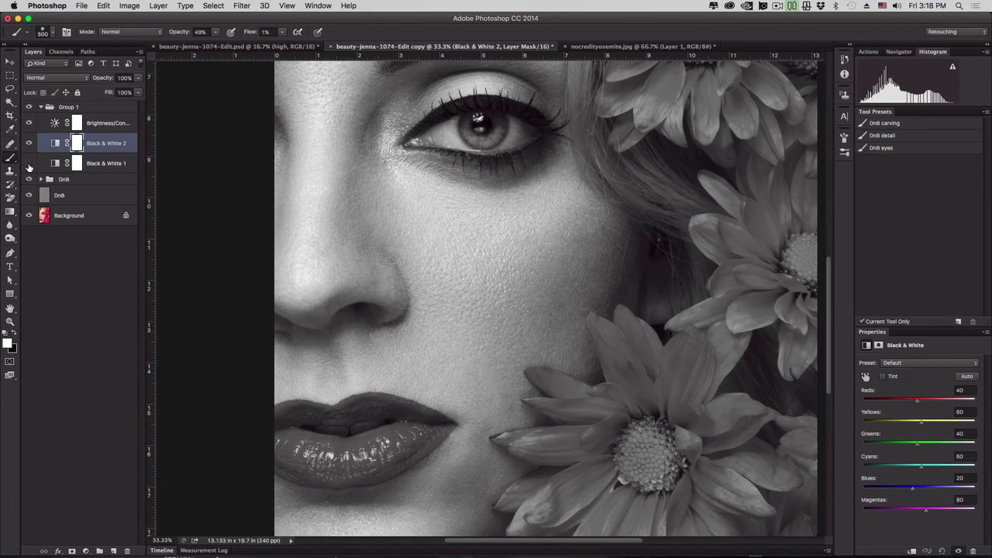
drag(538, 394, 548, 219)
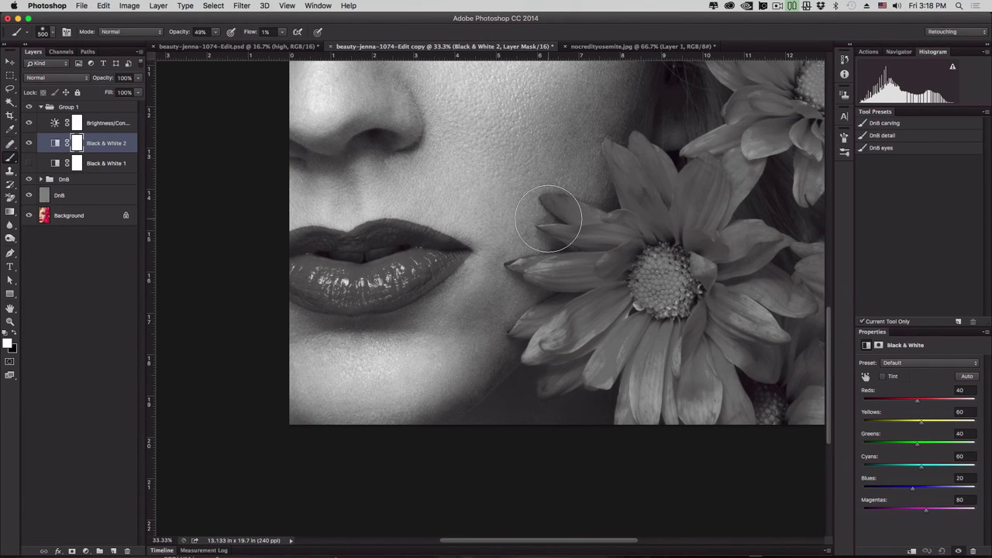
click(48, 197)
Shrink the brush to 90 px and set the foreground colour to dark red #800000
key(bracketleft)
key(bracketleft)
key(bracketleft)
key(bracketleft)
key(bracketleft)
key(bracketleft)
key(bracketleft)
key(bracketleft)
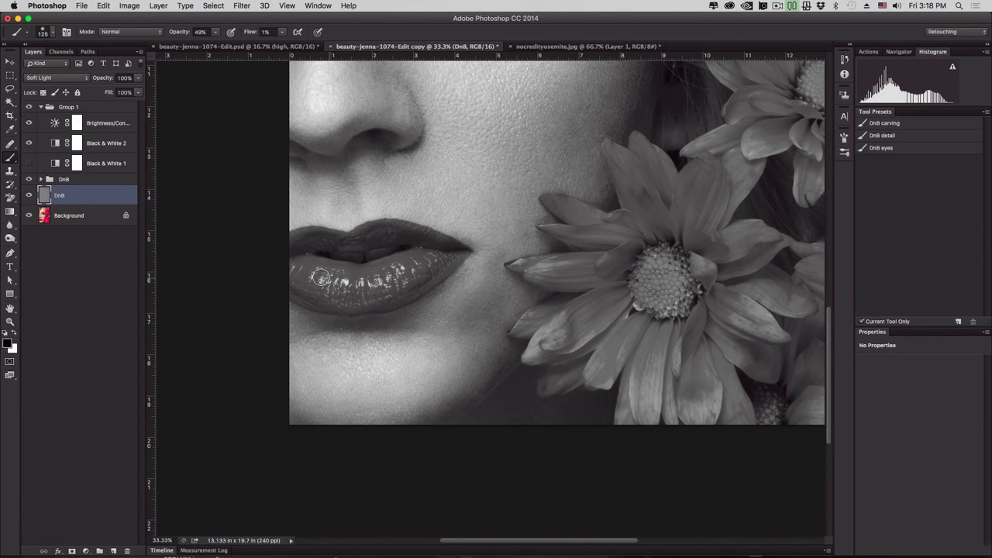
key(bracketleft)
key(x)
key(x)
key(x)
key(x)
key(x)
key(x)
key(x)
key(x)
key(x)
key(x)
key(x)
key(x)
key(x)
key(x)
key(x)
click(8, 342)
click(834, 169)
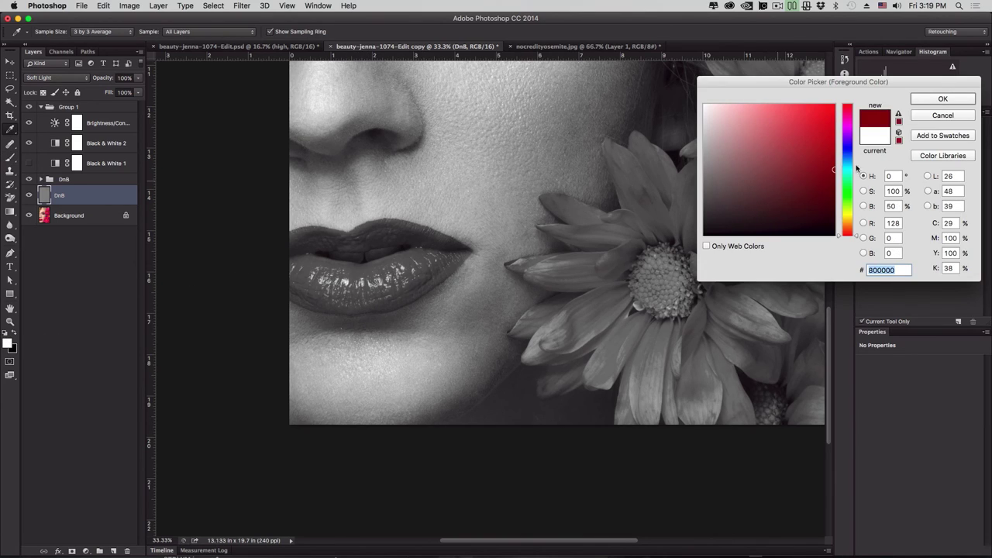
click(926, 99)
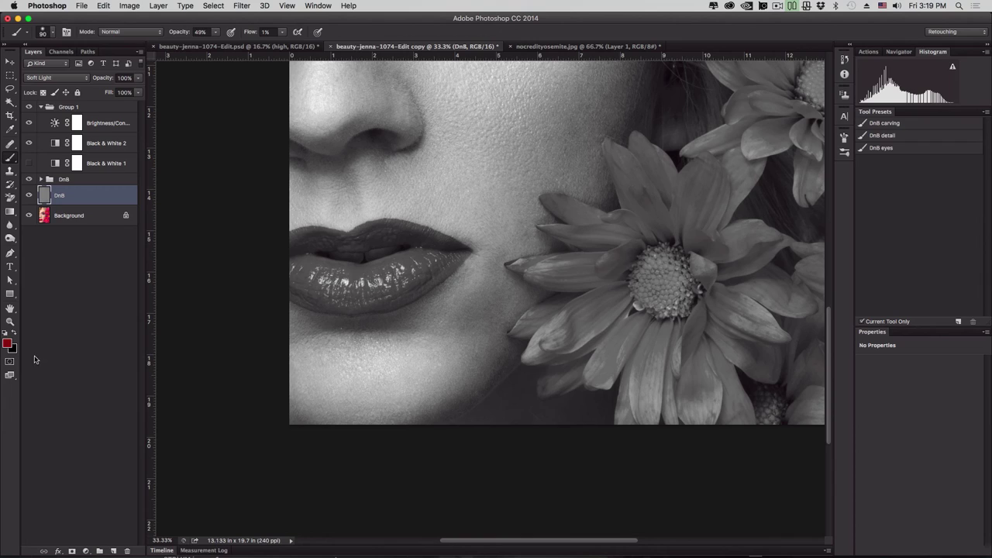
Reset colours to black and white and zoom to 25% on the lips and chin
key(d)
key(x)
key(x)
key(super+minus)
key(super+minus)
key(super+minus)
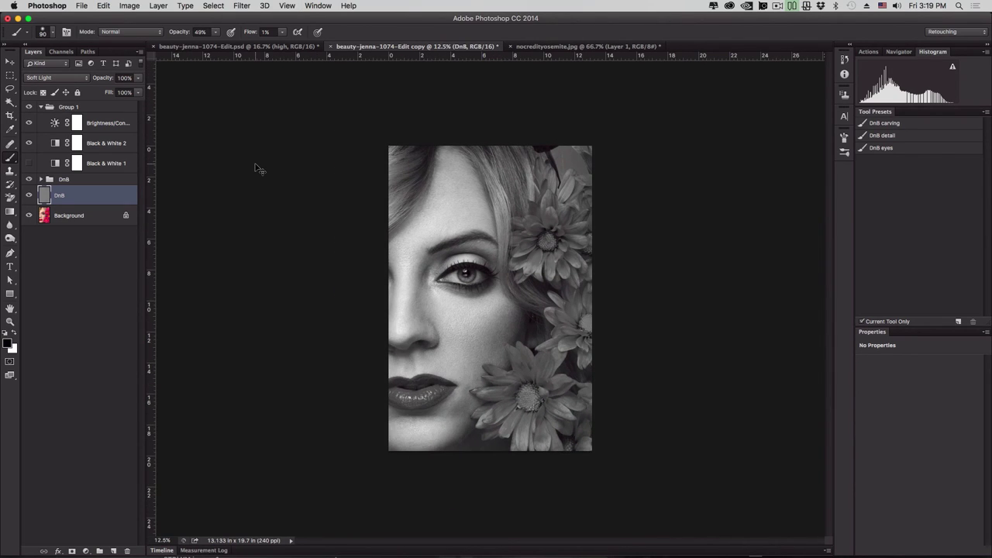
key(super+plus)
key(super+plus)
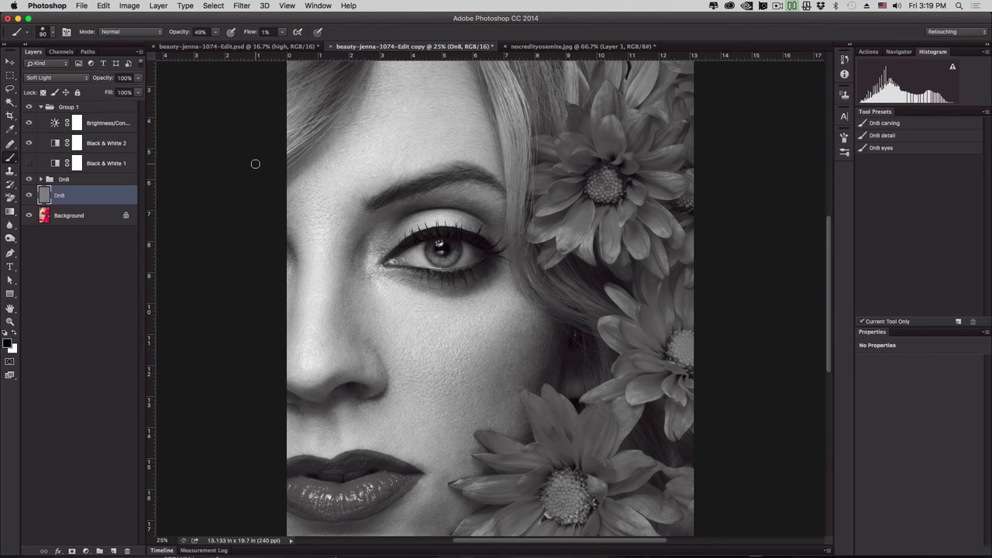
drag(468, 308, 458, 122)
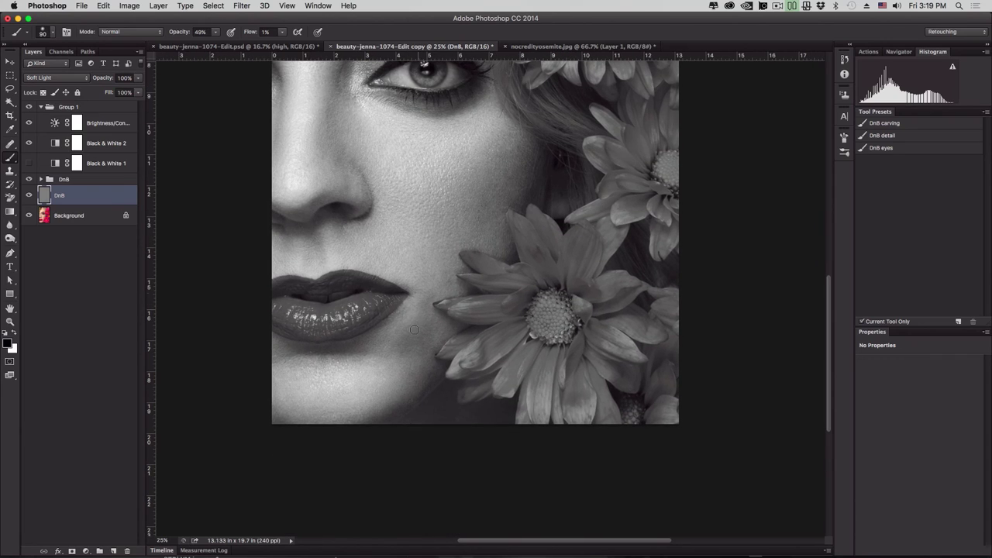
With a 150 px black brush, darken the jaw and chin below the lips, then zoom out
key(x)
key(bracketright)
key(bracketright)
key(bracketright)
key(x)
mouse_move(415, 377)
mouse_down()
mouse_move(410, 361)
mouse_move(421, 377)
mouse_move(398, 410)
mouse_move(415, 353)
mouse_move(443, 318)
mouse_move(455, 332)
mouse_up()
mouse_move(396, 365)
mouse_down()
mouse_move(379, 347)
mouse_move(409, 319)
mouse_move(434, 328)
mouse_move(415, 389)
mouse_move(440, 375)
mouse_up()
key(super+minus)
key(super+minus)
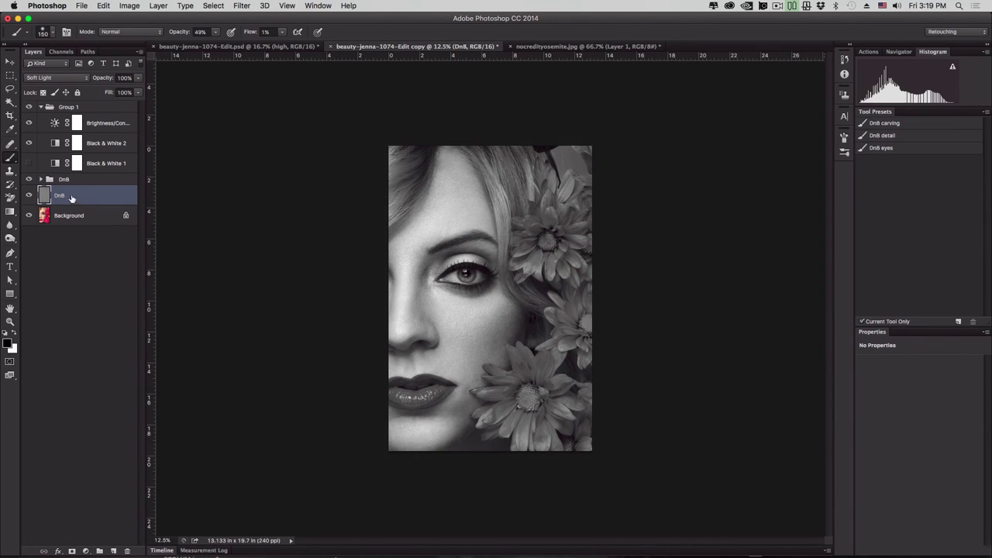
Toggle the DnB layer off and on to compare, enlarge the brush, and hide Group 1
click(29, 195)
click(29, 195)
click(28, 196)
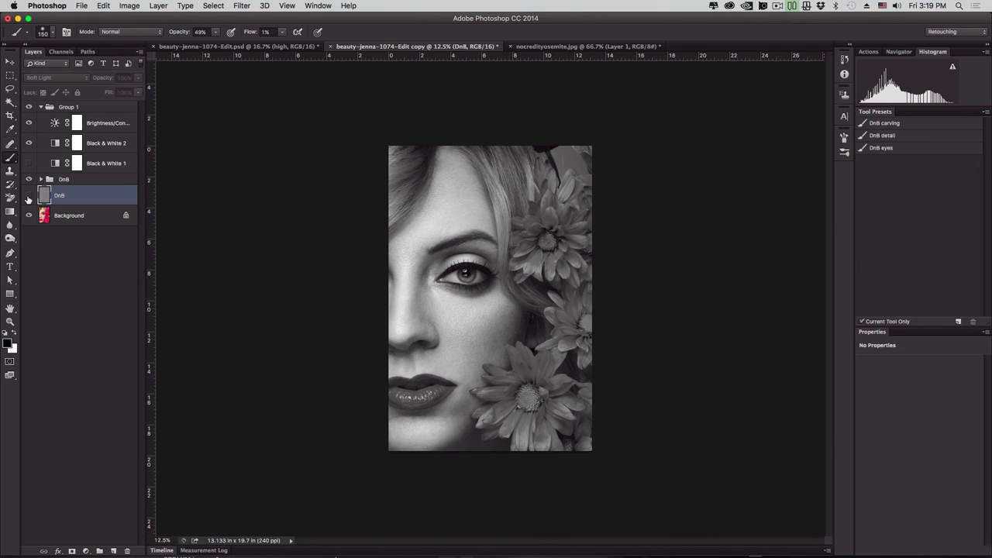
click(29, 195)
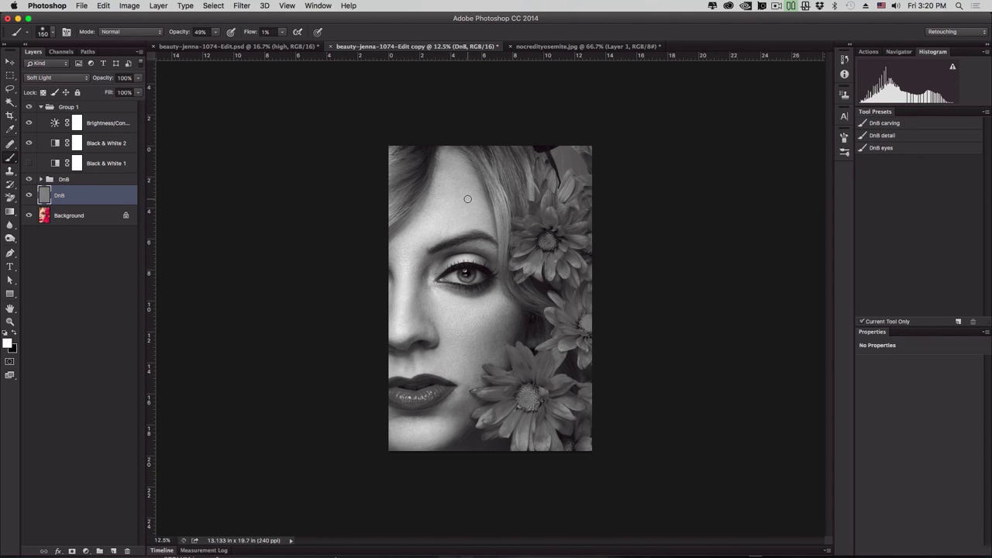
key(bracketright)
key(bracketright)
key(bracketright)
key(bracketright)
key(bracketright)
key(bracketright)
key(bracketright)
key(bracketright)
key(bracketright)
key(bracketright)
key(bracketright)
key(bracketright)
click(30, 106)
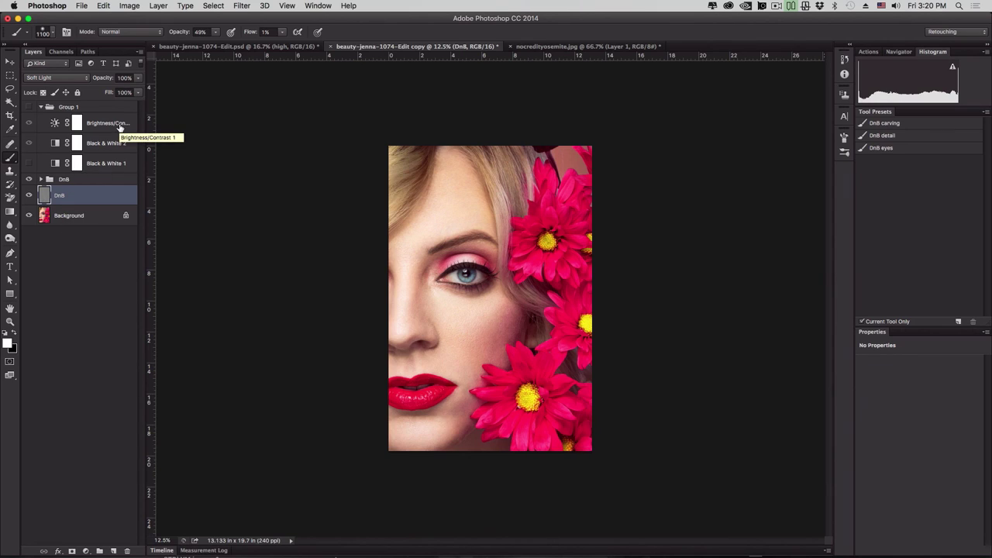
click(29, 196)
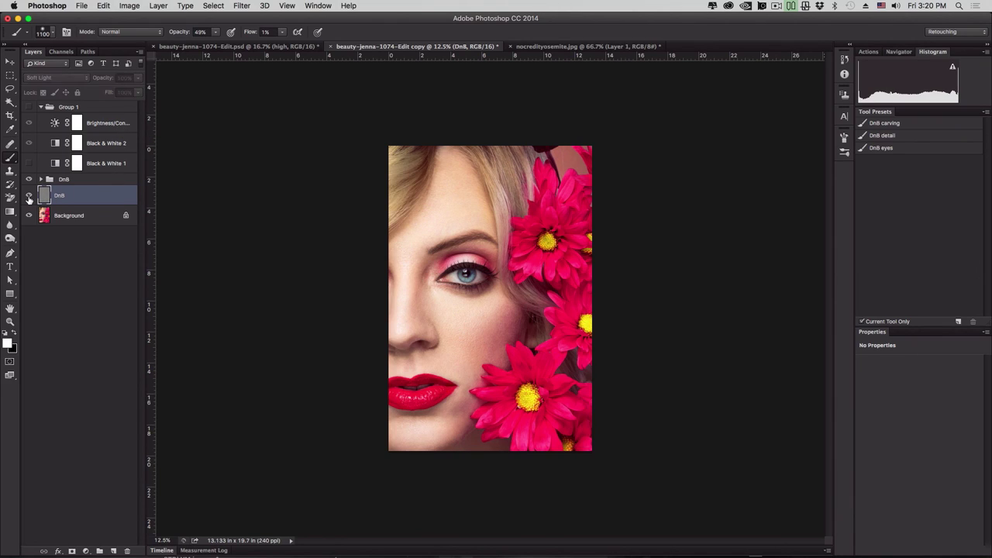
click(29, 195)
click(28, 195)
click(28, 195)
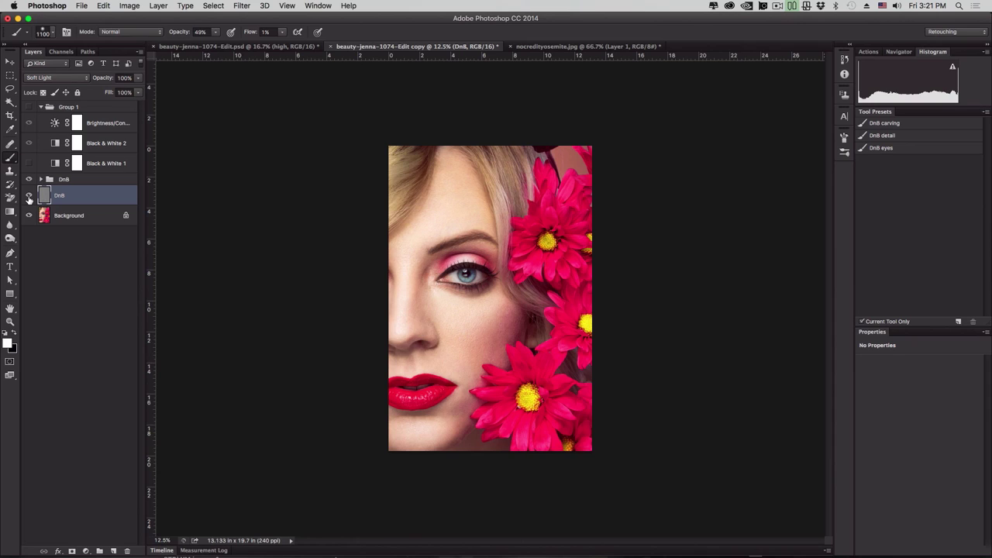
mouse_move(204, 276)
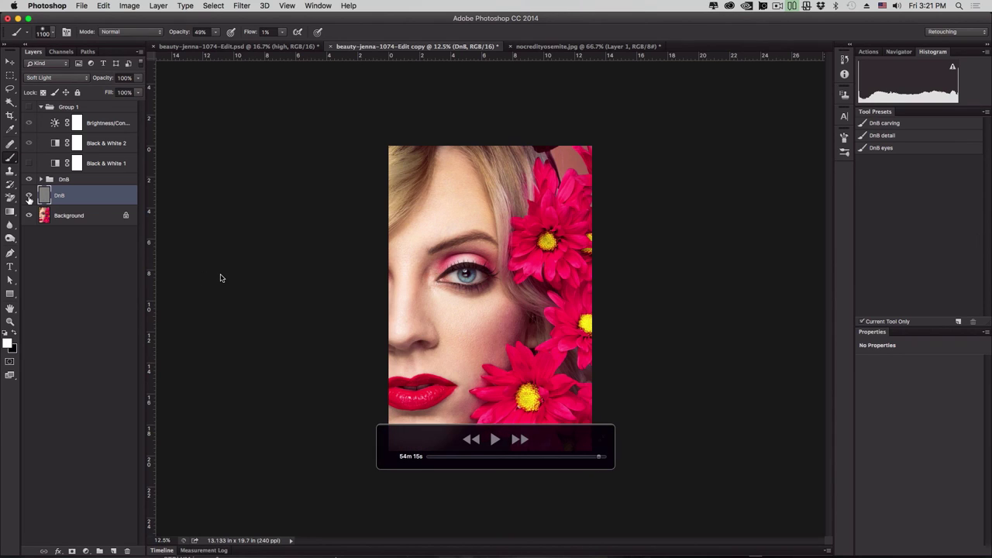
key(super+Tab)
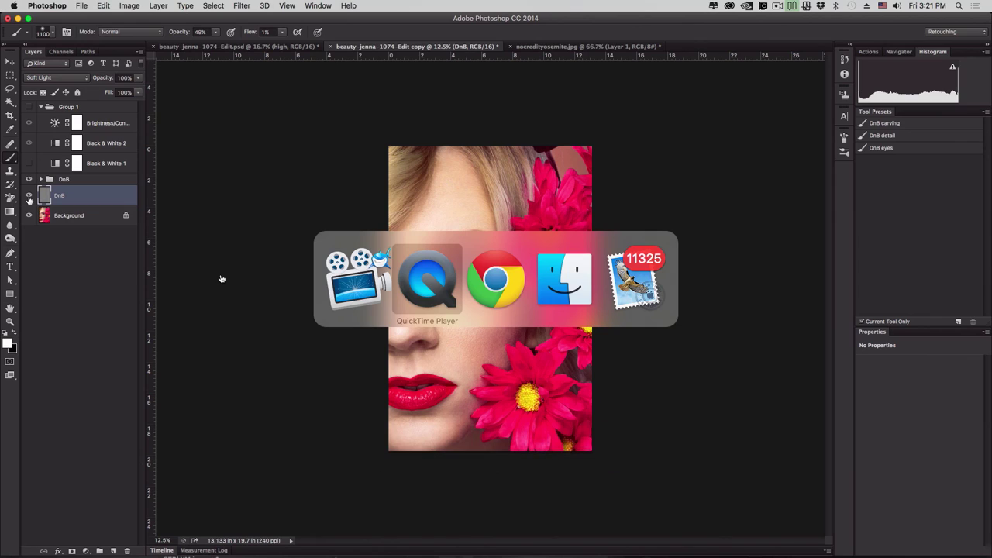
key(super+Tab)
key(super+Tab)
key(super+Tab)
key(super+Tab)
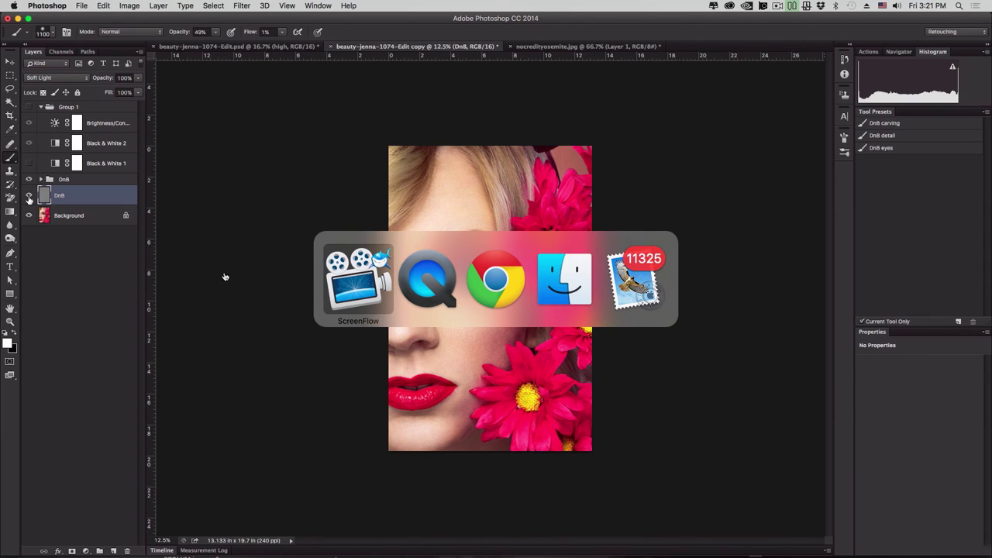
mouse_move(423, 284)
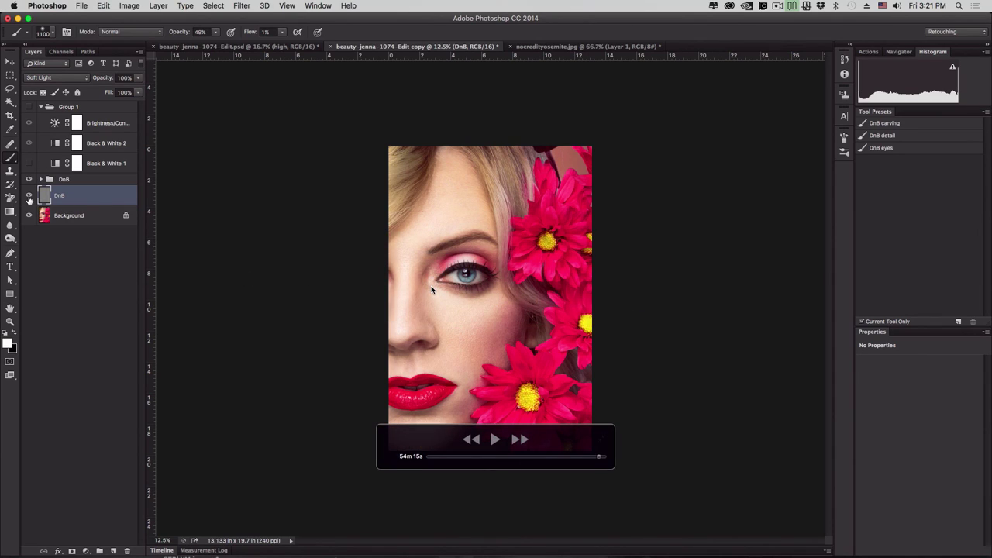